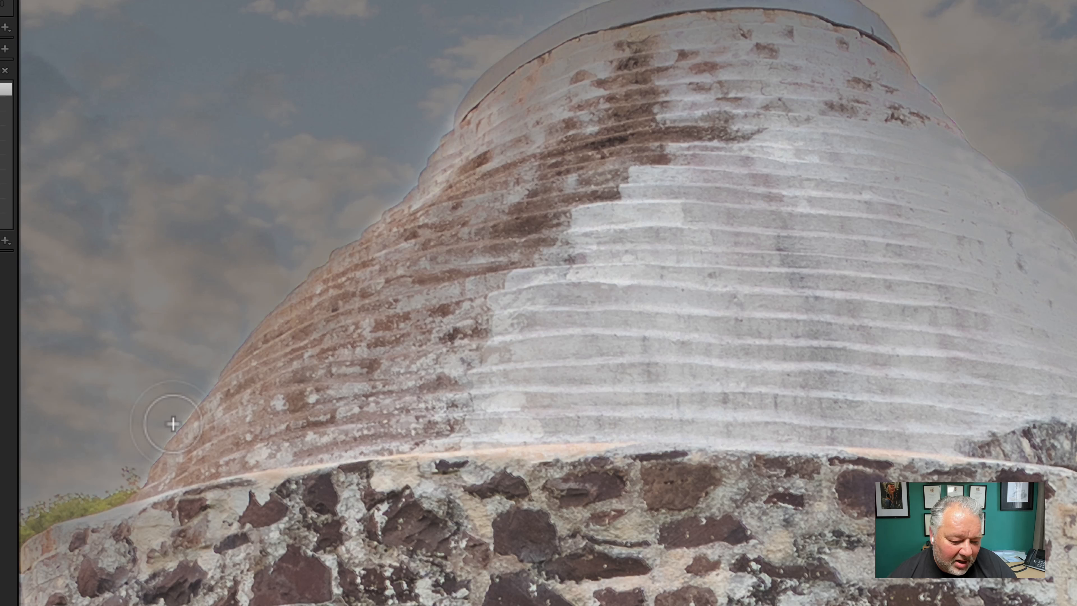
Paint extra brush strokes up and down the tower's sloping sky edge, zoomed in close
{"action": "left_click_drag", "start_coordinate": [193, 384], "coordinate": [204, 358]}
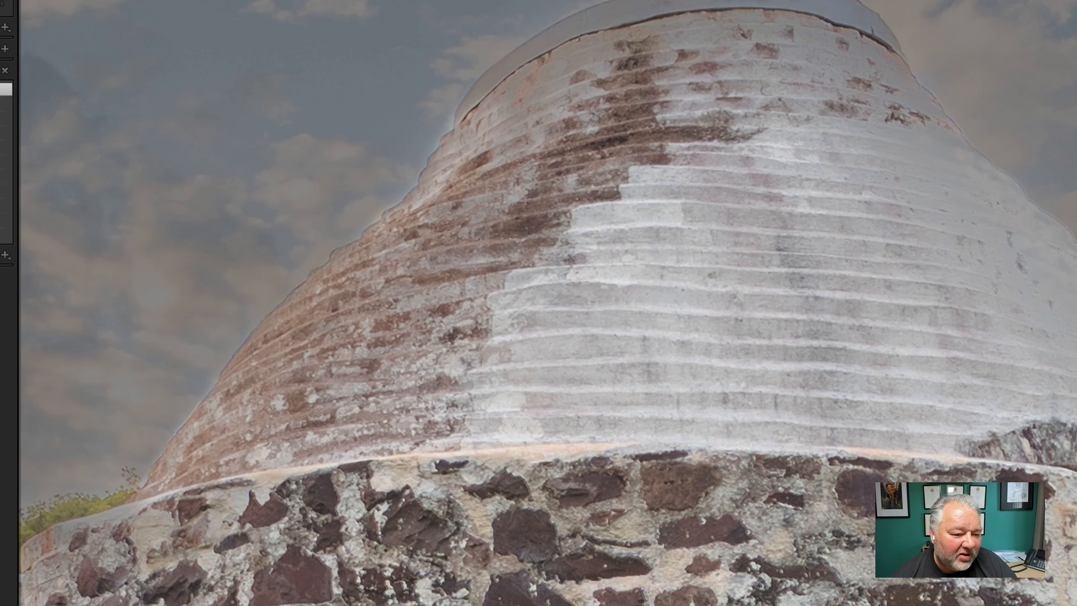
{"action": "key", "text": "ctrl+equal"}
{"action": "key", "text": "space"}
{"action": "mouse_move", "coordinate": [266, 277]}
{"action": "left_mouse_down"}
{"action": "mouse_move", "coordinate": [530, 199]}
{"action": "mouse_move", "coordinate": [1076, 100]}
{"action": "mouse_move", "coordinate": [1076, 11]}
{"action": "left_mouse_up"}
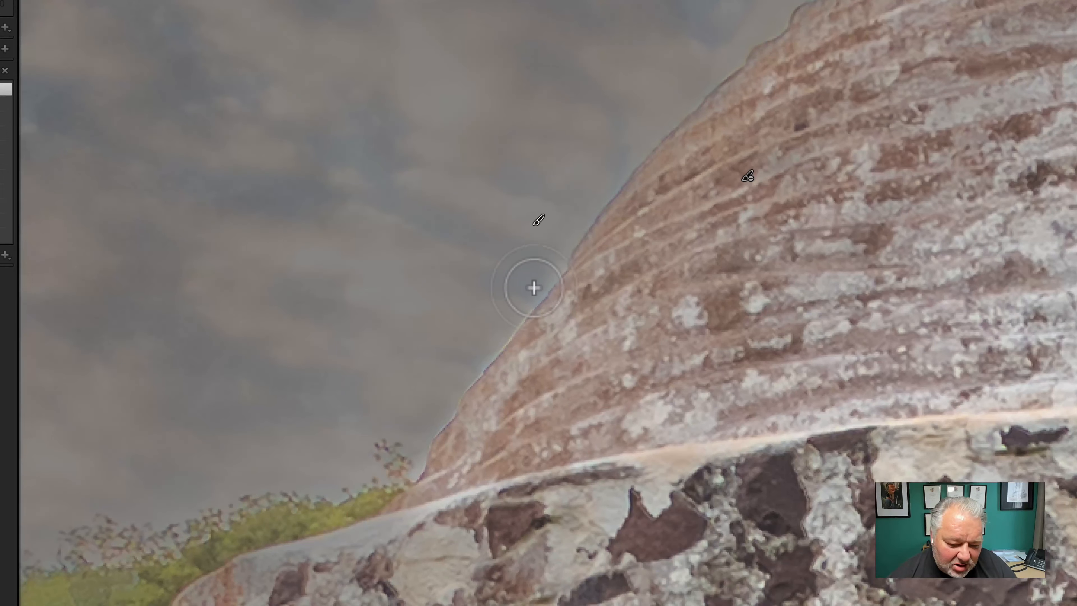
{"action": "mouse_move", "coordinate": [533, 287]}
{"action": "left_mouse_down"}
{"action": "mouse_move", "coordinate": [482, 364]}
{"action": "mouse_move", "coordinate": [499, 347]}
{"action": "mouse_move", "coordinate": [452, 393]}
{"action": "mouse_move", "coordinate": [416, 477]}
{"action": "mouse_move", "coordinate": [436, 422]}
{"action": "mouse_move", "coordinate": [551, 267]}
{"action": "mouse_move", "coordinate": [557, 275]}
{"action": "mouse_move", "coordinate": [491, 356]}
{"action": "mouse_move", "coordinate": [665, 83]}
{"action": "left_mouse_up"}
{"action": "mouse_move", "coordinate": [759, 1]}
{"action": "left_mouse_down"}
{"action": "mouse_move", "coordinate": [551, 113]}
{"action": "mouse_move", "coordinate": [457, 202]}
{"action": "left_mouse_up"}
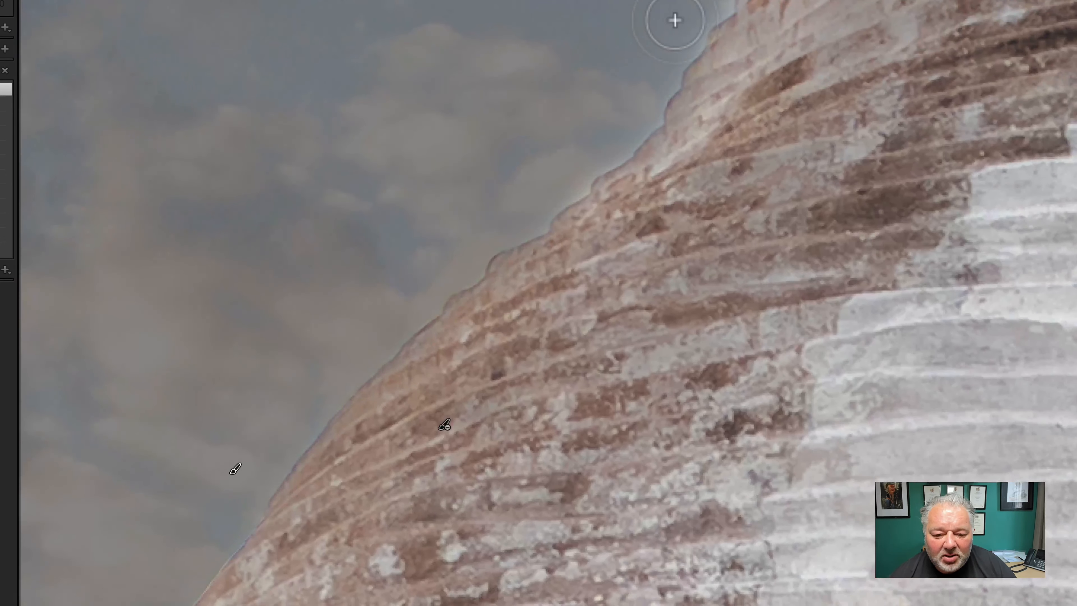
{"action": "mouse_move", "coordinate": [699, 26]}
{"action": "left_mouse_down"}
{"action": "mouse_move", "coordinate": [675, 50]}
{"action": "mouse_move", "coordinate": [685, 47]}
{"action": "mouse_move", "coordinate": [644, 132]}
{"action": "mouse_move", "coordinate": [611, 168]}
{"action": "mouse_move", "coordinate": [542, 228]}
{"action": "mouse_move", "coordinate": [449, 270]}
{"action": "mouse_move", "coordinate": [431, 290]}
{"action": "left_mouse_up"}
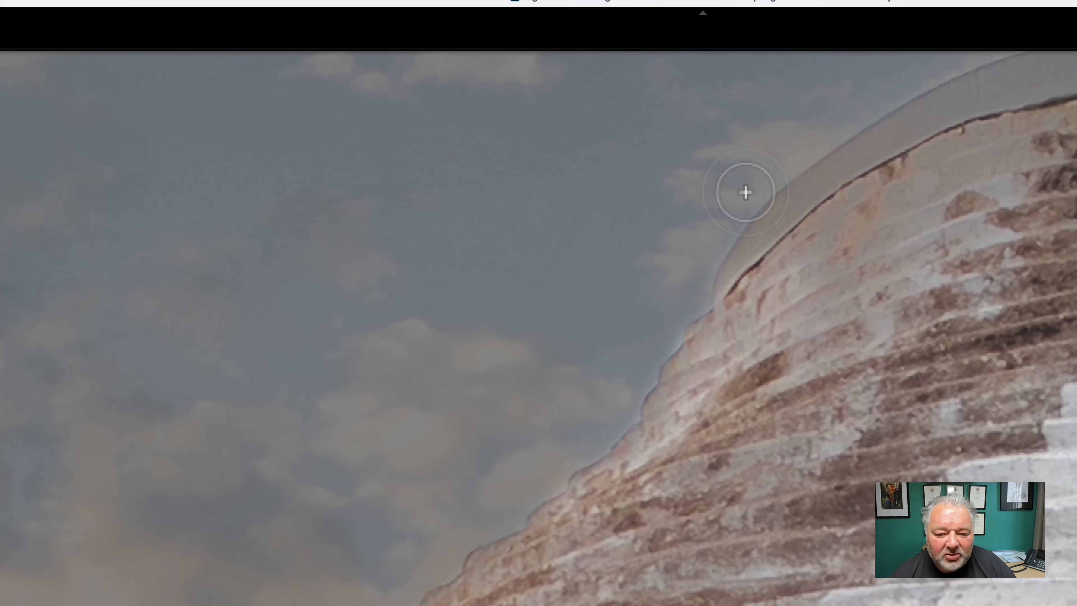
{"action": "key", "text": "space"}
{"action": "left_click_drag", "start_coordinate": [695, 238], "coordinate": [434, 529]}
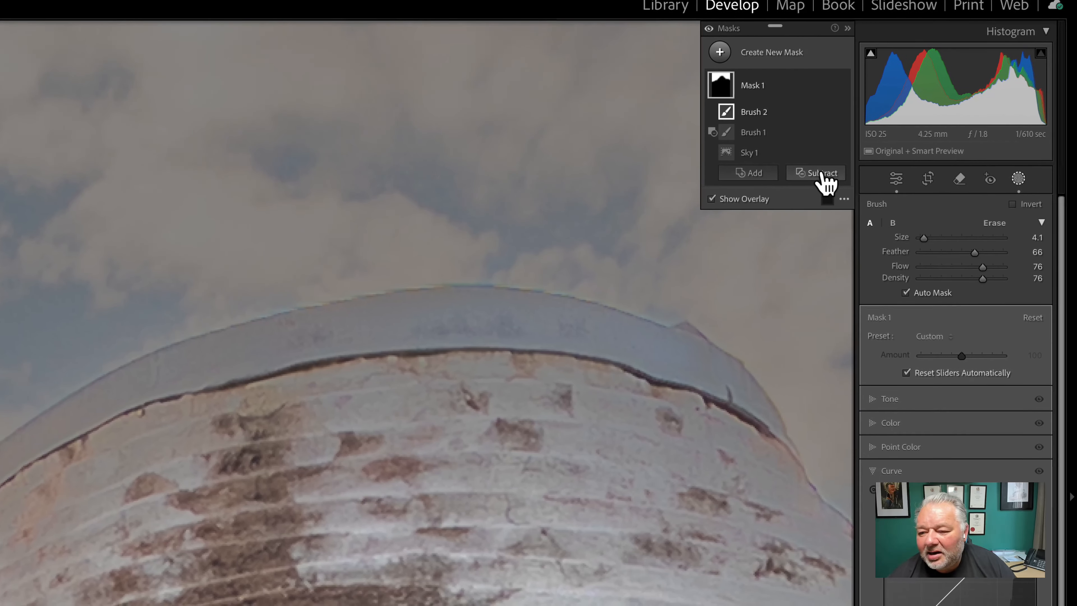
Switch to a subtracting brush and erase the sky mask from the tower's rim
{"action": "left_click", "coordinate": [823, 175]}
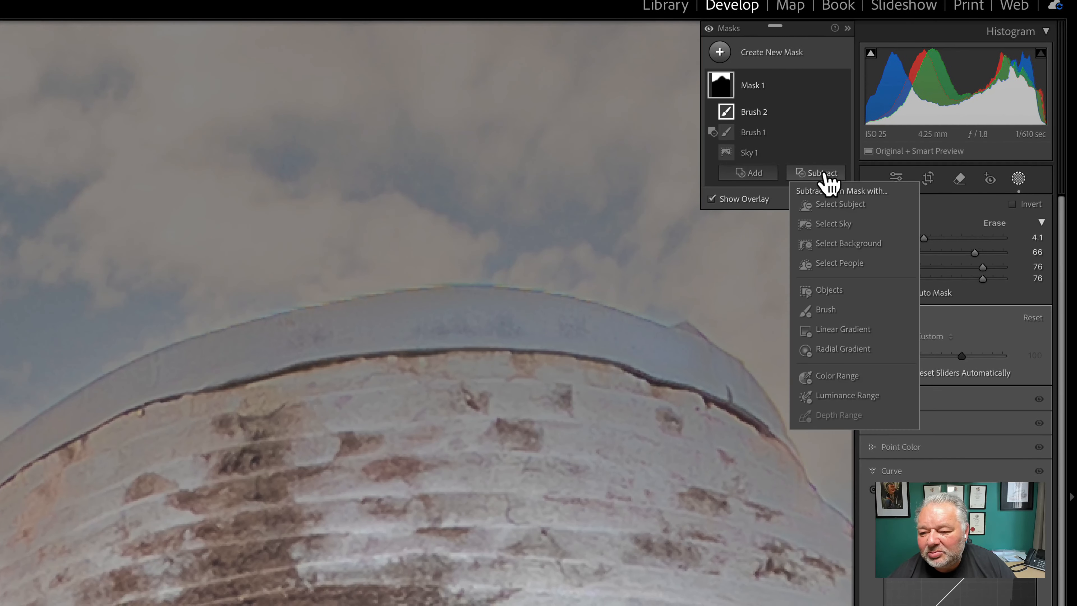
{"action": "left_click", "coordinate": [831, 310]}
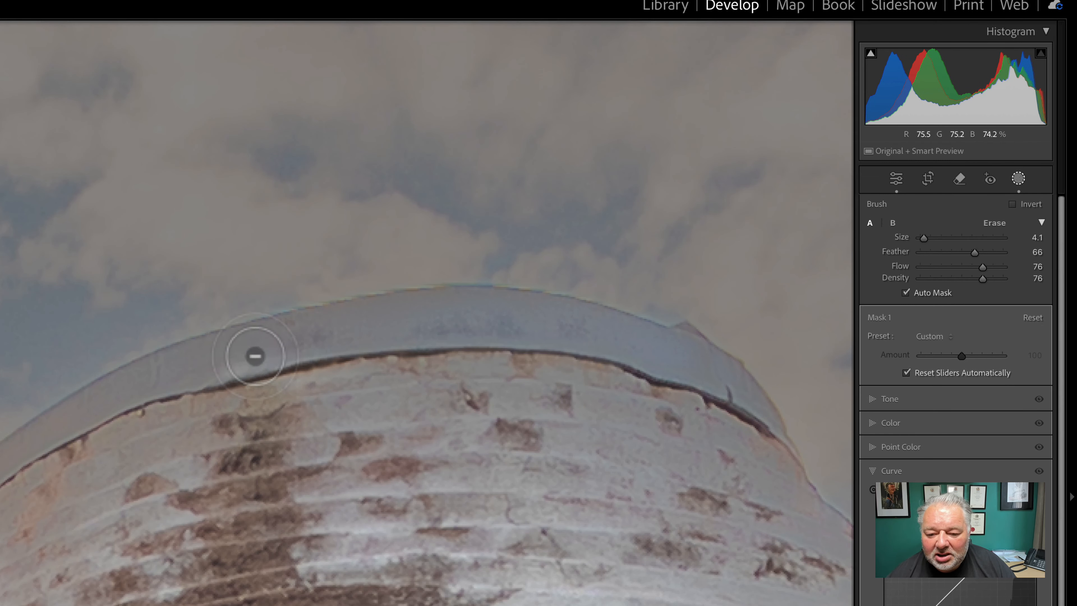
{"action": "mouse_move", "coordinate": [255, 356]}
{"action": "left_mouse_down"}
{"action": "mouse_move", "coordinate": [175, 370]}
{"action": "mouse_move", "coordinate": [70, 431]}
{"action": "left_mouse_up"}
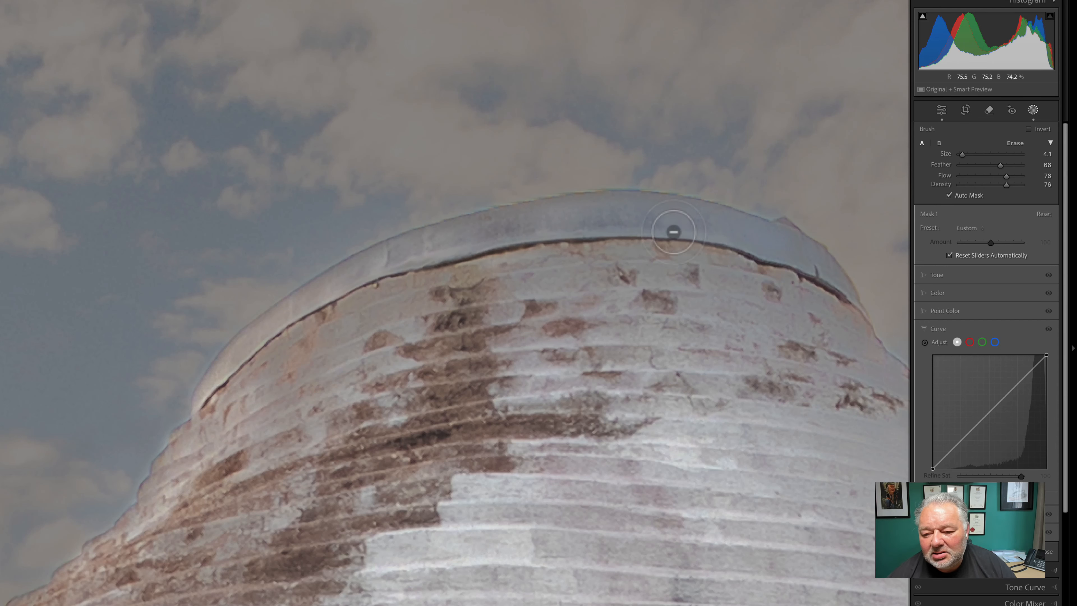
{"action": "mouse_move", "coordinate": [678, 228]}
{"action": "left_mouse_down"}
{"action": "mouse_move", "coordinate": [786, 278]}
{"action": "mouse_move", "coordinate": [316, 263]}
{"action": "mouse_move", "coordinate": [321, 287]}
{"action": "mouse_move", "coordinate": [325, 256]}
{"action": "mouse_move", "coordinate": [360, 281]}
{"action": "mouse_move", "coordinate": [351, 282]}
{"action": "mouse_move", "coordinate": [362, 300]}
{"action": "mouse_move", "coordinate": [316, 255]}
{"action": "mouse_move", "coordinate": [339, 258]}
{"action": "mouse_move", "coordinate": [348, 349]}
{"action": "mouse_move", "coordinate": [335, 310]}
{"action": "mouse_move", "coordinate": [272, 329]}
{"action": "left_mouse_up"}
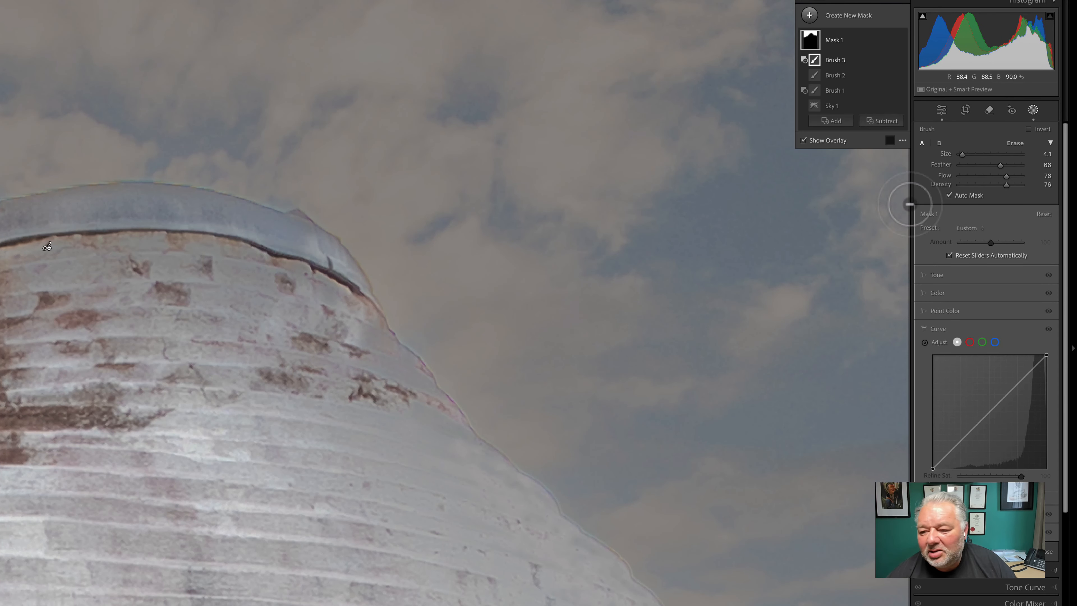
Enlarge the erase brush to 22.1 and remove mask from the upper wall and near the trees
{"action": "left_click_drag", "start_coordinate": [973, 155], "coordinate": [976, 156]}
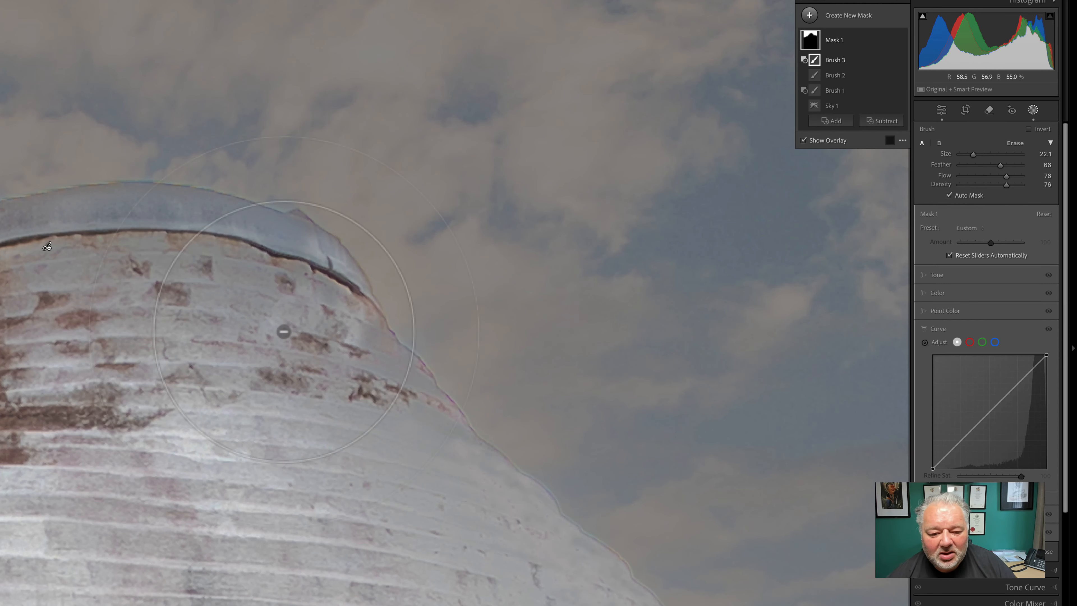
{"action": "mouse_move", "coordinate": [283, 332]}
{"action": "left_mouse_down"}
{"action": "mouse_move", "coordinate": [255, 316]}
{"action": "mouse_move", "coordinate": [186, 355]}
{"action": "mouse_move", "coordinate": [153, 315]}
{"action": "mouse_move", "coordinate": [42, 349]}
{"action": "mouse_move", "coordinate": [3, 333]}
{"action": "mouse_move", "coordinate": [204, 364]}
{"action": "mouse_move", "coordinate": [291, 388]}
{"action": "mouse_move", "coordinate": [363, 385]}
{"action": "mouse_move", "coordinate": [368, 426]}
{"action": "mouse_move", "coordinate": [403, 487]}
{"action": "mouse_move", "coordinate": [455, 486]}
{"action": "mouse_move", "coordinate": [449, 462]}
{"action": "mouse_move", "coordinate": [518, 488]}
{"action": "mouse_move", "coordinate": [415, 440]}
{"action": "mouse_move", "coordinate": [370, 386]}
{"action": "mouse_move", "coordinate": [385, 381]}
{"action": "mouse_move", "coordinate": [416, 412]}
{"action": "mouse_move", "coordinate": [372, 354]}
{"action": "mouse_move", "coordinate": [417, 400]}
{"action": "mouse_move", "coordinate": [350, 327]}
{"action": "mouse_move", "coordinate": [388, 393]}
{"action": "left_mouse_up"}
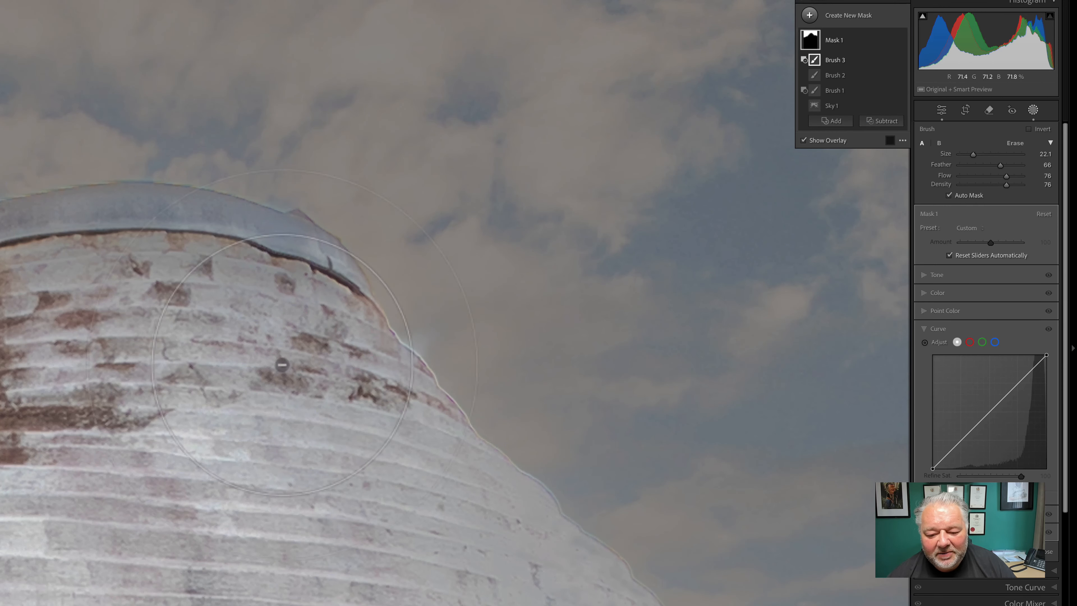
{"action": "mouse_move", "coordinate": [400, 468]}
{"action": "left_mouse_down"}
{"action": "mouse_move", "coordinate": [383, 383]}
{"action": "mouse_move", "coordinate": [327, 311]}
{"action": "left_mouse_up"}
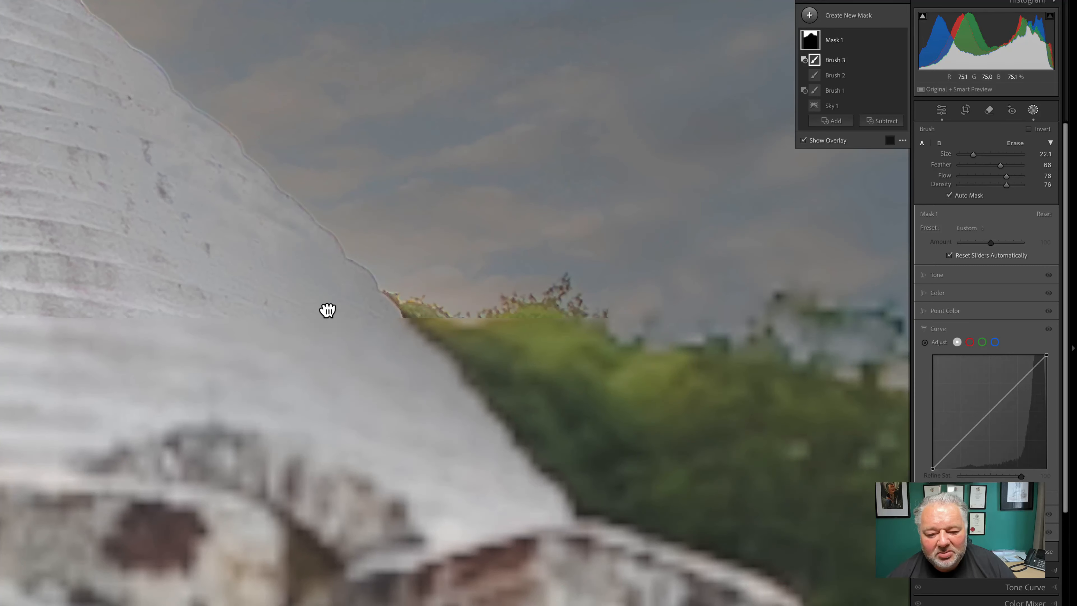
{"action": "mouse_move", "coordinate": [263, 293]}
{"action": "left_mouse_down"}
{"action": "mouse_move", "coordinate": [352, 314]}
{"action": "mouse_move", "coordinate": [422, 425]}
{"action": "mouse_move", "coordinate": [452, 424]}
{"action": "mouse_move", "coordinate": [481, 483]}
{"action": "mouse_move", "coordinate": [374, 445]}
{"action": "mouse_move", "coordinate": [148, 273]}
{"action": "mouse_move", "coordinate": [103, 214]}
{"action": "mouse_move", "coordinate": [66, 112]}
{"action": "mouse_move", "coordinate": [54, 173]}
{"action": "mouse_move", "coordinate": [6, 119]}
{"action": "mouse_move", "coordinate": [42, 158]}
{"action": "mouse_move", "coordinate": [77, 269]}
{"action": "mouse_move", "coordinate": [263, 363]}
{"action": "mouse_move", "coordinate": [227, 333]}
{"action": "left_mouse_up"}
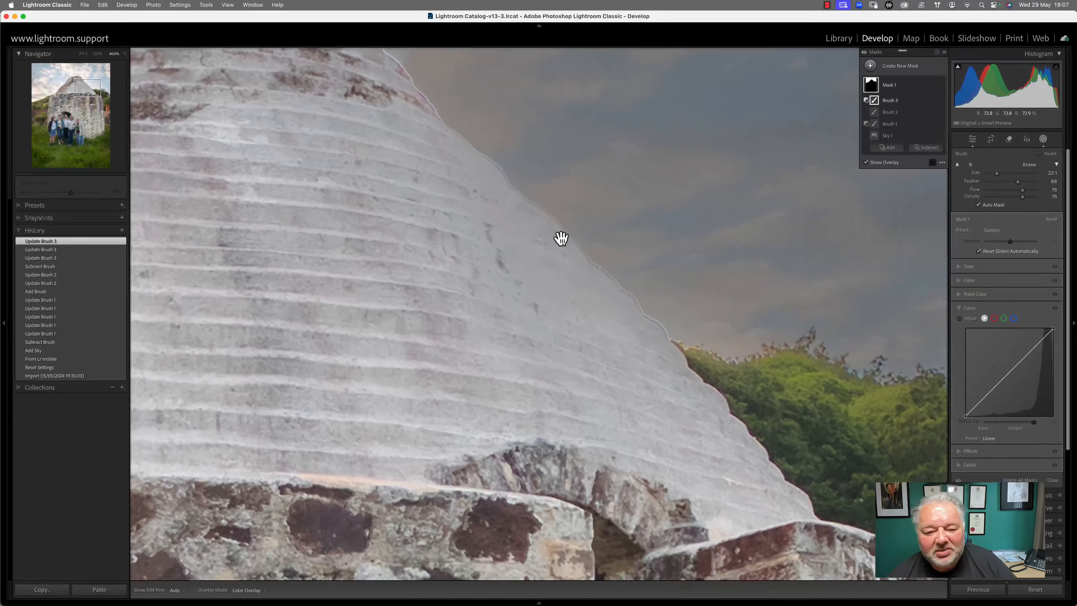
{"action": "left_click_drag", "start_coordinate": [388, 259], "coordinate": [830, 395]}
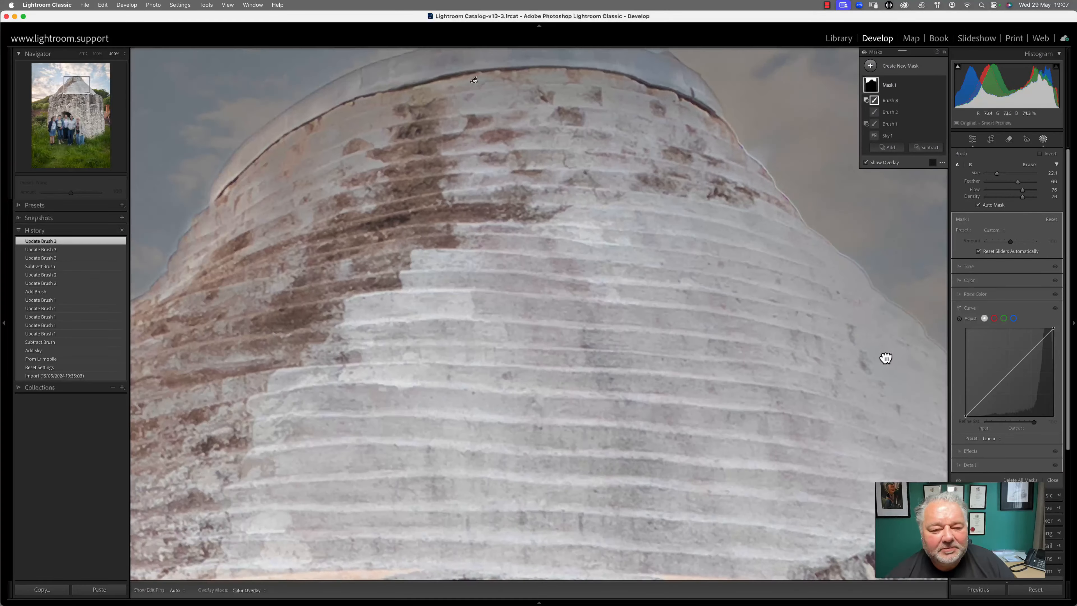
Show the whole photo without the overlay and drop the sky mask's Exposure to -1.07
{"action": "left_click", "coordinate": [83, 54]}
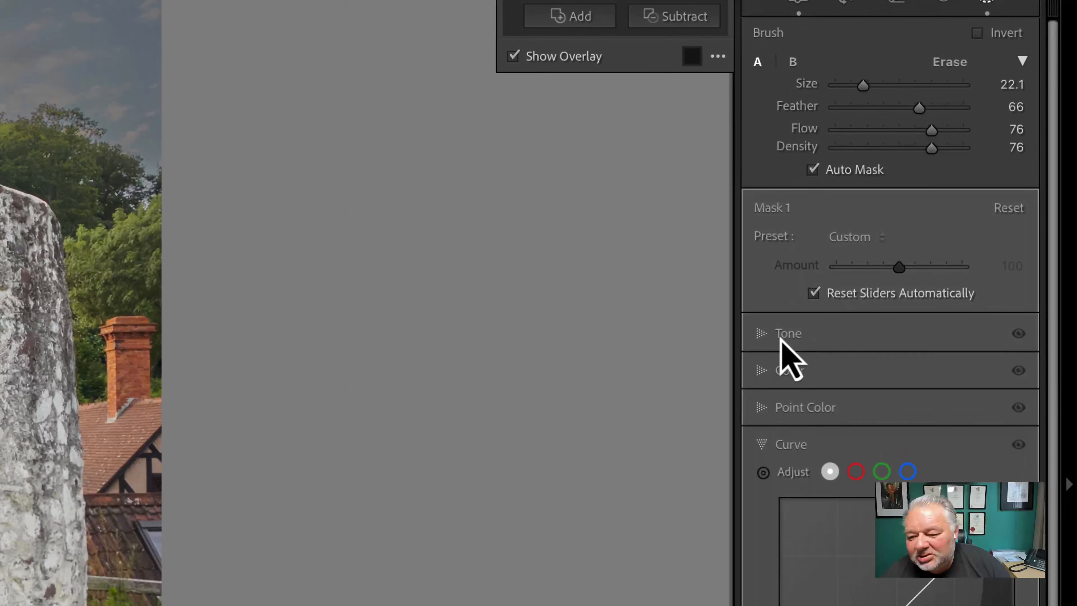
{"action": "left_click", "coordinate": [763, 335]}
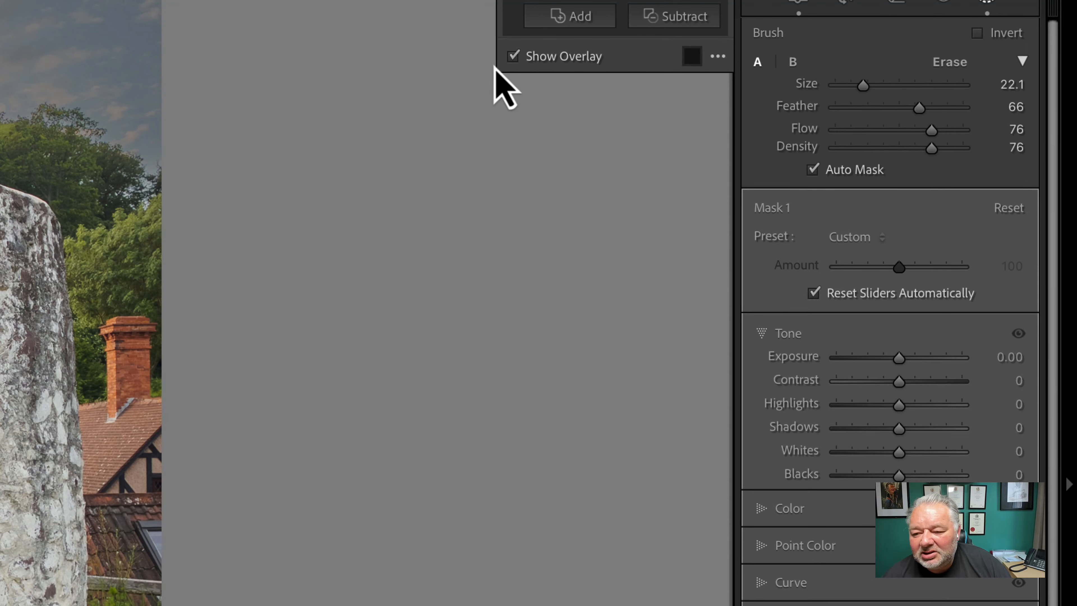
{"action": "left_click", "coordinate": [514, 57]}
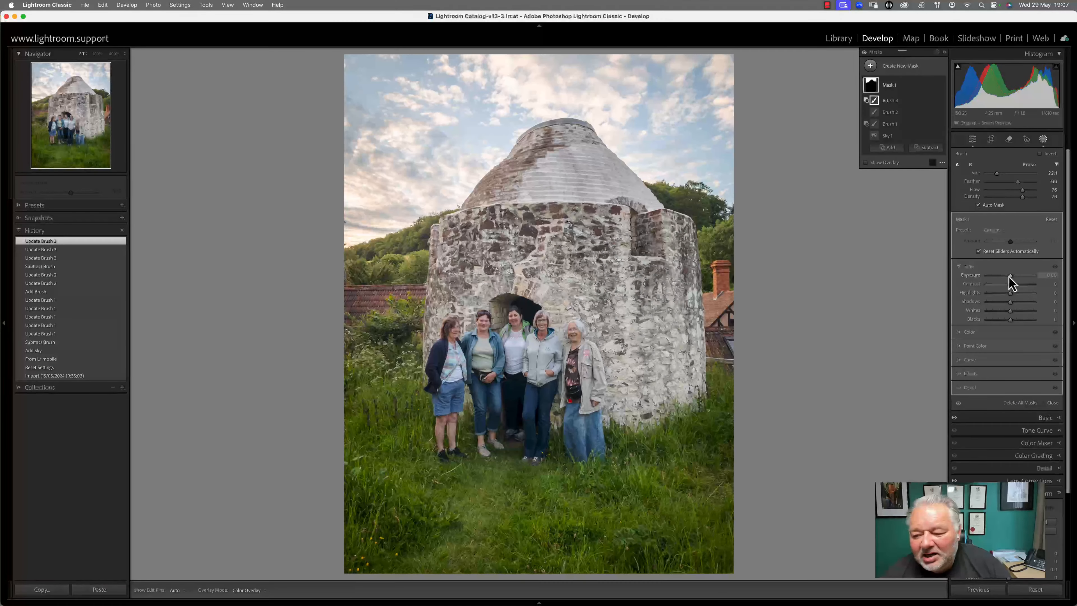
{"action": "left_click_drag", "start_coordinate": [1010, 276], "coordinate": [1007, 327]}
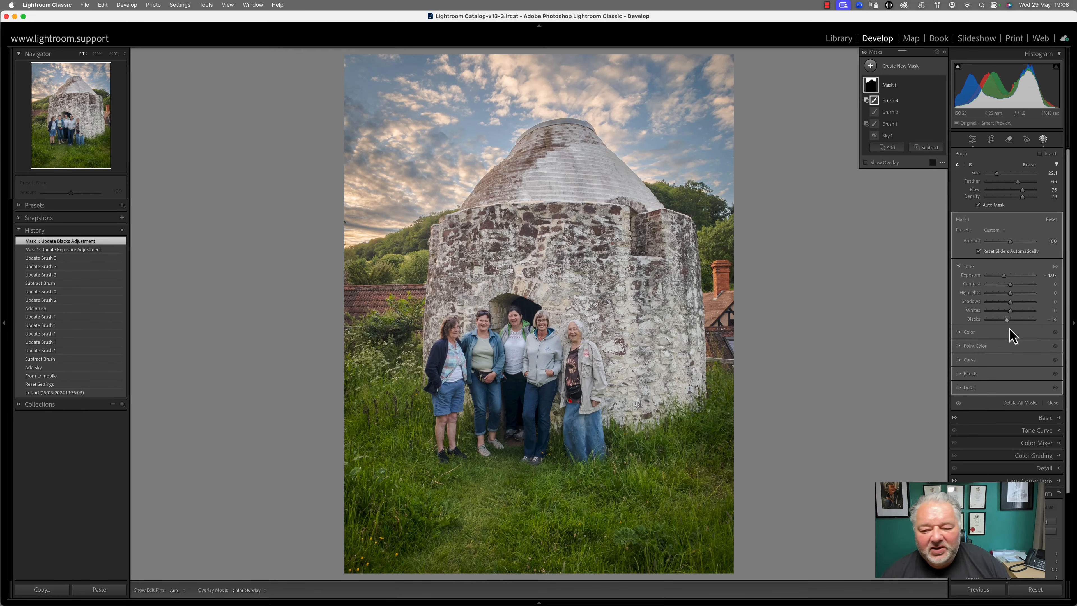
Deepen the sky's Blacks to -16, show clipping with J, and shrink brush Size to 11.8
{"action": "left_click_drag", "start_coordinate": [1008, 323], "coordinate": [1015, 316]}
{"action": "key", "text": "j"}
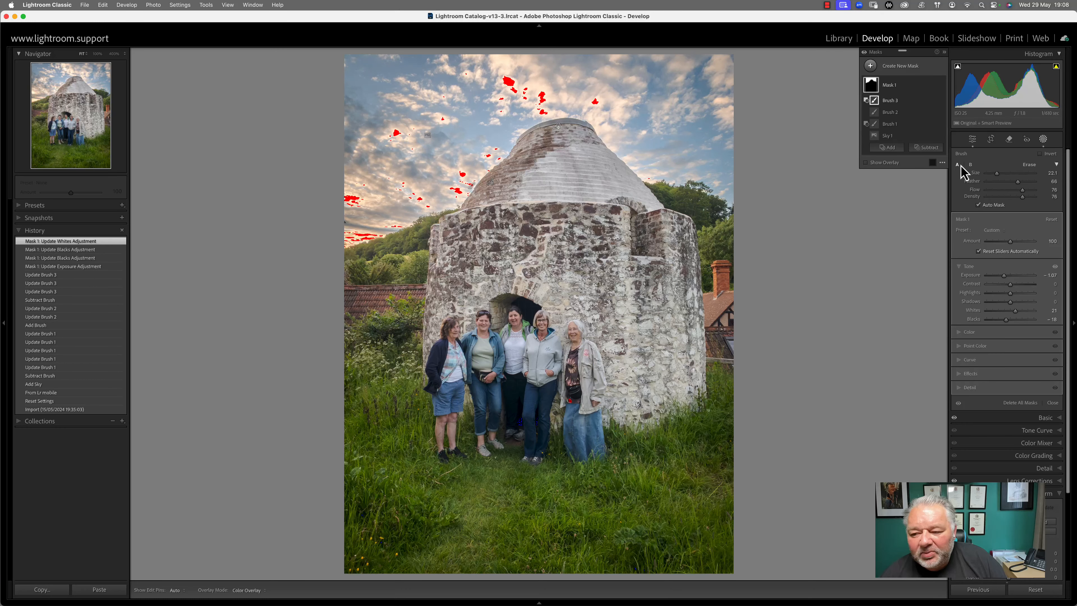
{"action": "left_click_drag", "start_coordinate": [997, 173], "coordinate": [992, 174]}
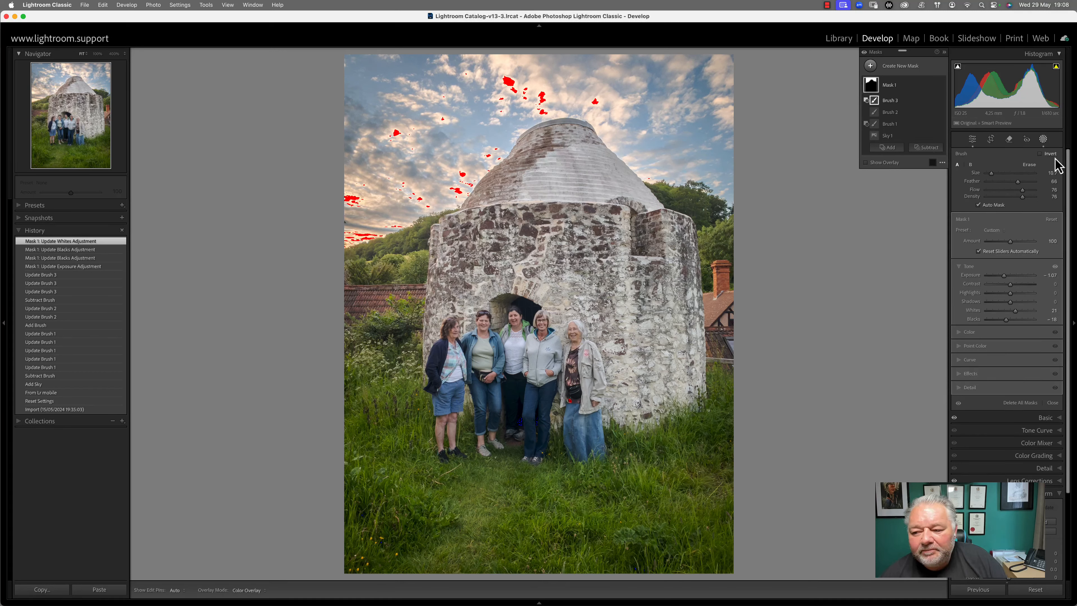
Lower the sky's Blacks further to -19 and darken its Shadows to -61
{"action": "mouse_move", "coordinate": [1006, 321]}
{"action": "left_mouse_down"}
{"action": "mouse_move", "coordinate": [1017, 315]}
{"action": "mouse_move", "coordinate": [1006, 315]}
{"action": "left_mouse_up"}
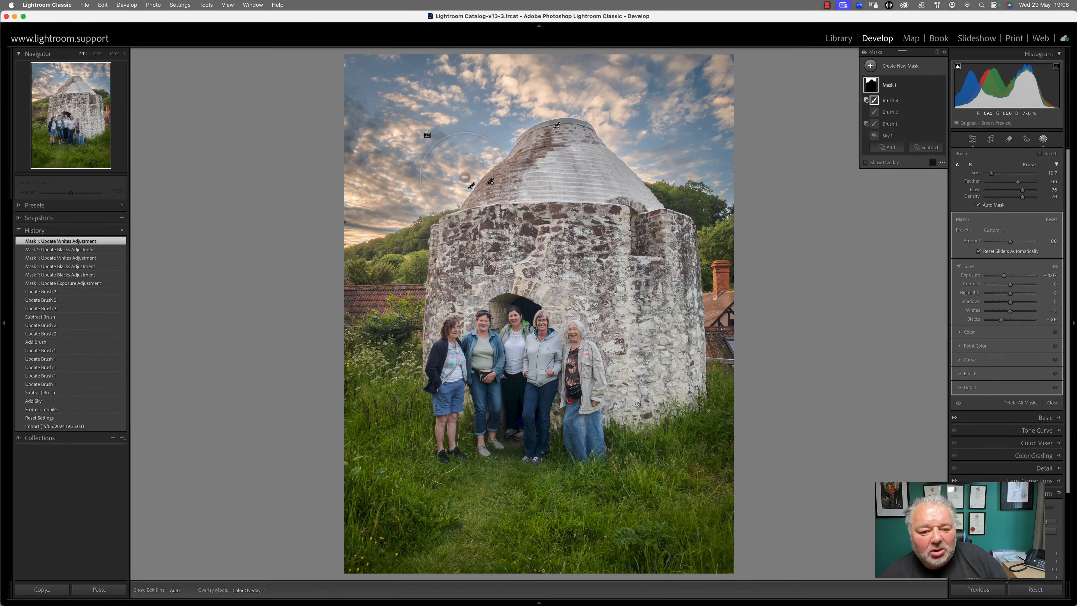
{"action": "mouse_move", "coordinate": [1011, 303]}
{"action": "left_mouse_down"}
{"action": "mouse_move", "coordinate": [1000, 305]}
{"action": "mouse_move", "coordinate": [1022, 305]}
{"action": "mouse_move", "coordinate": [997, 310]}
{"action": "left_mouse_up"}
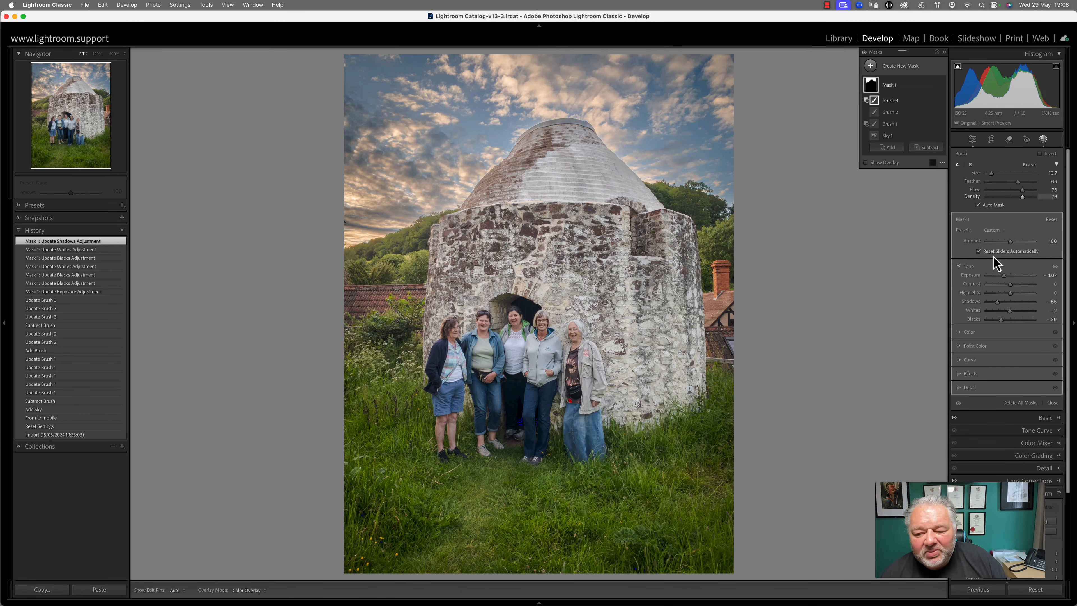
{"action": "mouse_move", "coordinate": [998, 307]}
{"action": "left_mouse_down"}
{"action": "mouse_move", "coordinate": [1010, 313]}
{"action": "mouse_move", "coordinate": [1018, 293]}
{"action": "mouse_move", "coordinate": [1008, 317]}
{"action": "mouse_move", "coordinate": [1013, 293]}
{"action": "left_mouse_up"}
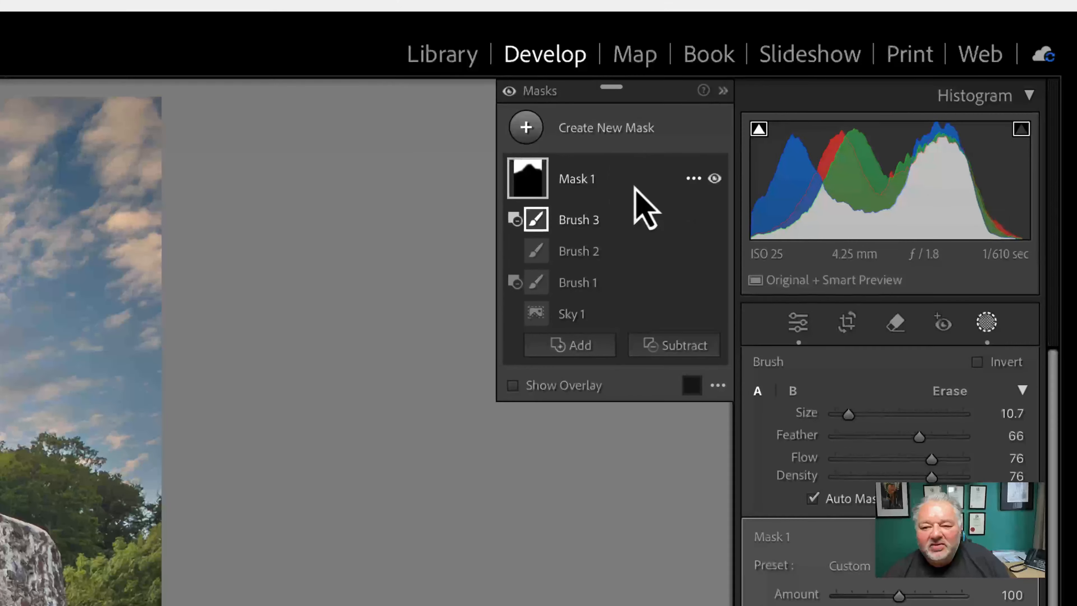
Rename the sky mask to 'SKy'
{"action": "double_click", "coordinate": [577, 179]}
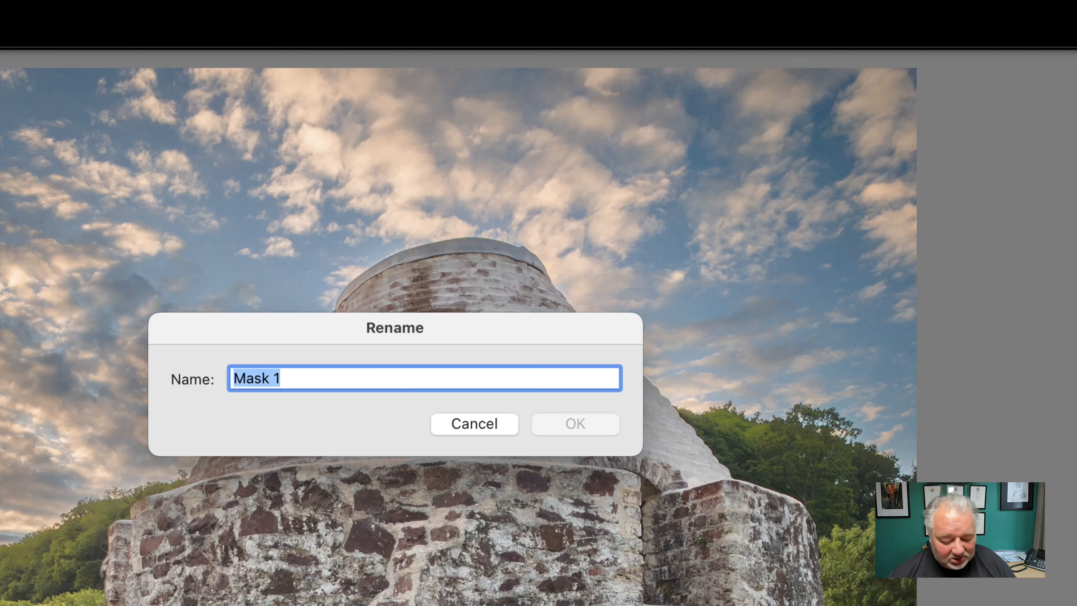
{"action": "type", "text": "SKy"}
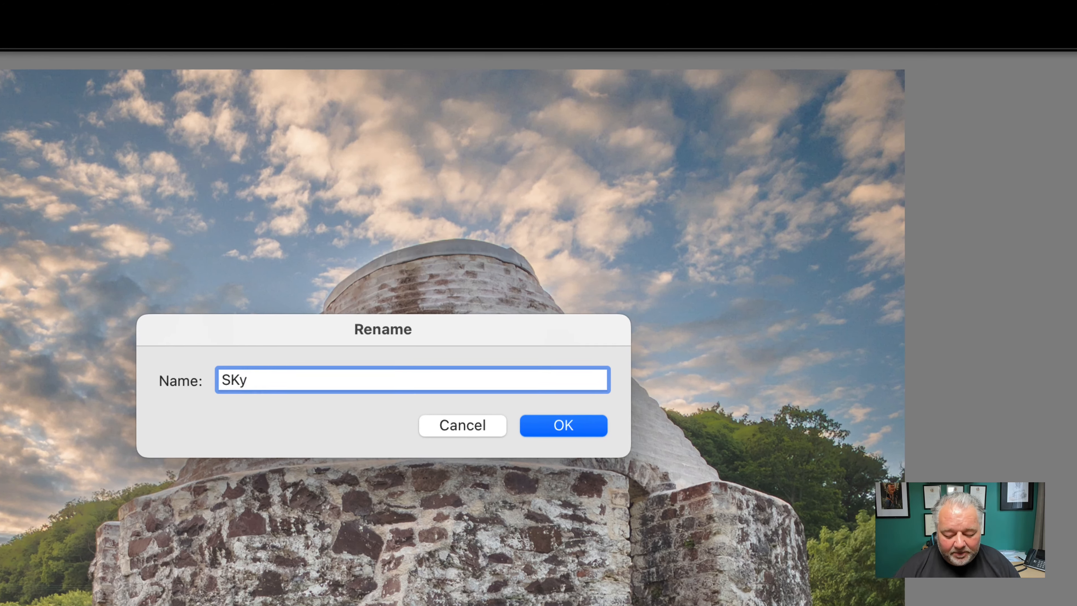
{"action": "key", "text": "Return"}
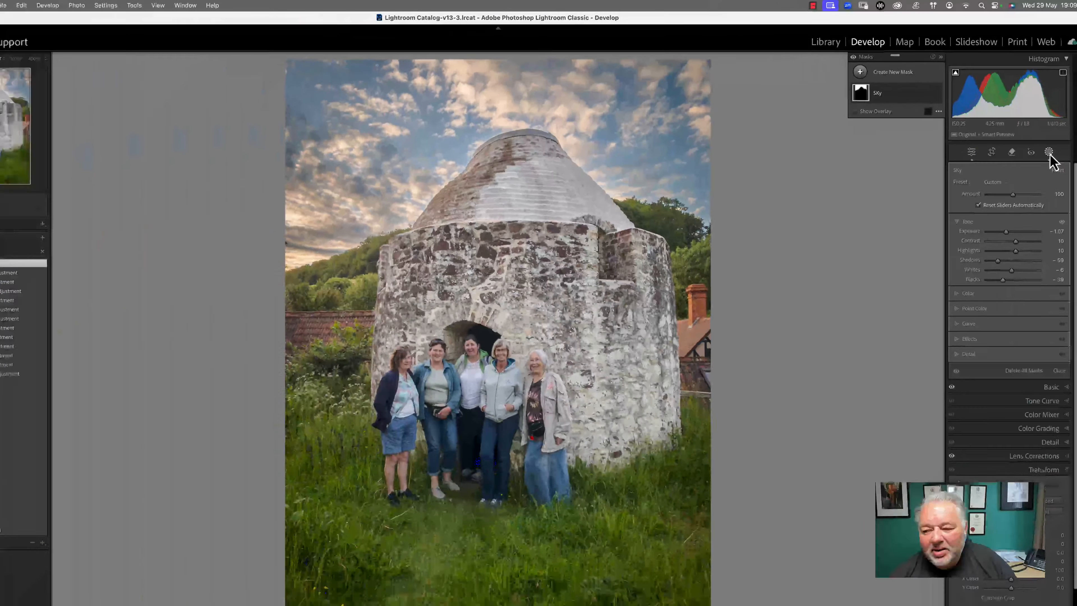
{"action": "left_click", "coordinate": [1049, 155]}
{"action": "left_click", "coordinate": [1046, 142]}
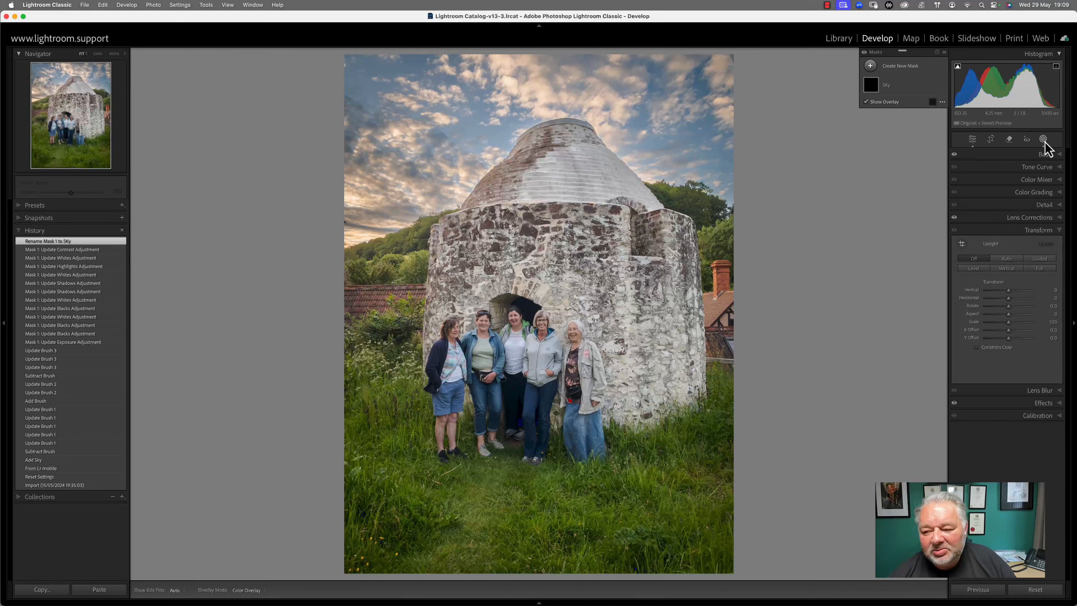
Create a people mask for Person 1, the woman on the left, and nudge its exposure to -0.09
{"action": "left_click", "coordinate": [897, 66]}
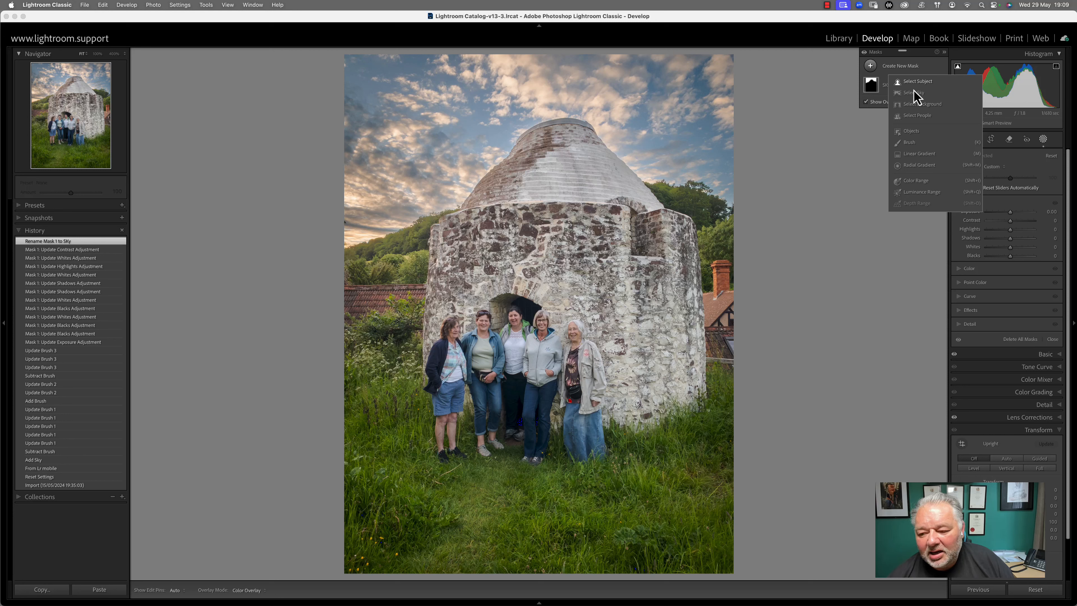
{"action": "left_click", "coordinate": [917, 116]}
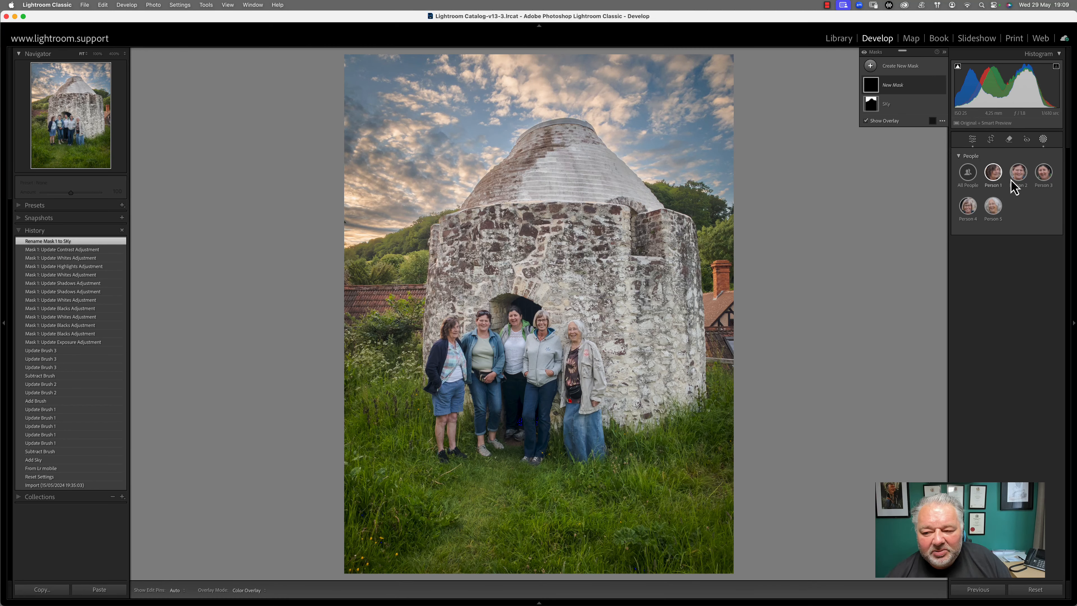
{"action": "left_click", "coordinate": [993, 174]}
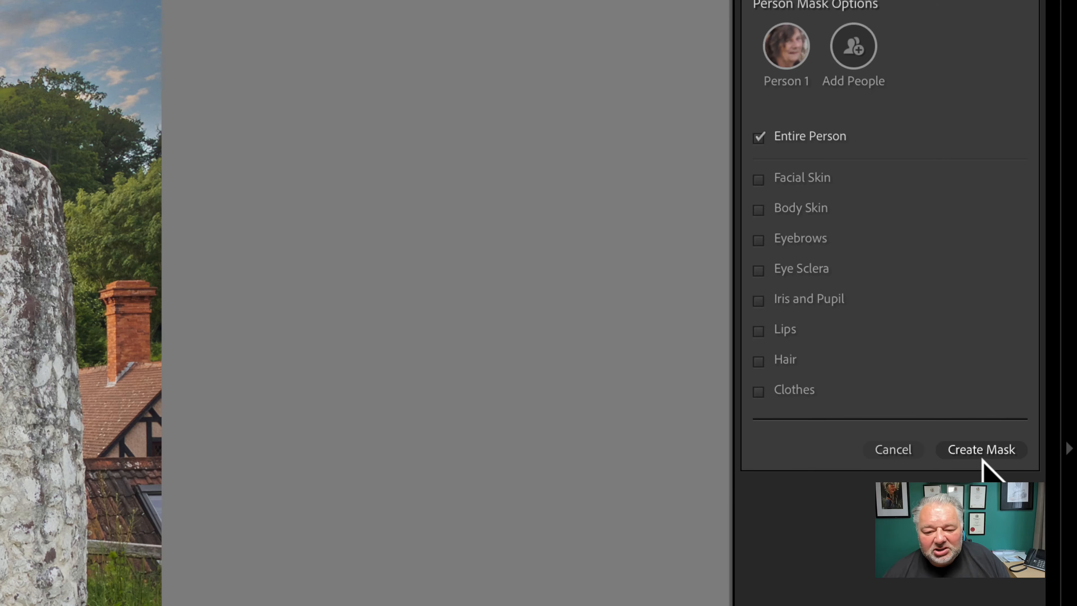
{"action": "left_click", "coordinate": [975, 455]}
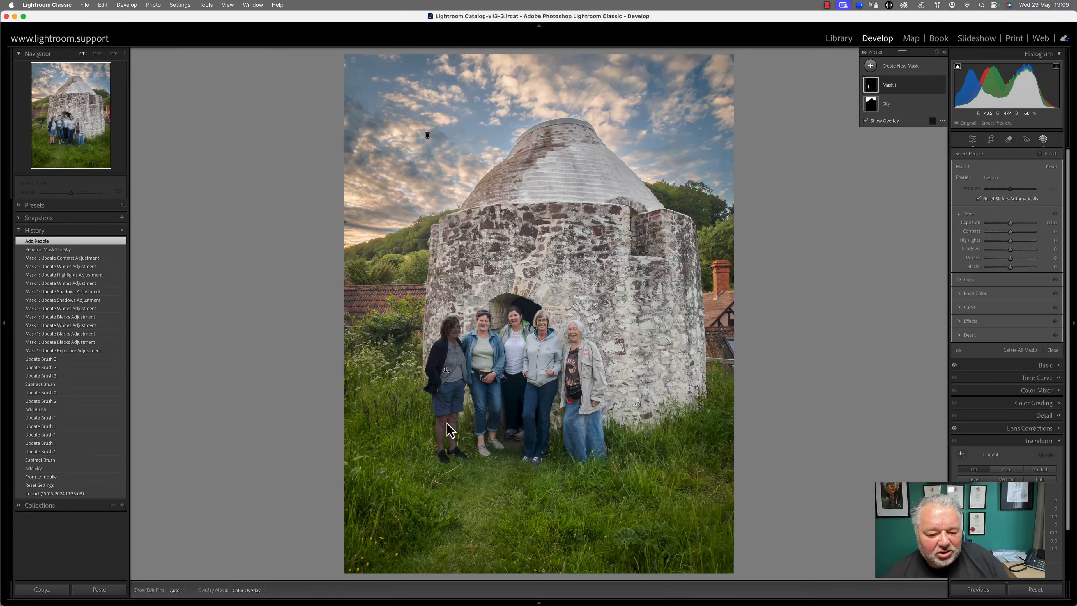
{"action": "left_click_drag", "start_coordinate": [1010, 225], "coordinate": [999, 232]}
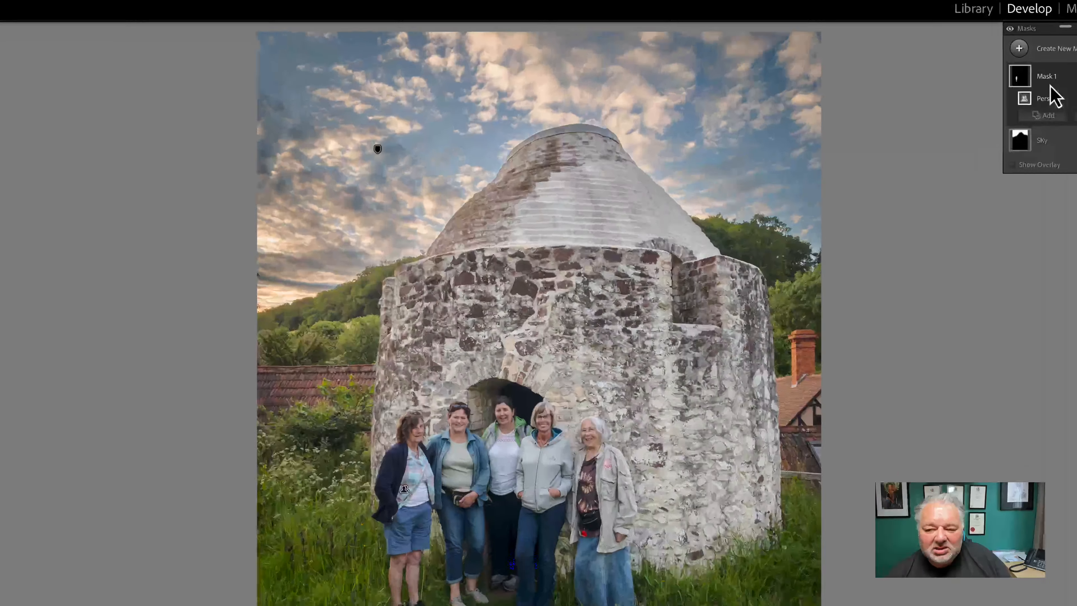
Rename the new people mask to 'Left Lady'
{"action": "double_click", "coordinate": [916, 89]}
{"action": "type", "text": "Left Lady"}
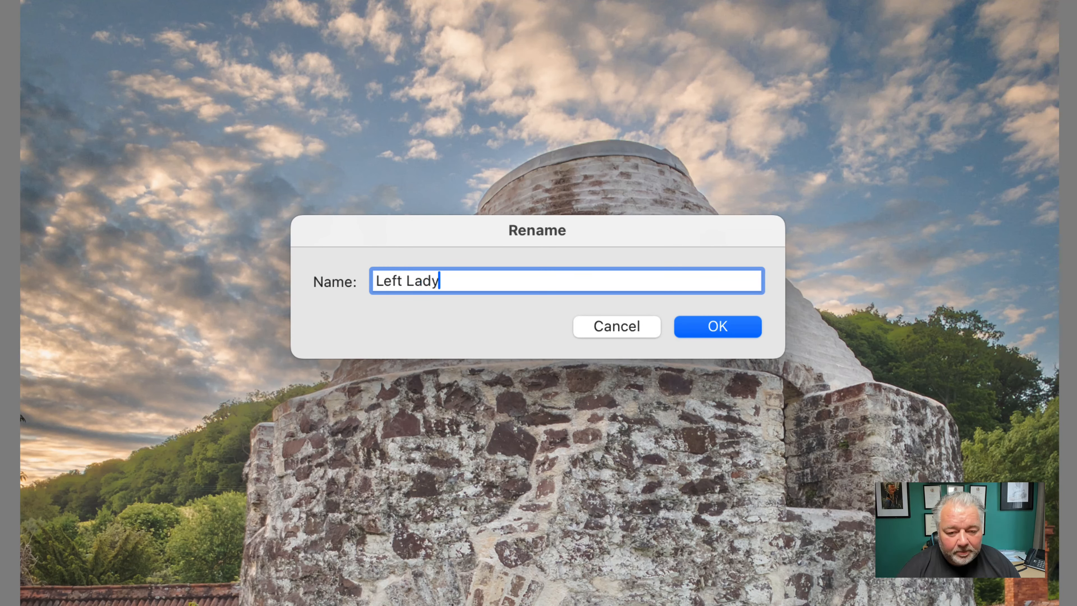
{"action": "key", "text": "Return"}
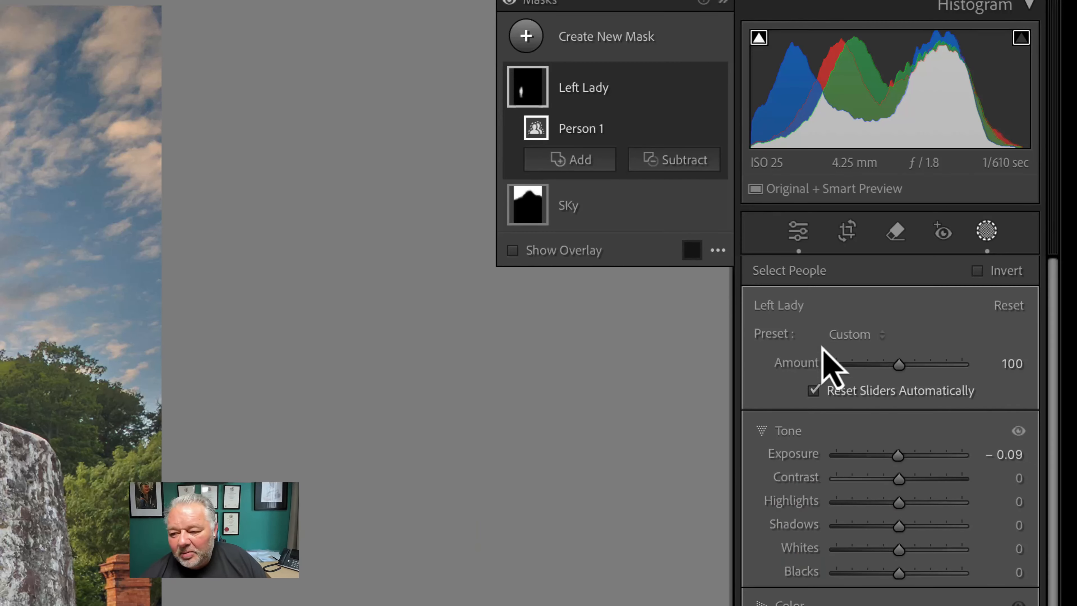
Create a people mask that includes Persons 1 through 5 of the group
{"action": "left_click", "coordinate": [618, 36]}
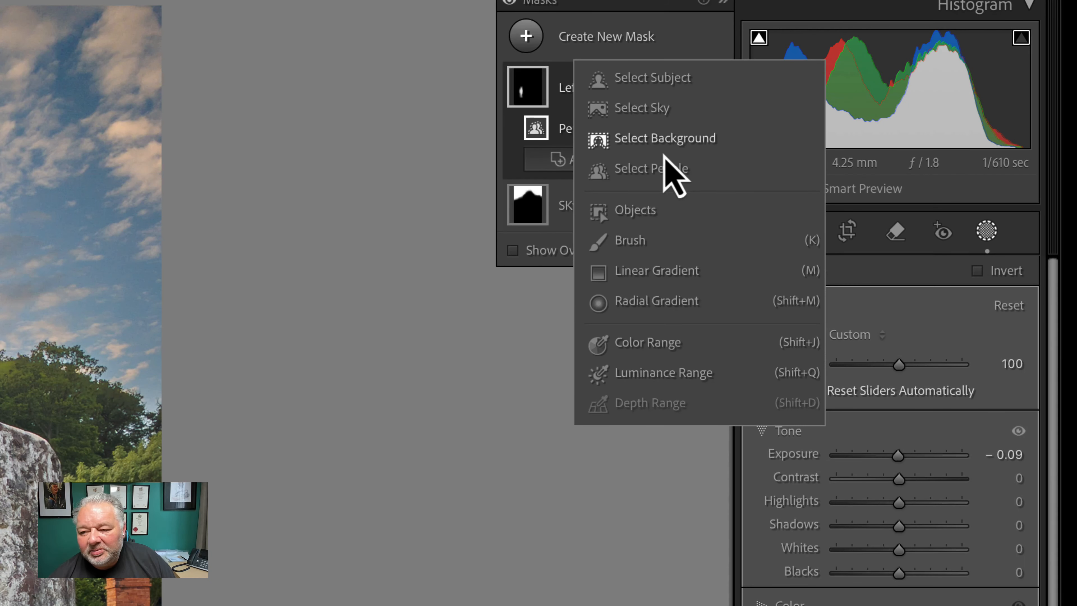
{"action": "left_click", "coordinate": [674, 169]}
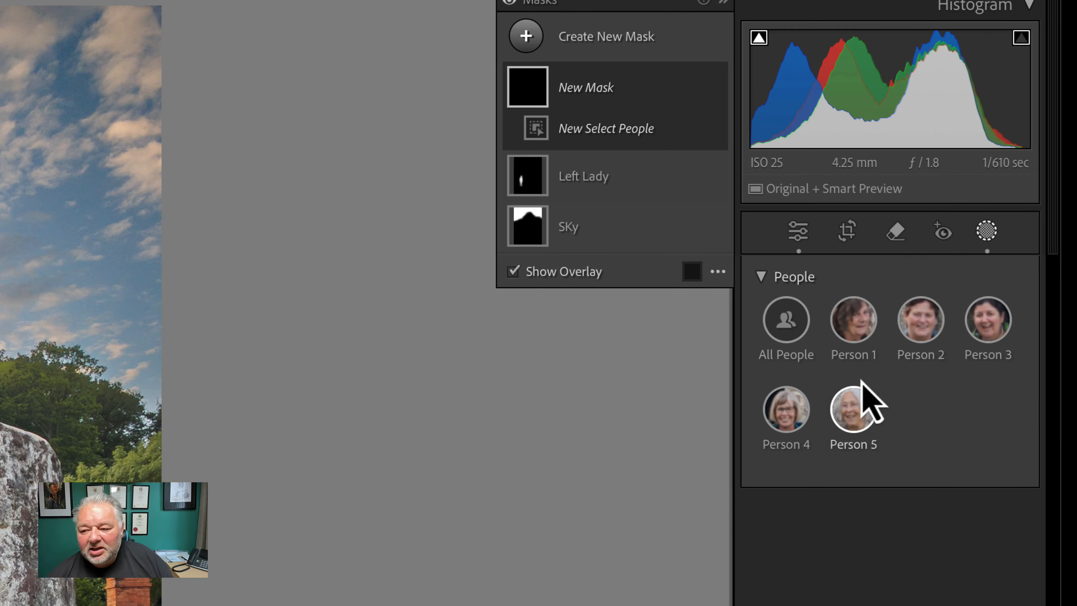
{"action": "left_click", "coordinate": [921, 332]}
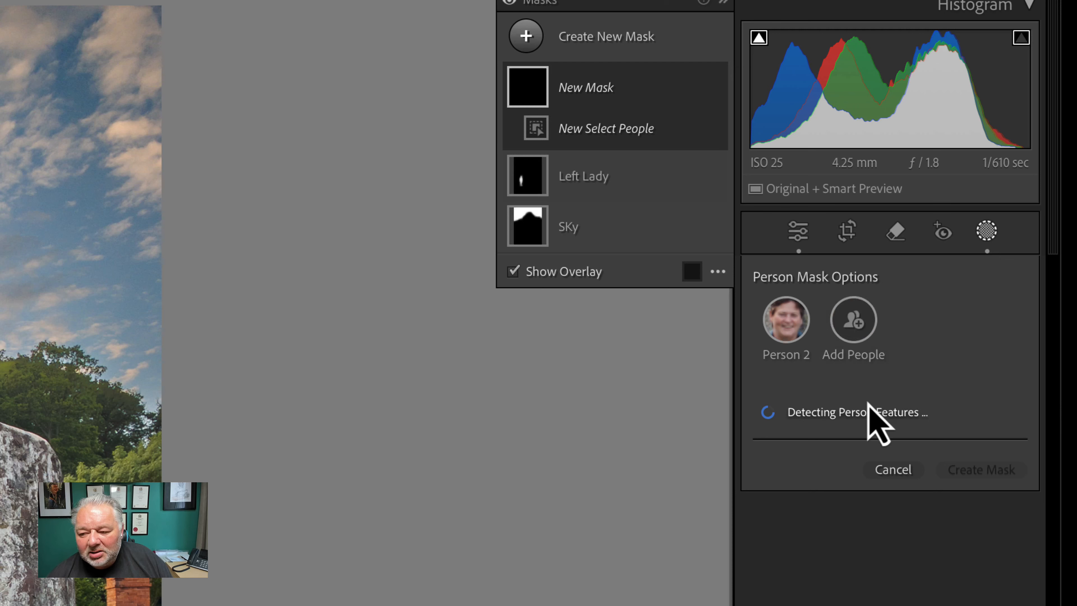
{"action": "left_click", "coordinate": [854, 323]}
{"action": "left_click", "coordinate": [874, 459]}
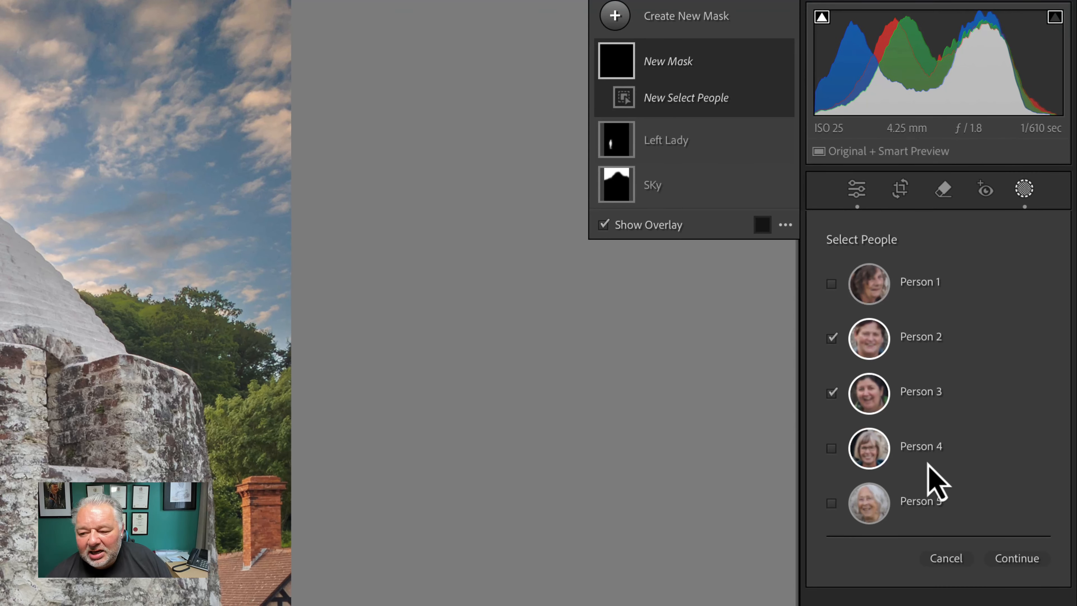
{"action": "left_click", "coordinate": [961, 454]}
{"action": "left_click", "coordinate": [924, 507]}
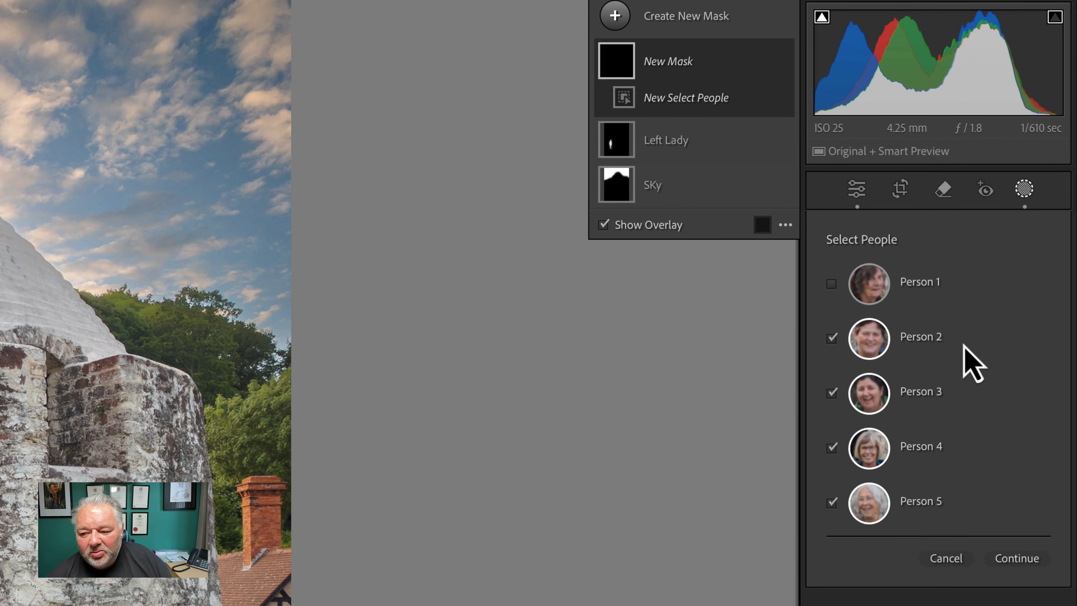
{"action": "left_click", "coordinate": [929, 285]}
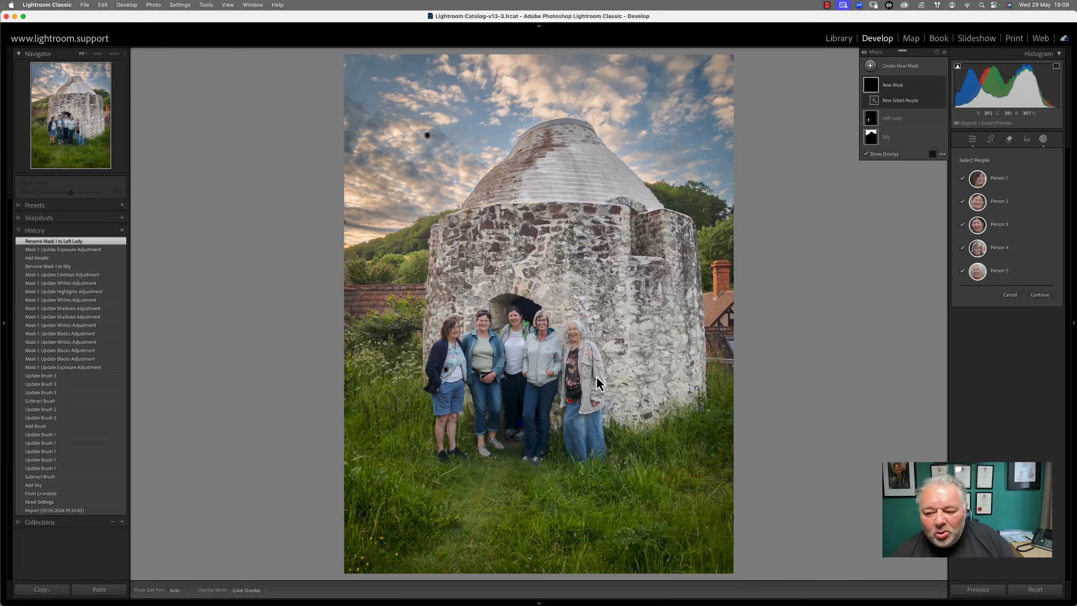
{"action": "left_click", "coordinate": [1040, 295]}
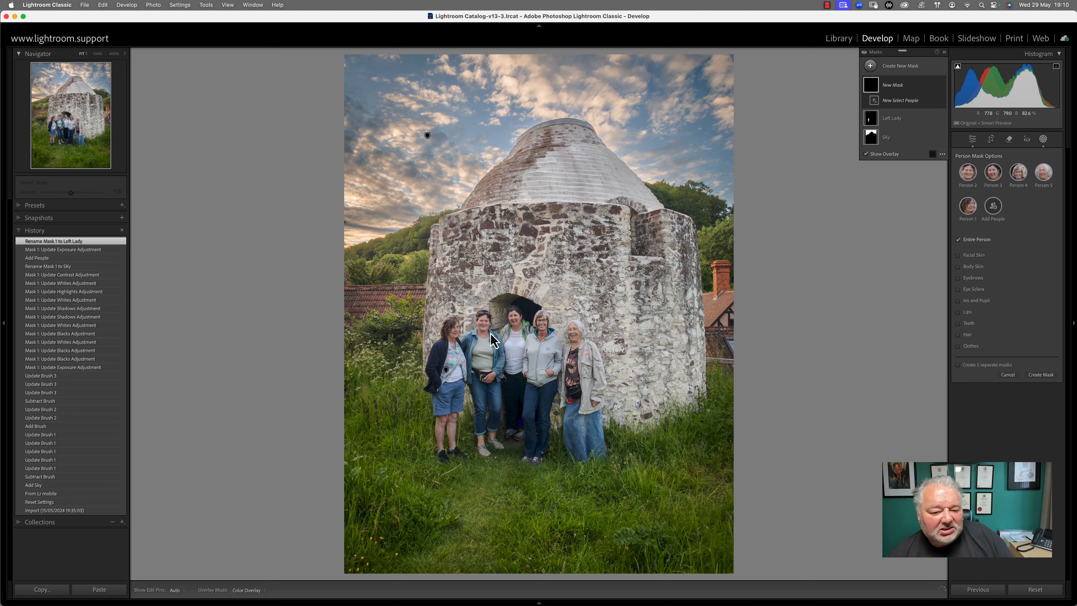
{"action": "left_click", "coordinate": [1040, 376]}
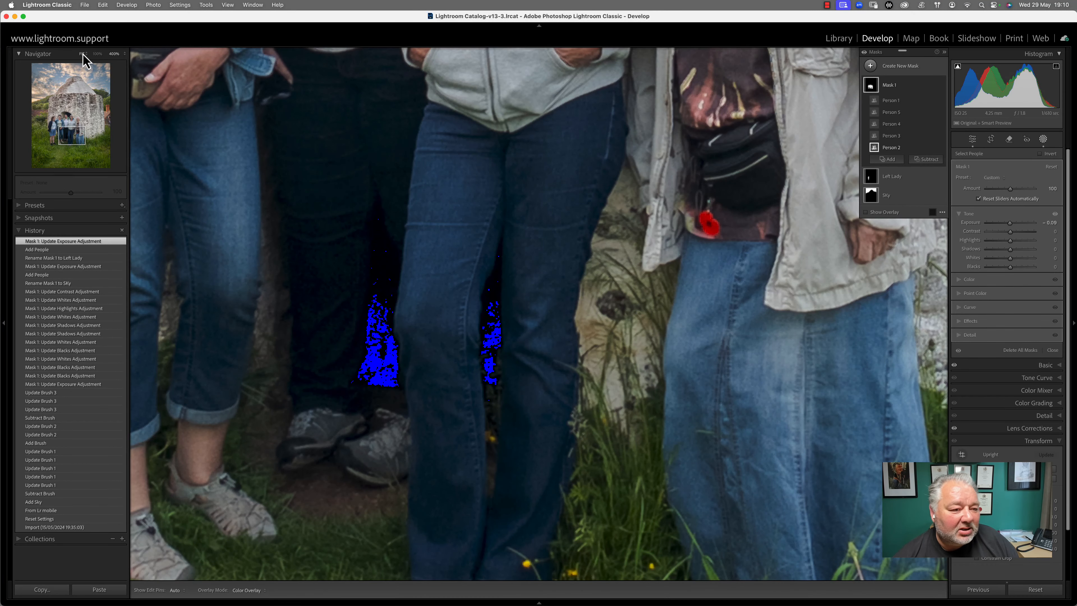
{"action": "left_click", "coordinate": [97, 54]}
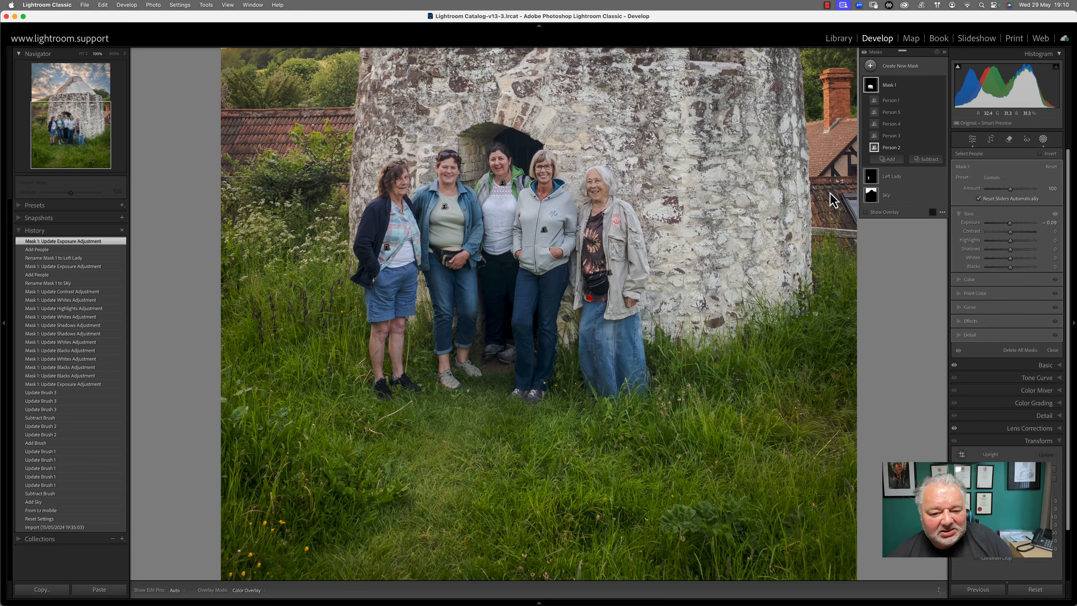
{"action": "key", "text": "j"}
{"action": "scroll", "coordinate": [568, 254], "scroll_direction": "up", "scroll_amount": 5}
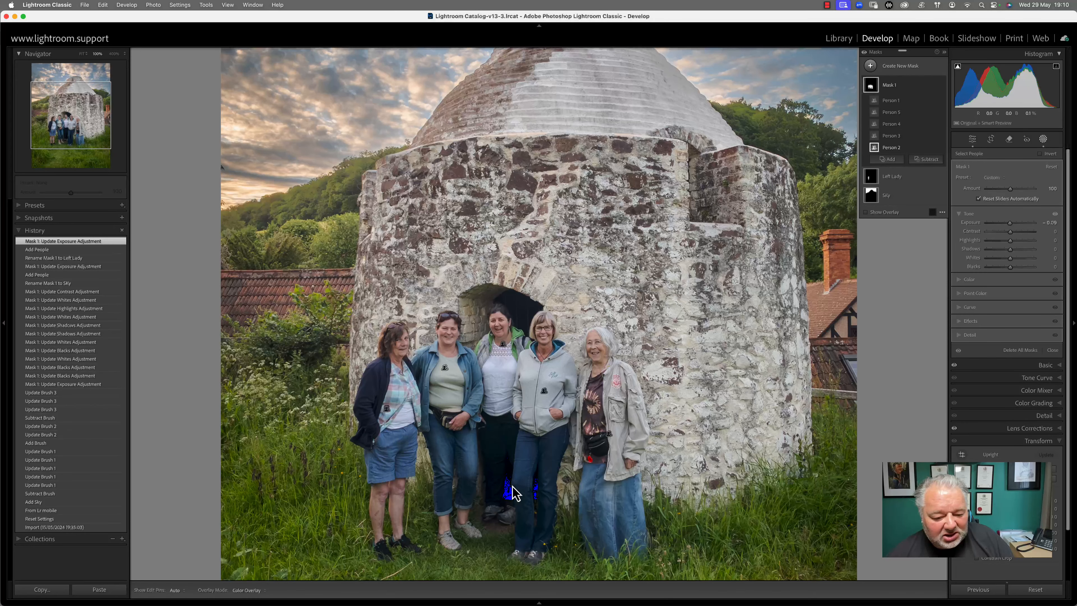
{"action": "key", "text": "j"}
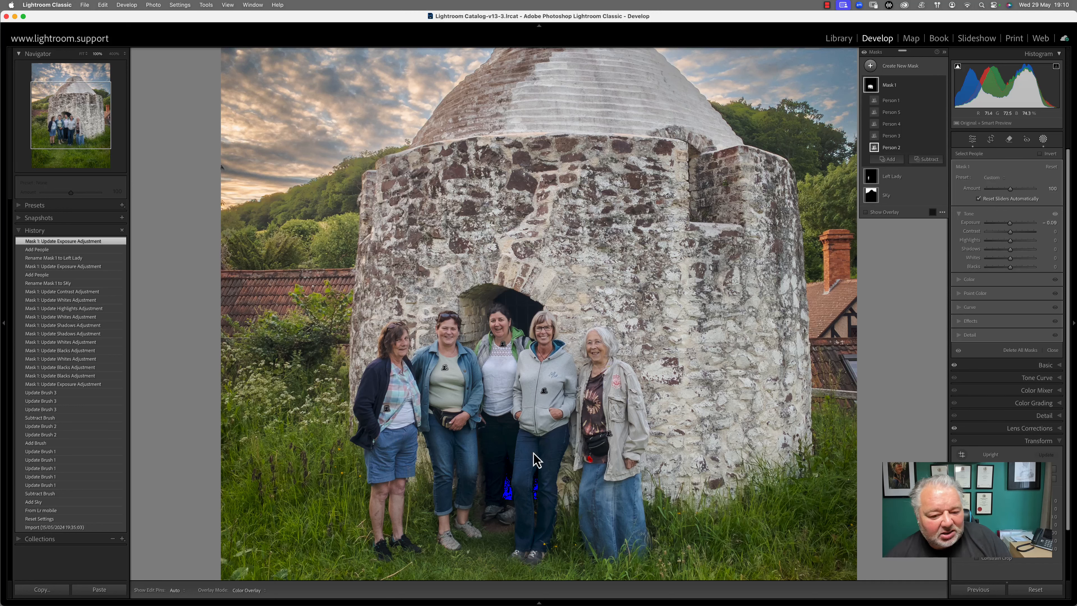
{"action": "left_click_drag", "start_coordinate": [587, 249], "coordinate": [589, 151]}
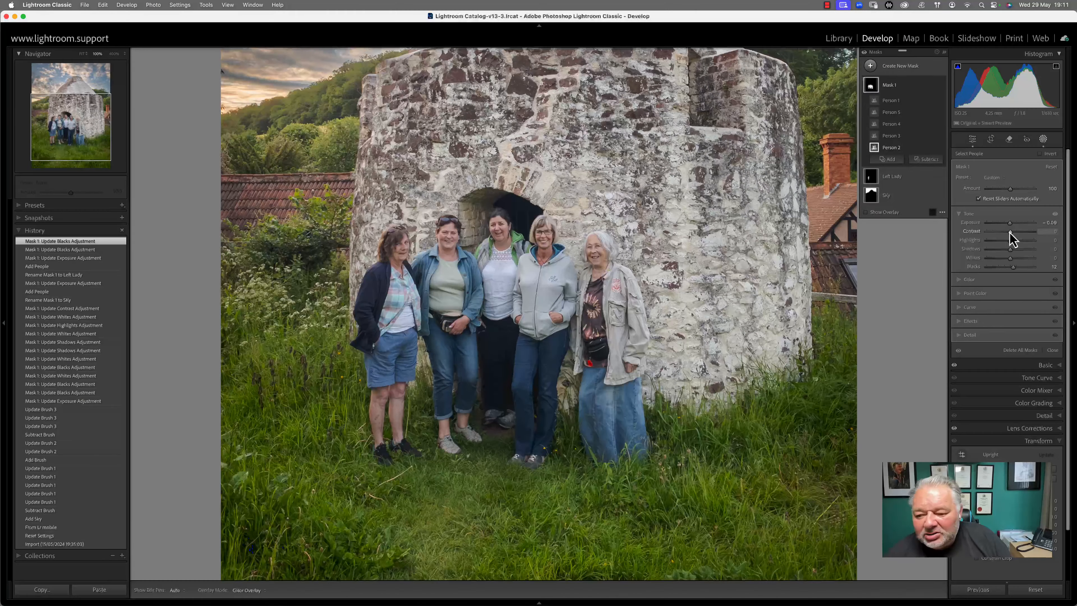
Add a little contrast to the group mask, hide its overlay, then close masking and fit the photo
{"action": "left_click_drag", "start_coordinate": [1010, 232], "coordinate": [1015, 237]}
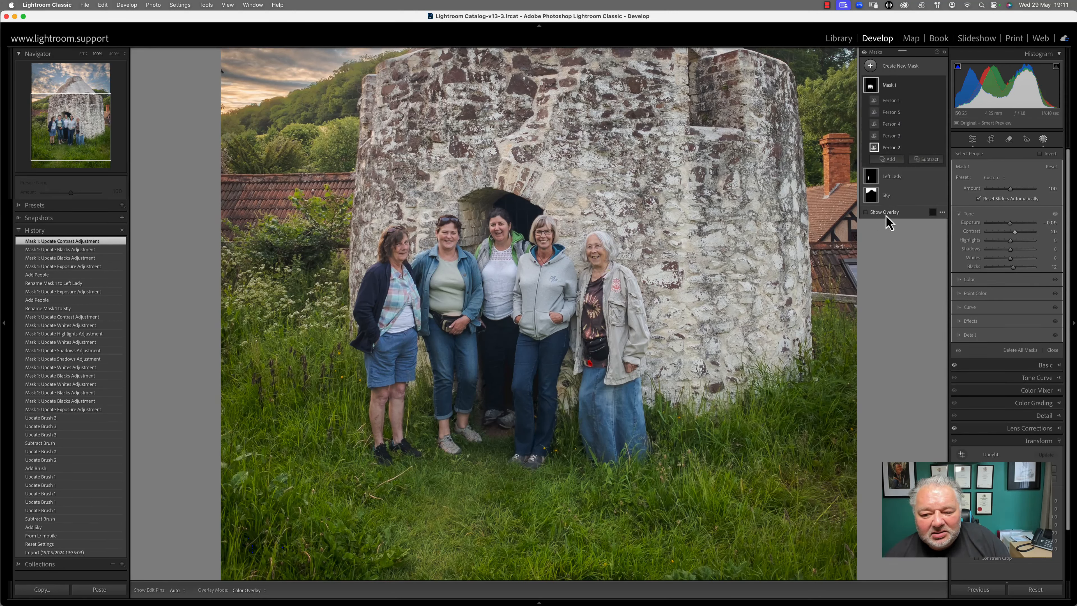
{"action": "left_click", "coordinate": [885, 214]}
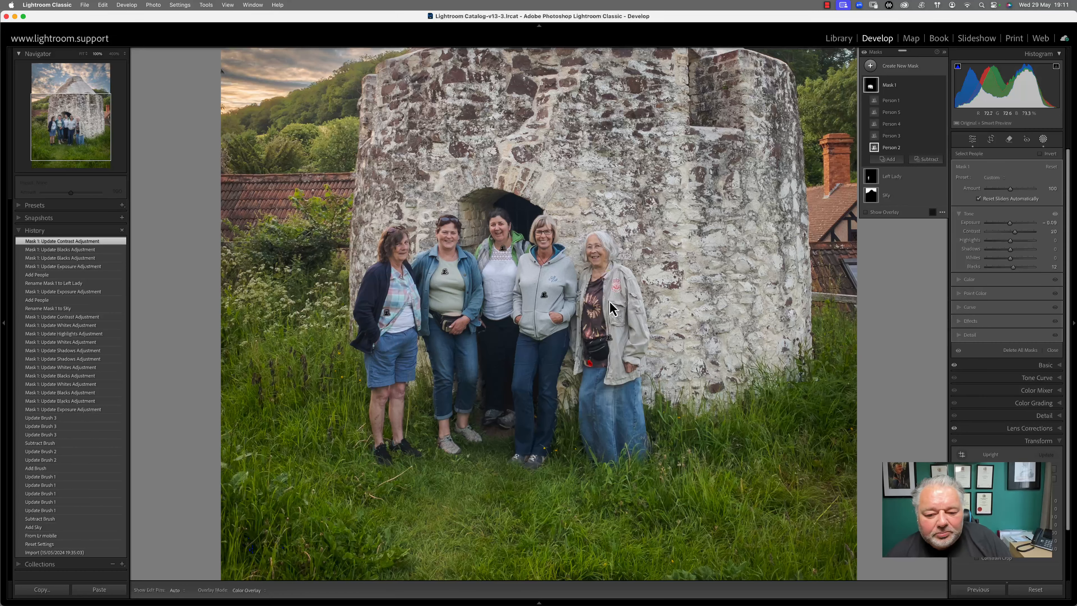
{"action": "left_click", "coordinate": [960, 280]}
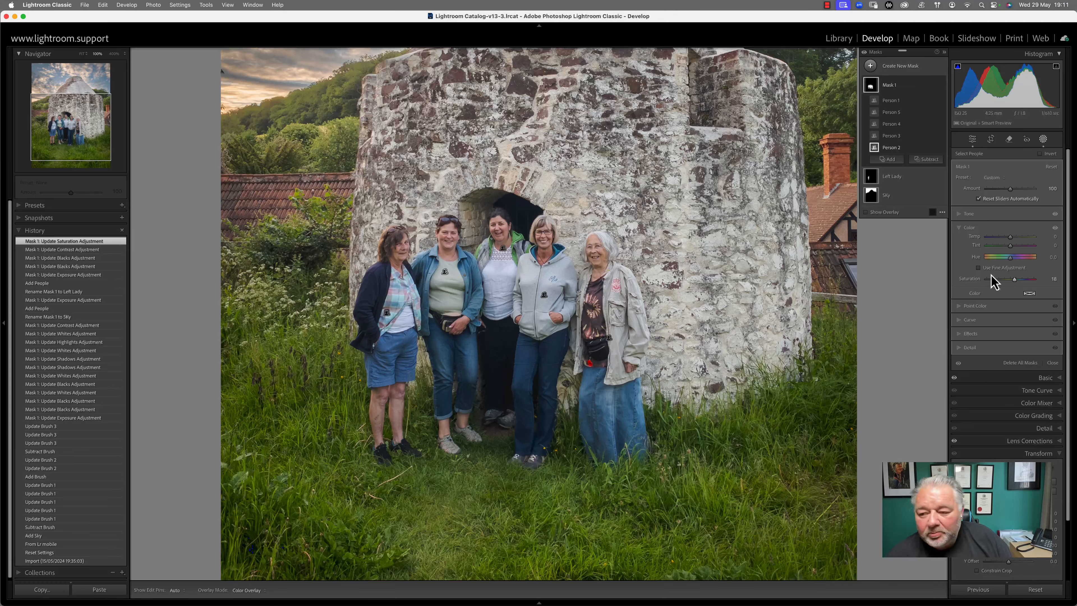
{"action": "left_click", "coordinate": [1053, 362]}
{"action": "left_click", "coordinate": [631, 342]}
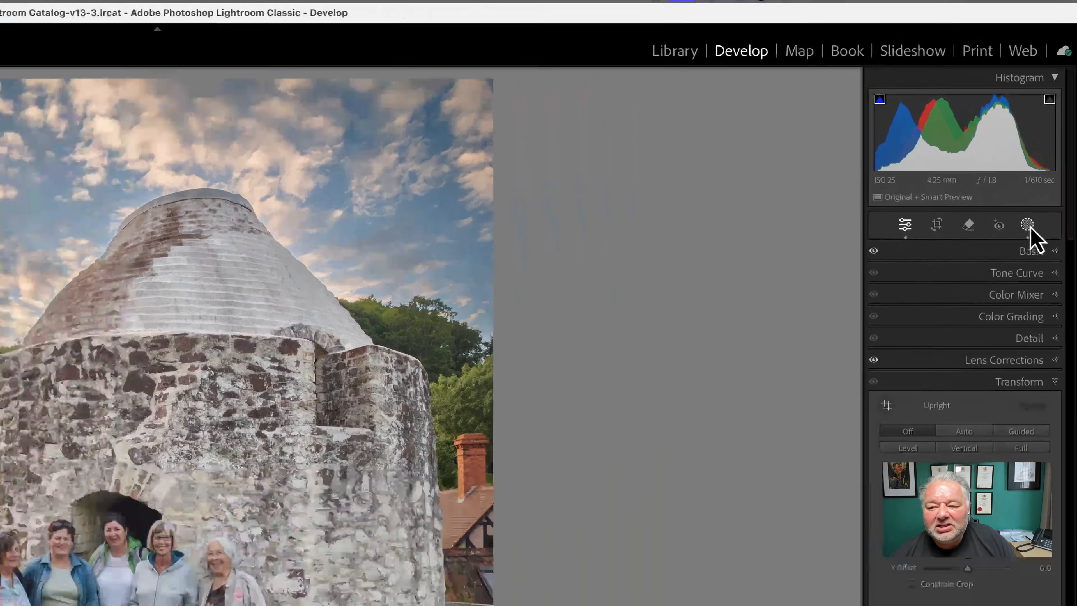
Create an Objects mask and paint over the left grass with a size-33 brush
{"action": "left_click", "coordinate": [1044, 139]}
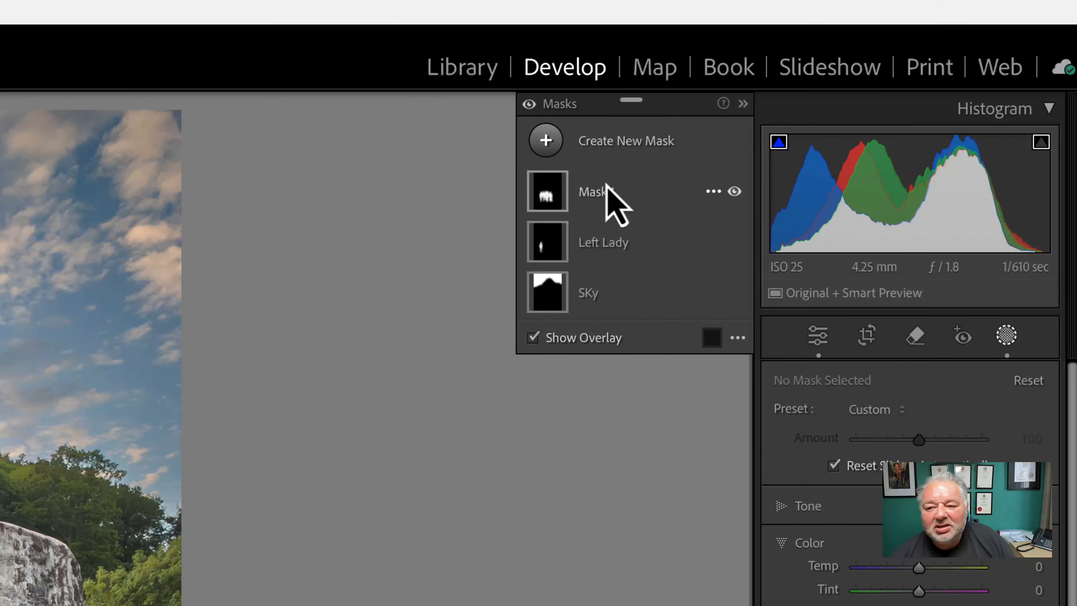
{"action": "left_click", "coordinate": [546, 141]}
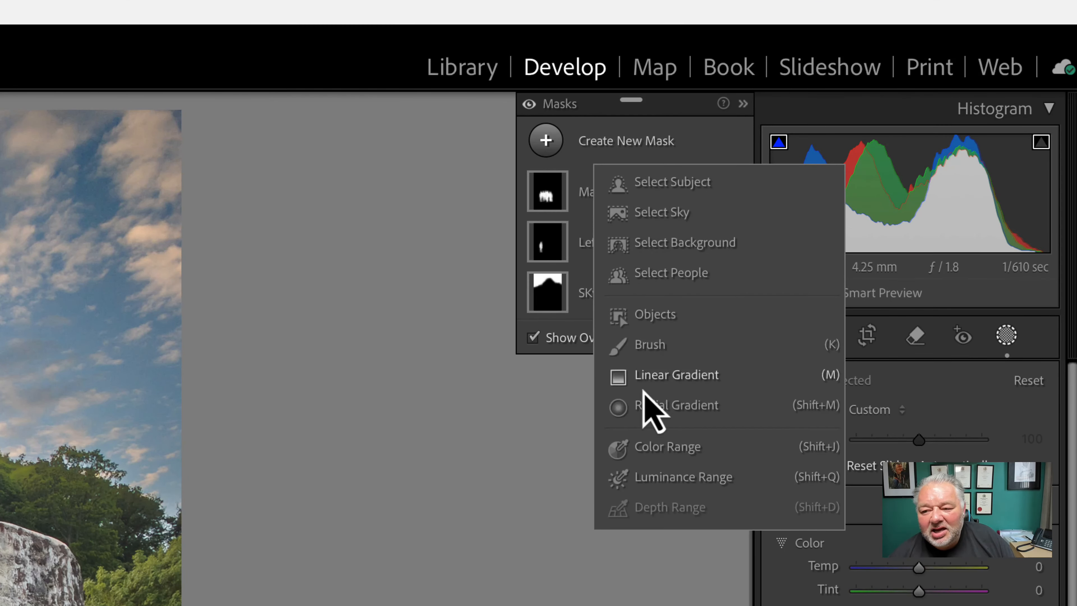
{"action": "left_click", "coordinate": [664, 323]}
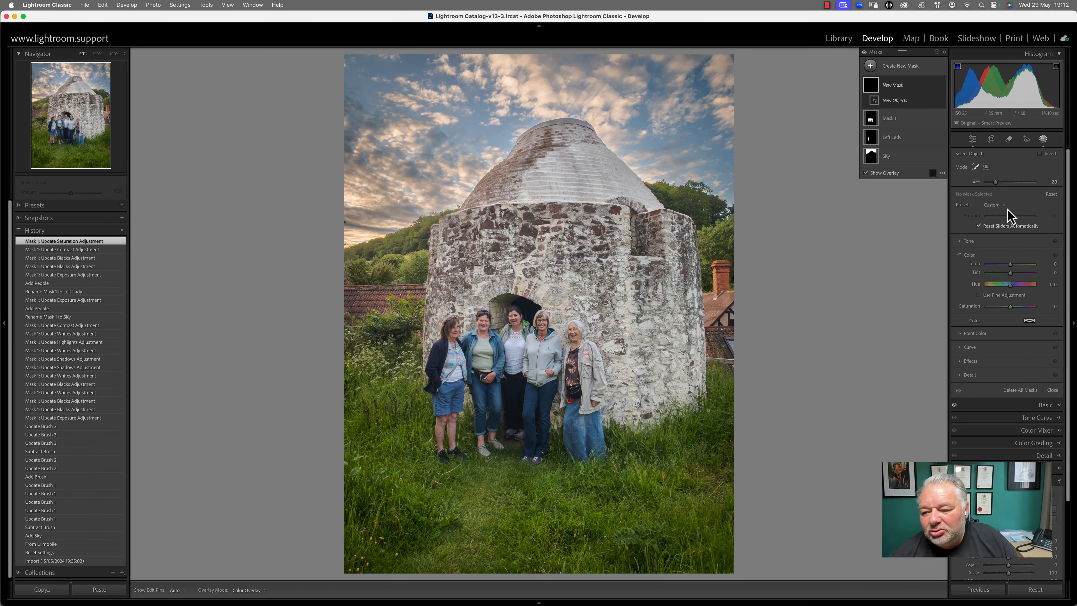
{"action": "left_click_drag", "start_coordinate": [998, 187], "coordinate": [1002, 185]}
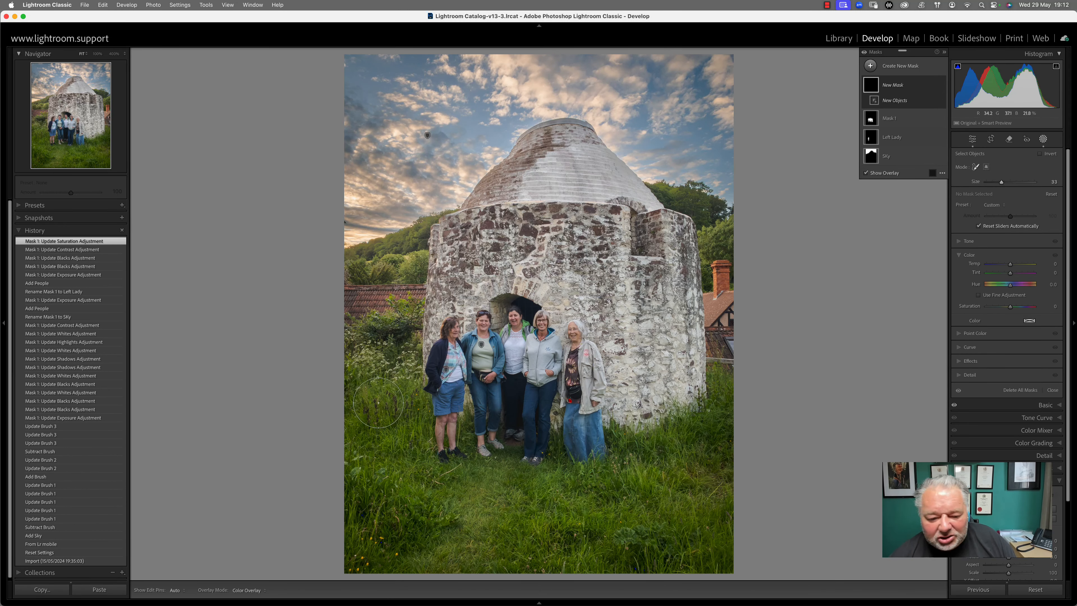
{"action": "mouse_move", "coordinate": [398, 335]}
{"action": "left_mouse_down"}
{"action": "mouse_move", "coordinate": [360, 378]}
{"action": "mouse_move", "coordinate": [357, 450]}
{"action": "mouse_move", "coordinate": [376, 404]}
{"action": "mouse_move", "coordinate": [391, 431]}
{"action": "mouse_move", "coordinate": [402, 394]}
{"action": "mouse_move", "coordinate": [410, 423]}
{"action": "mouse_move", "coordinate": [372, 498]}
{"action": "mouse_move", "coordinate": [413, 496]}
{"action": "mouse_move", "coordinate": [407, 548]}
{"action": "mouse_move", "coordinate": [421, 509]}
{"action": "mouse_move", "coordinate": [395, 495]}
{"action": "mouse_move", "coordinate": [384, 535]}
{"action": "mouse_move", "coordinate": [434, 496]}
{"action": "mouse_move", "coordinate": [517, 535]}
{"action": "mouse_move", "coordinate": [596, 489]}
{"action": "mouse_move", "coordinate": [649, 527]}
{"action": "mouse_move", "coordinate": [709, 520]}
{"action": "mouse_move", "coordinate": [735, 371]}
{"action": "mouse_move", "coordinate": [692, 442]}
{"action": "mouse_move", "coordinate": [640, 451]}
{"action": "mouse_move", "coordinate": [726, 499]}
{"action": "mouse_move", "coordinate": [712, 555]}
{"action": "mouse_move", "coordinate": [469, 590]}
{"action": "mouse_move", "coordinate": [407, 575]}
{"action": "mouse_move", "coordinate": [507, 547]}
{"action": "left_mouse_up"}
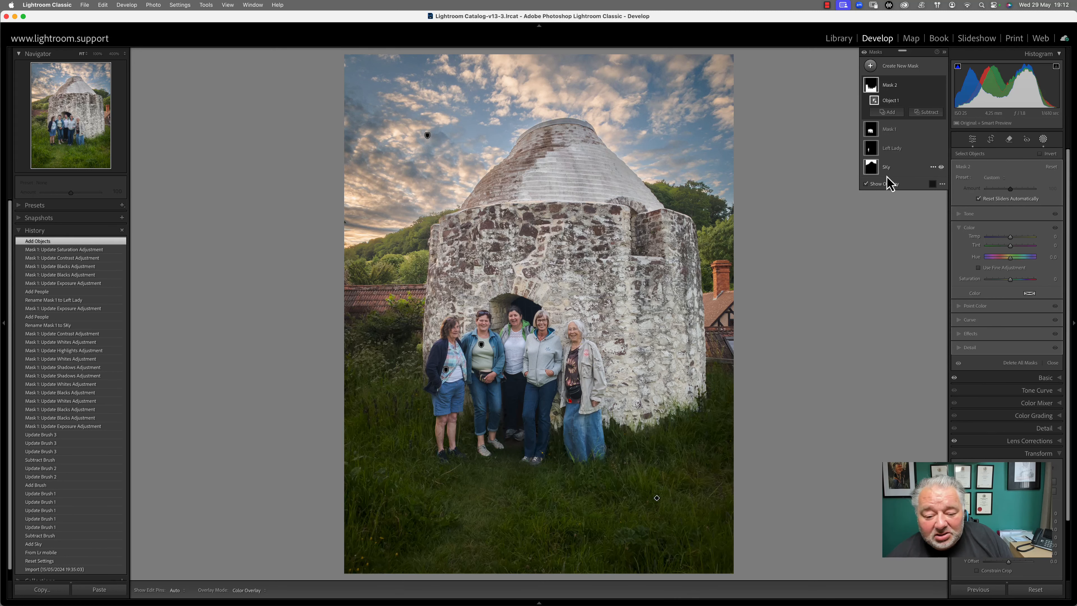
Change the mask overlay colour to blue
{"action": "left_click", "coordinate": [933, 184]}
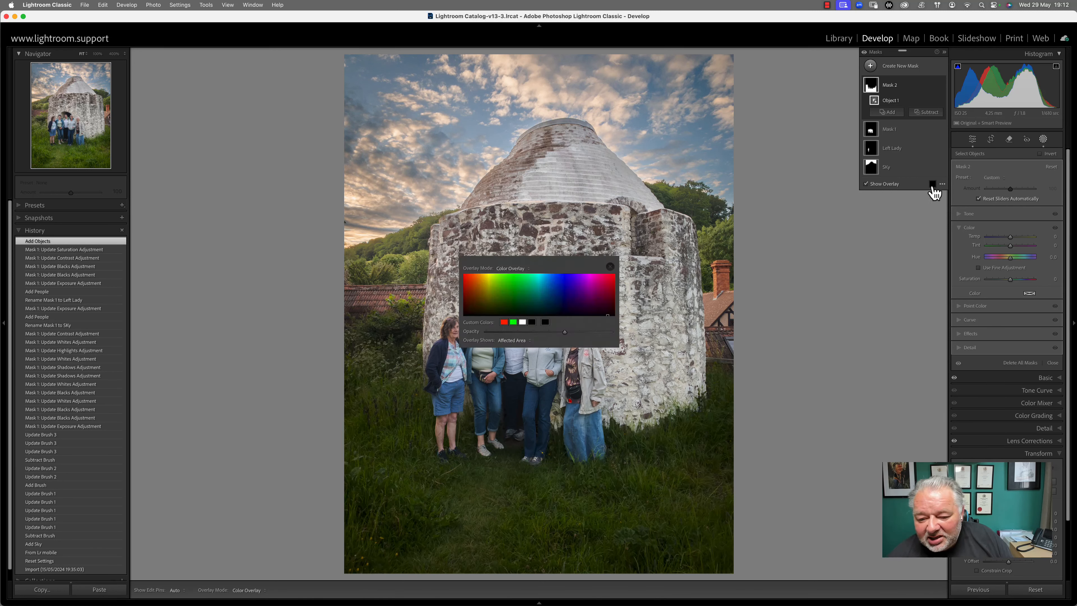
{"action": "left_click", "coordinate": [572, 288]}
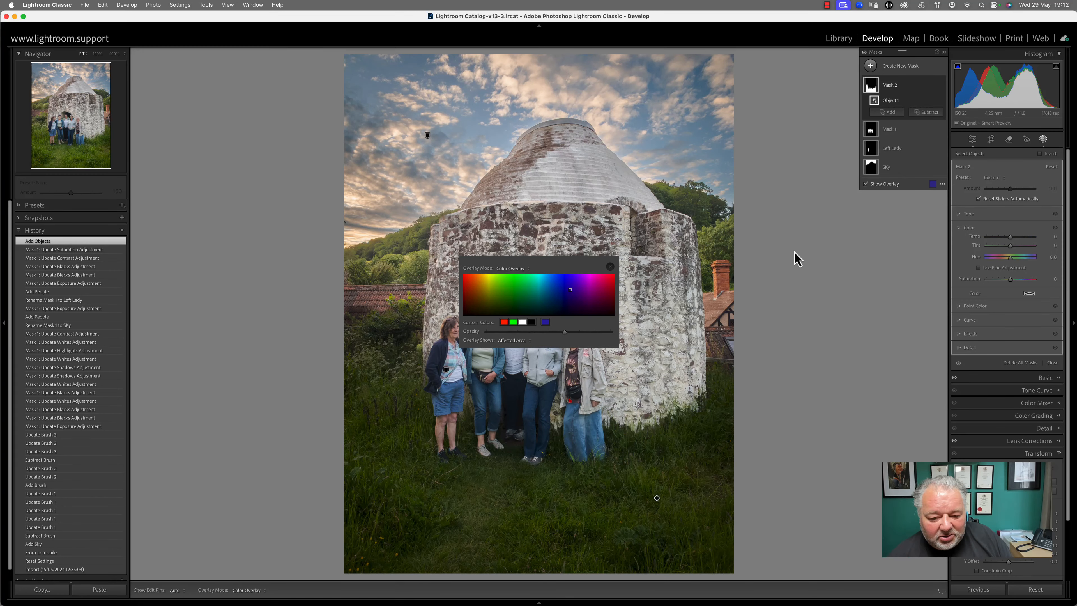
{"action": "left_click", "coordinate": [611, 267]}
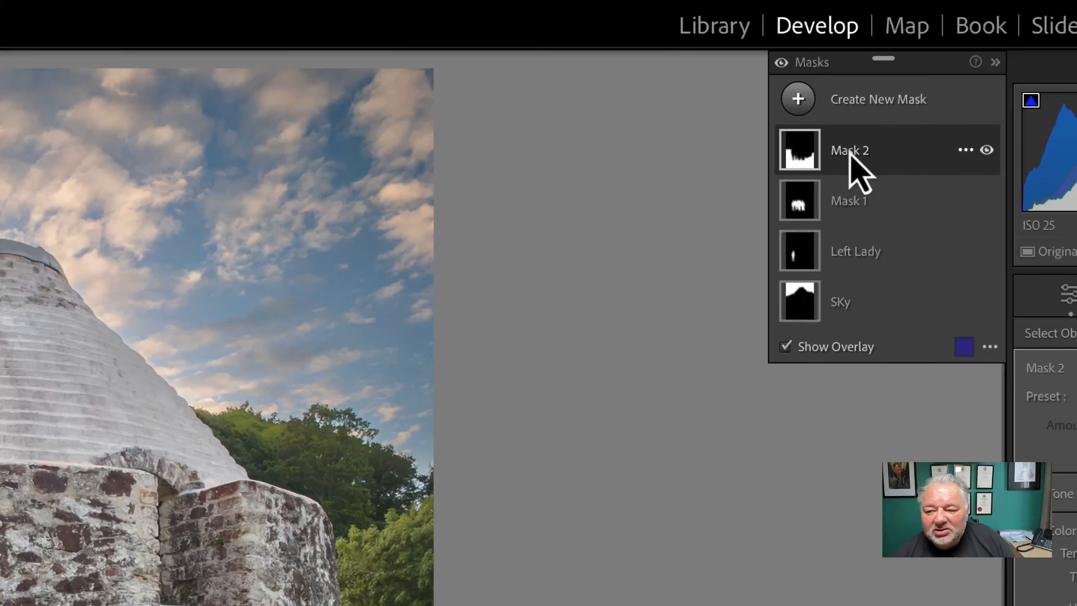
Rename Mask 2 to 'Grass' and expand it to show its components
{"action": "double_click", "coordinate": [763, 159]}
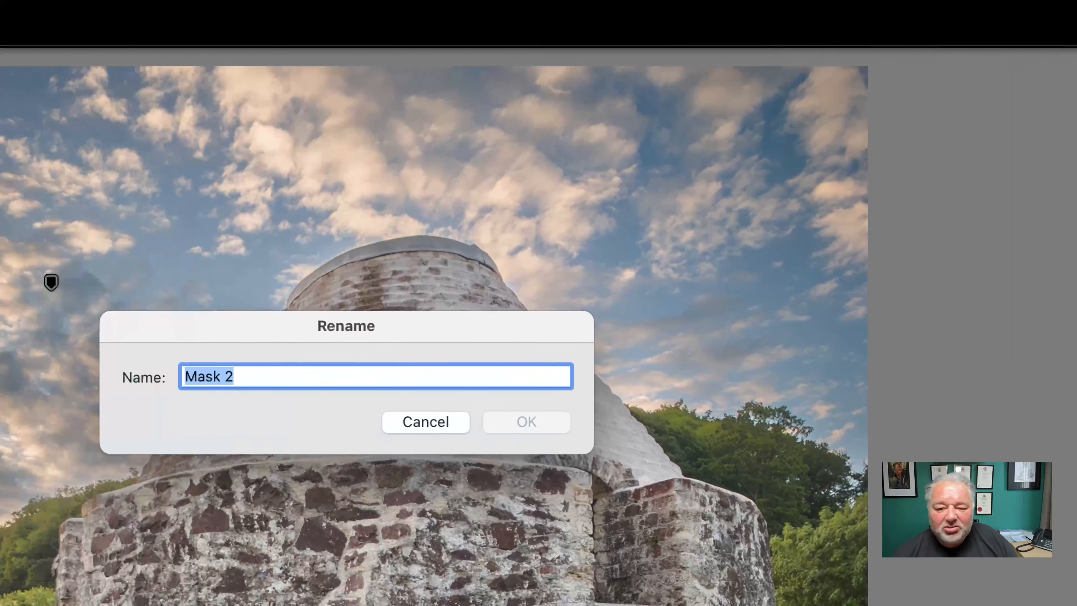
{"action": "type", "text": "Grass"}
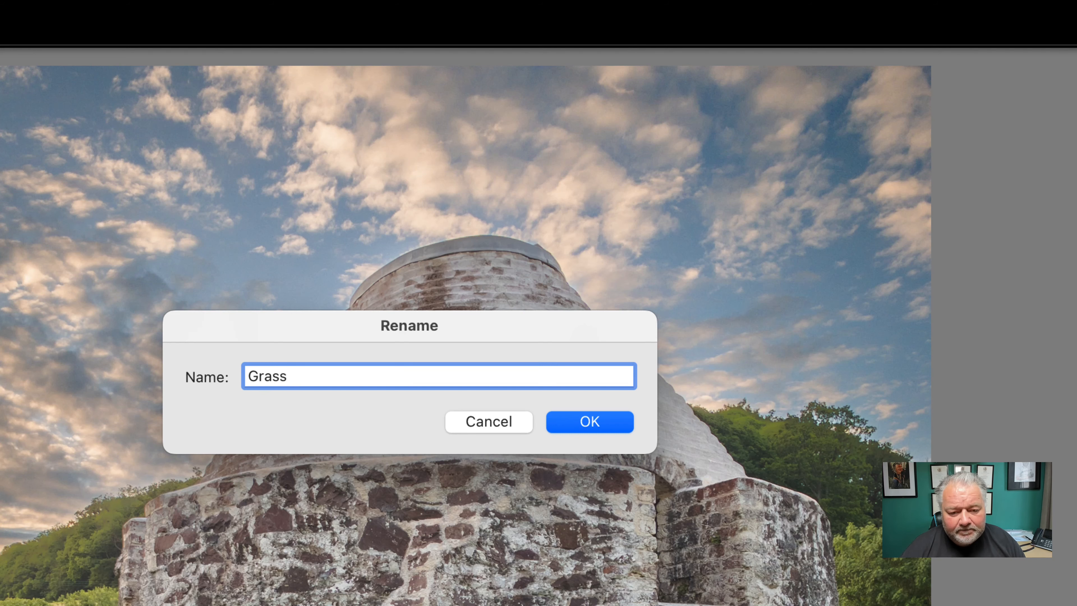
{"action": "key", "text": "Return"}
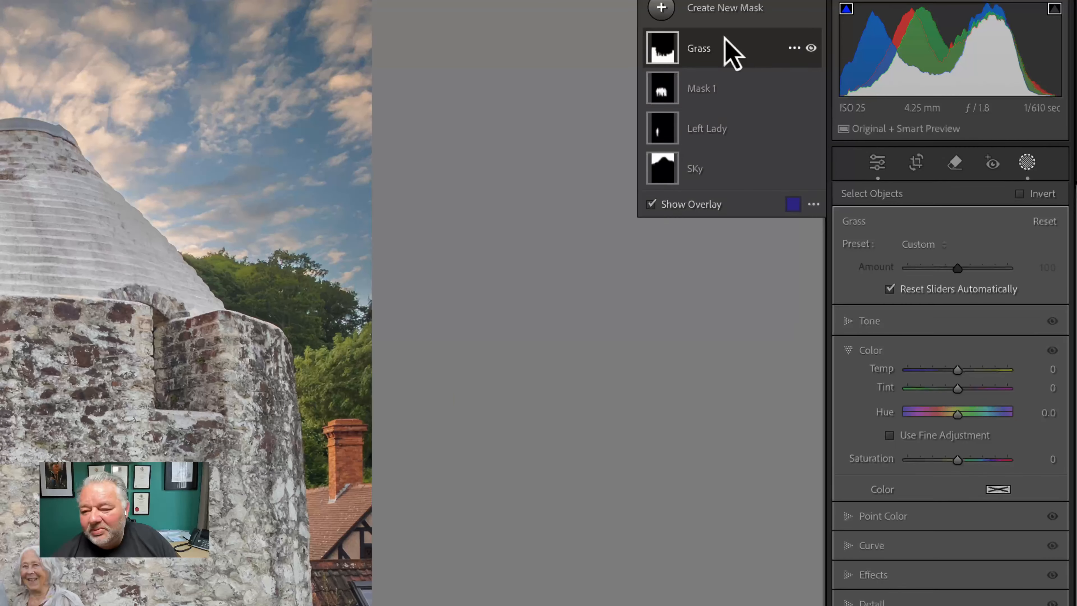
{"action": "left_click", "coordinate": [726, 43]}
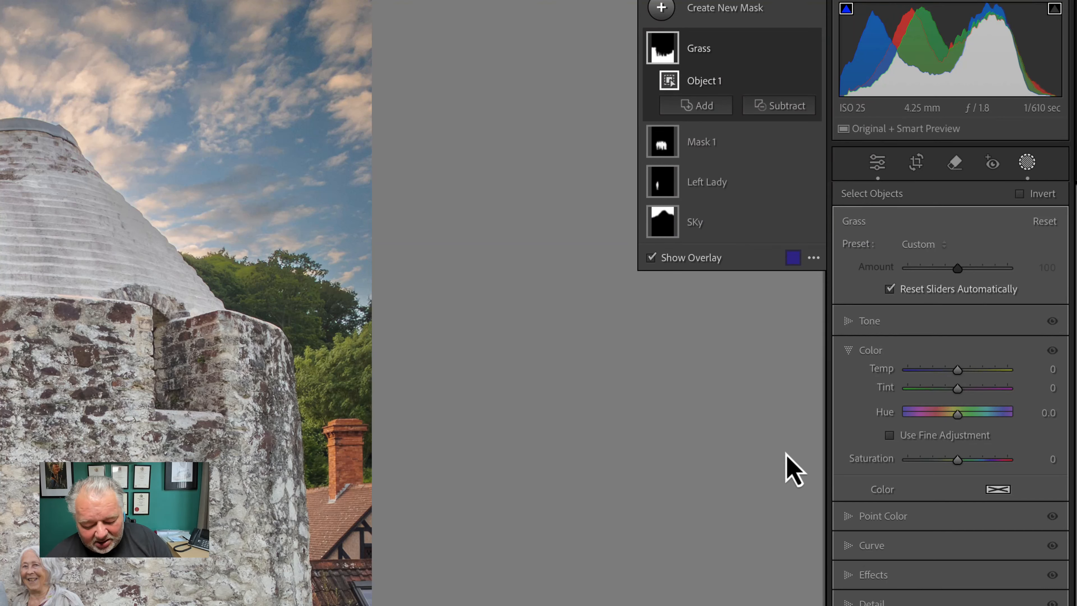
Hide the overlay, darken the grass to -0.14 exposure and lower its Saturation to -25
{"action": "key", "text": "o"}
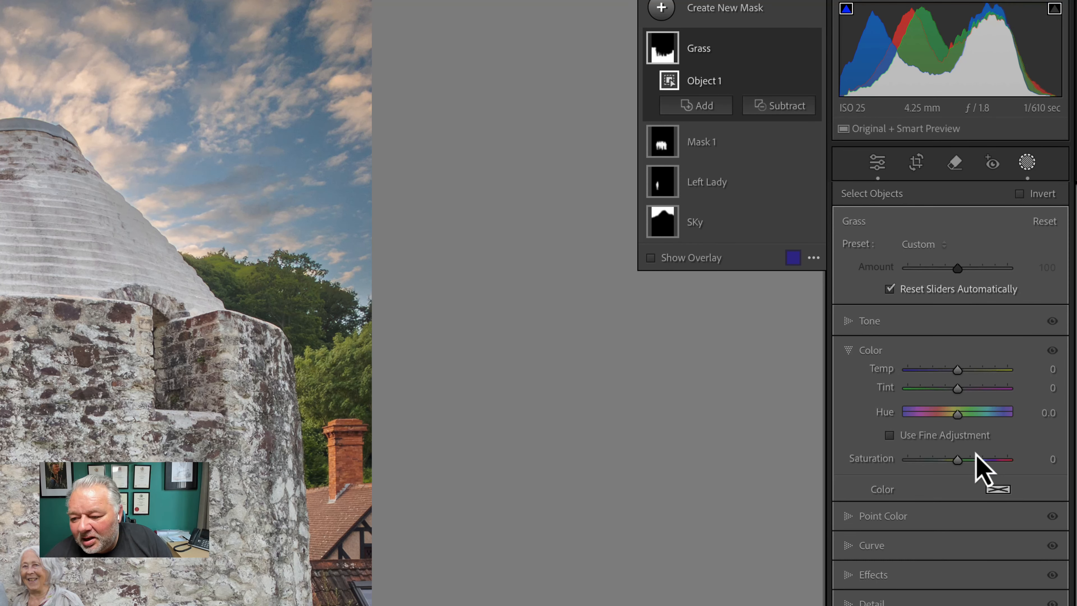
{"action": "left_click", "coordinate": [847, 326]}
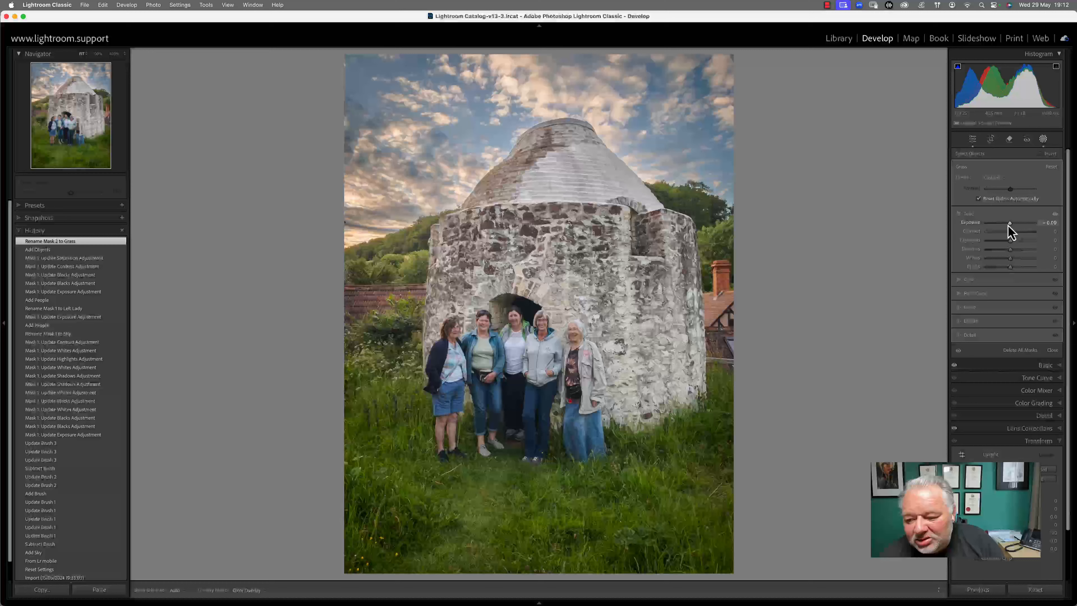
{"action": "left_click_drag", "start_coordinate": [1009, 225], "coordinate": [1005, 225]}
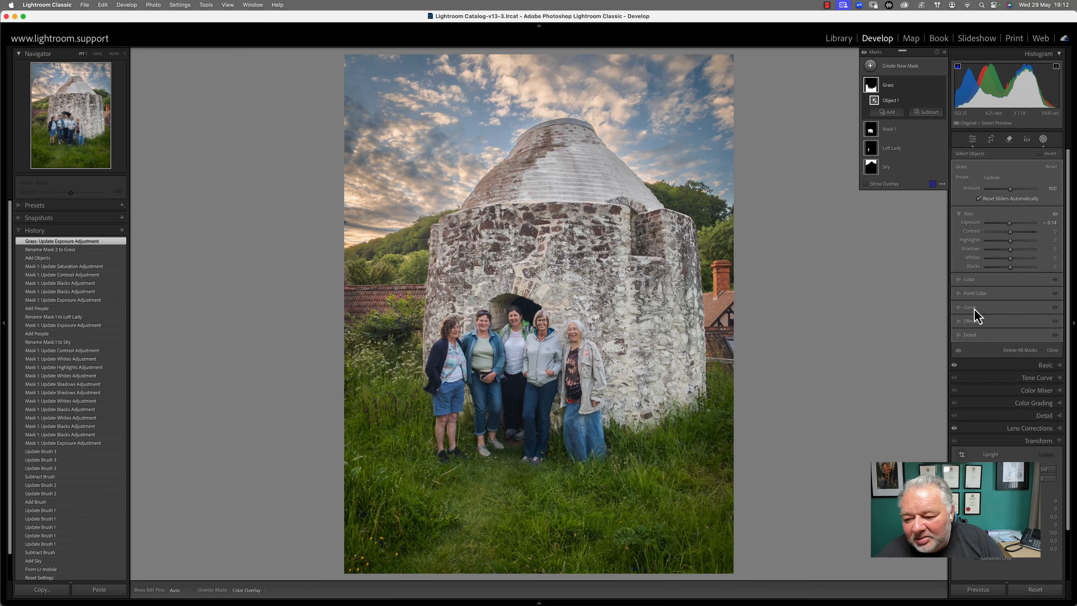
{"action": "left_click", "coordinate": [971, 281]}
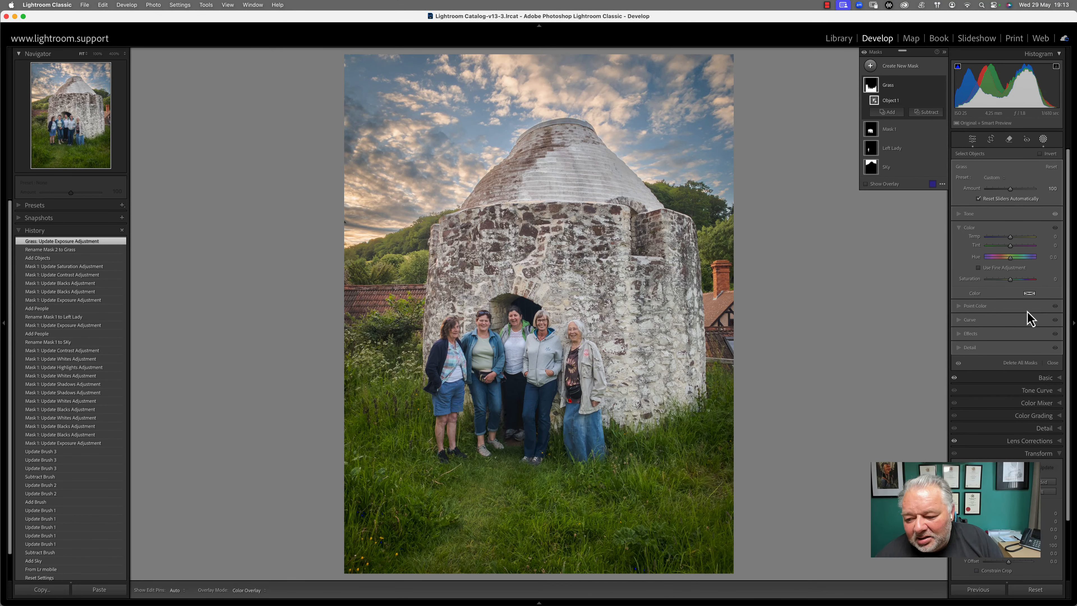
{"action": "left_click_drag", "start_coordinate": [1009, 280], "coordinate": [1005, 281]}
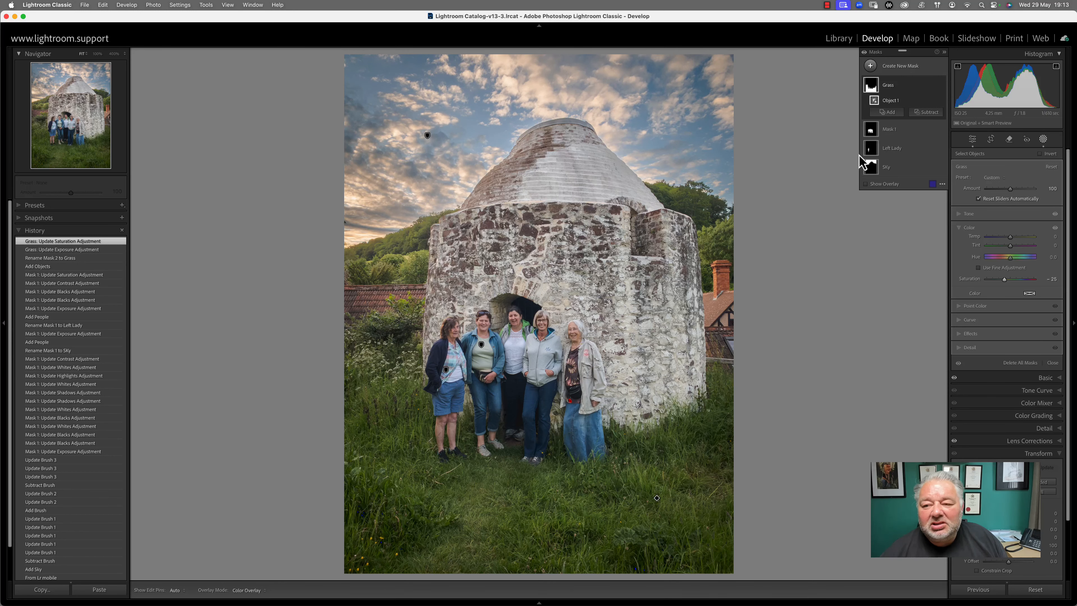
{"action": "left_click", "coordinate": [896, 135]}
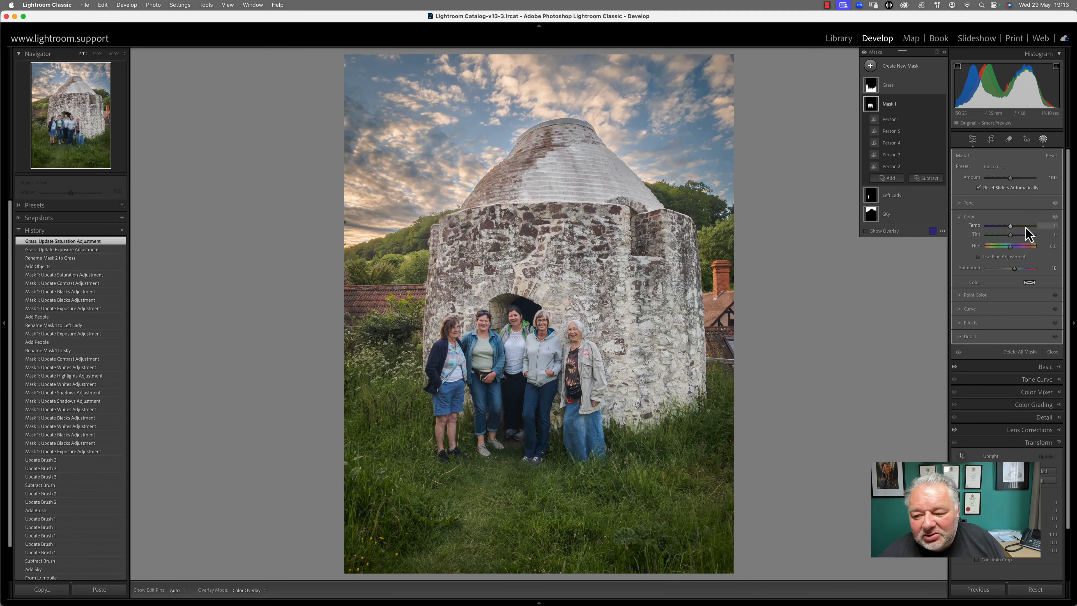
Brighten Mask 1's people to an Exposure of 0.19
{"action": "left_click", "coordinate": [970, 203]}
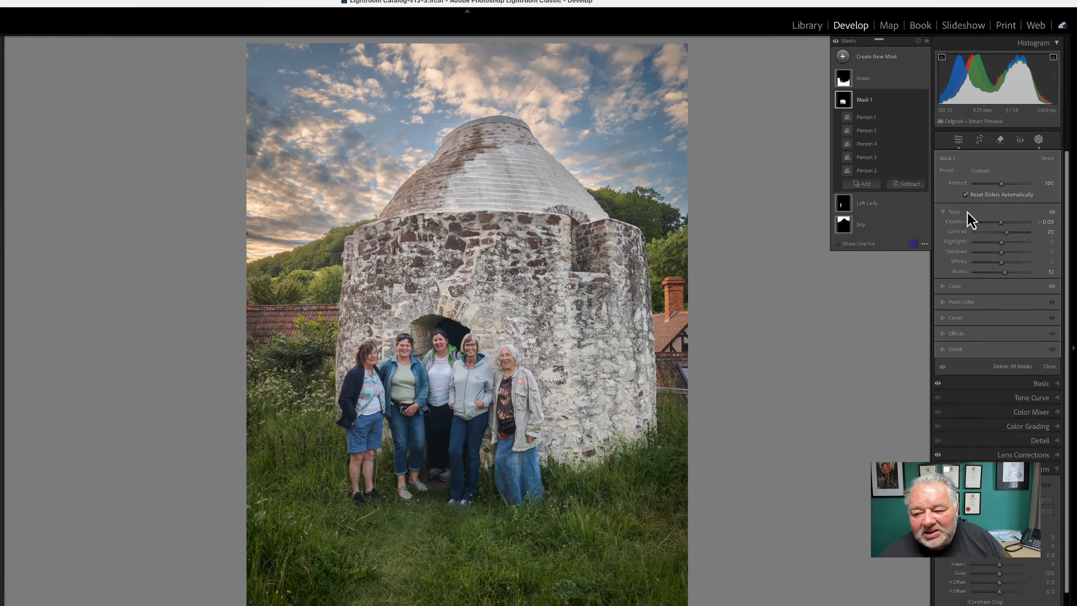
{"action": "left_click_drag", "start_coordinate": [1010, 213], "coordinate": [1013, 211]}
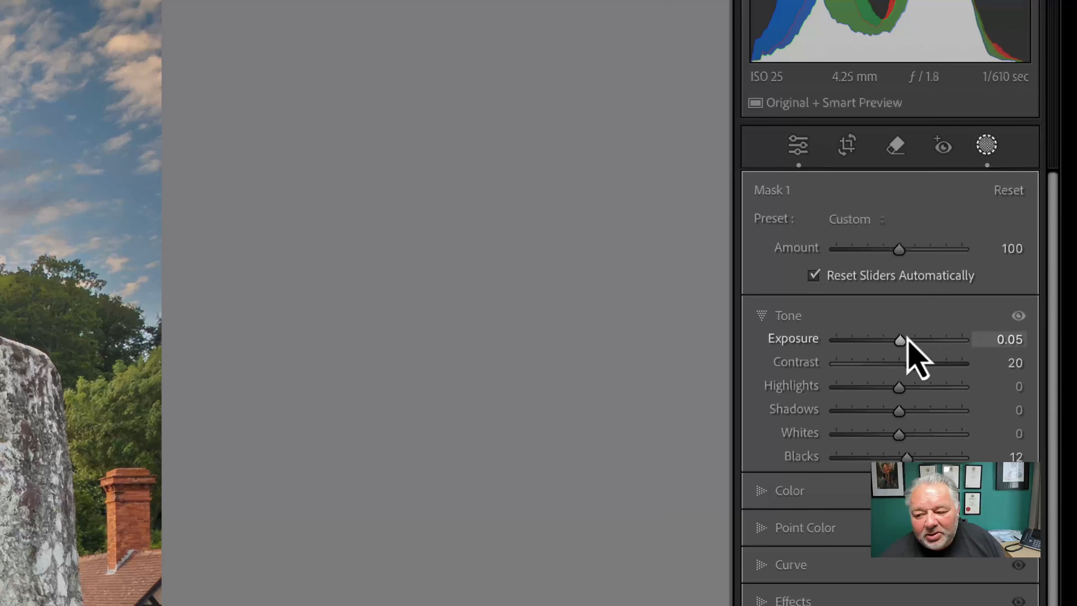
{"action": "left_click_drag", "start_coordinate": [907, 340], "coordinate": [905, 342]}
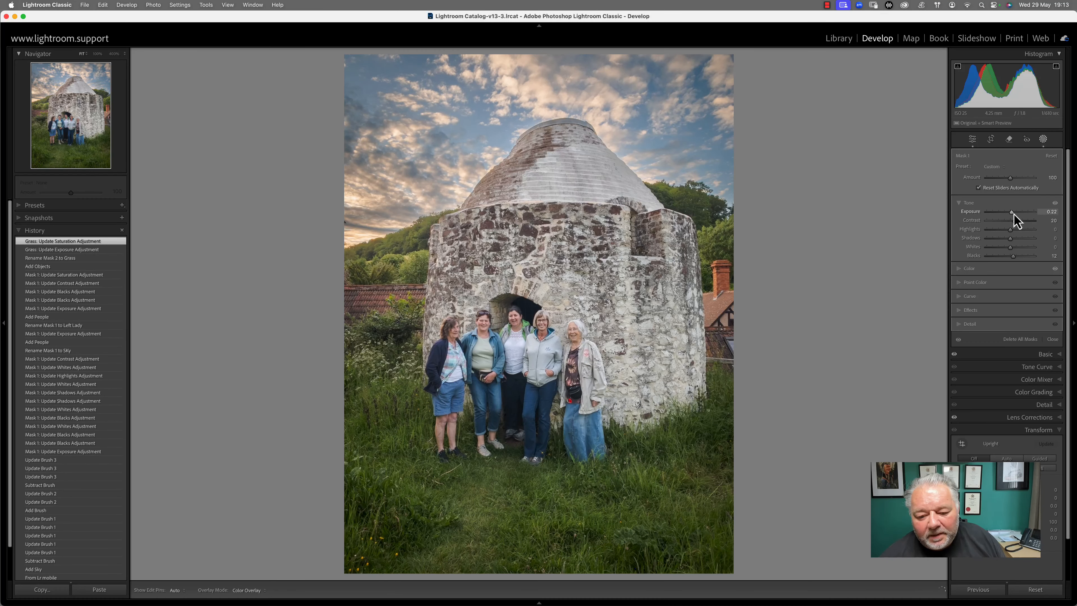
{"action": "left_click_drag", "start_coordinate": [1015, 214], "coordinate": [1002, 226]}
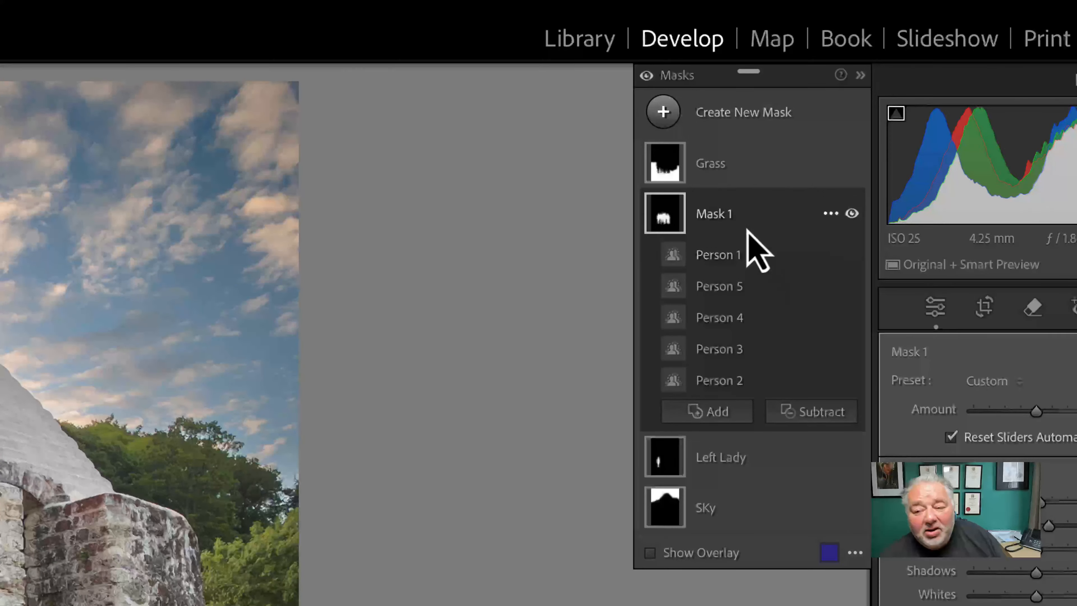
Rename Mask 1 to 'People'
{"action": "left_click", "coordinate": [773, 178]}
{"action": "left_click", "coordinate": [771, 176]}
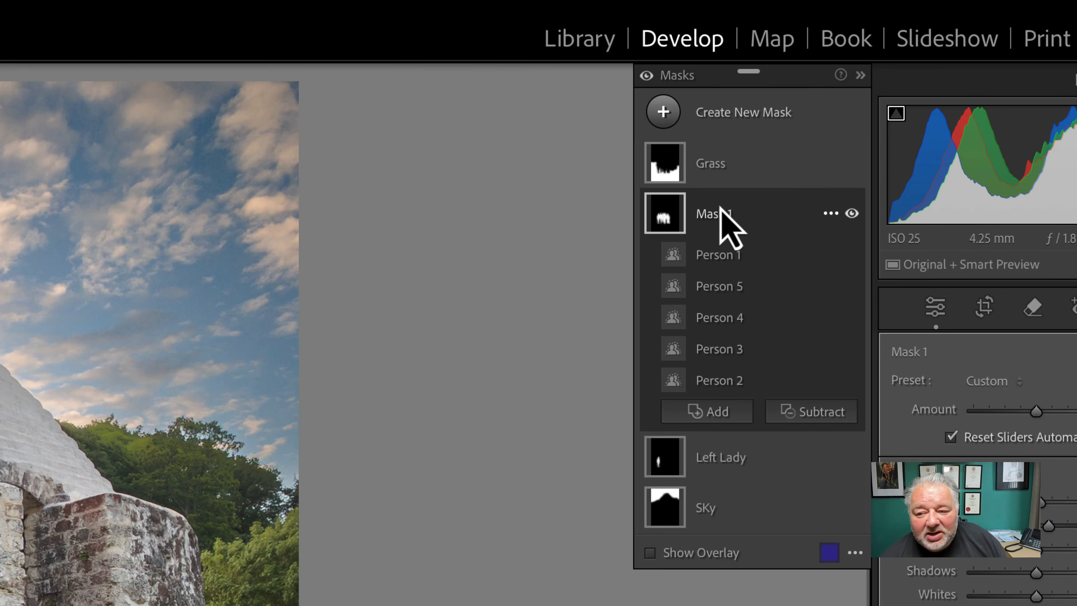
{"action": "double_click", "coordinate": [717, 213]}
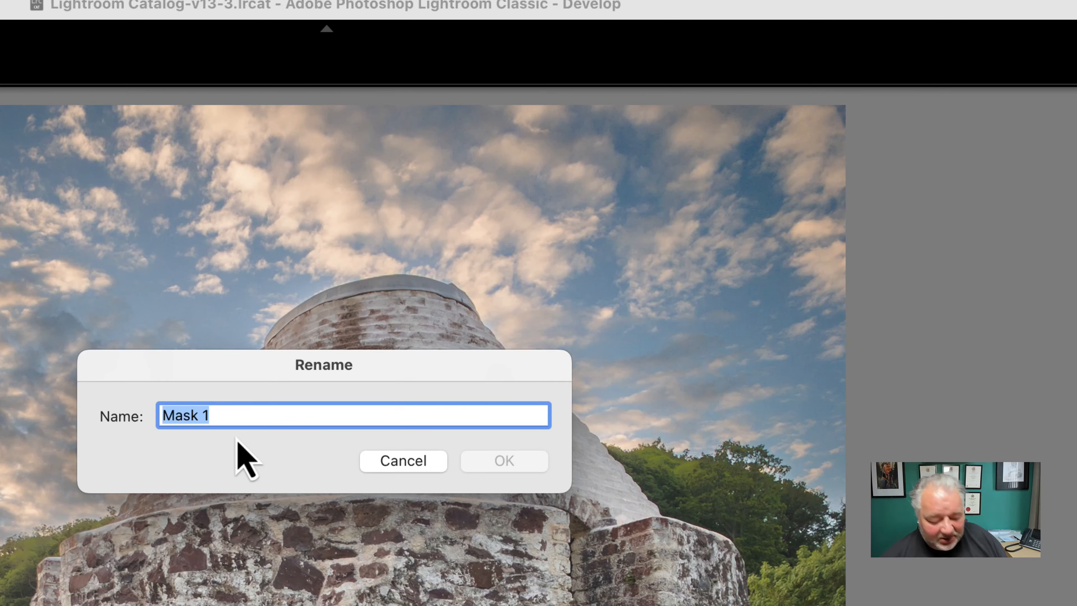
{"action": "type", "text": "People"}
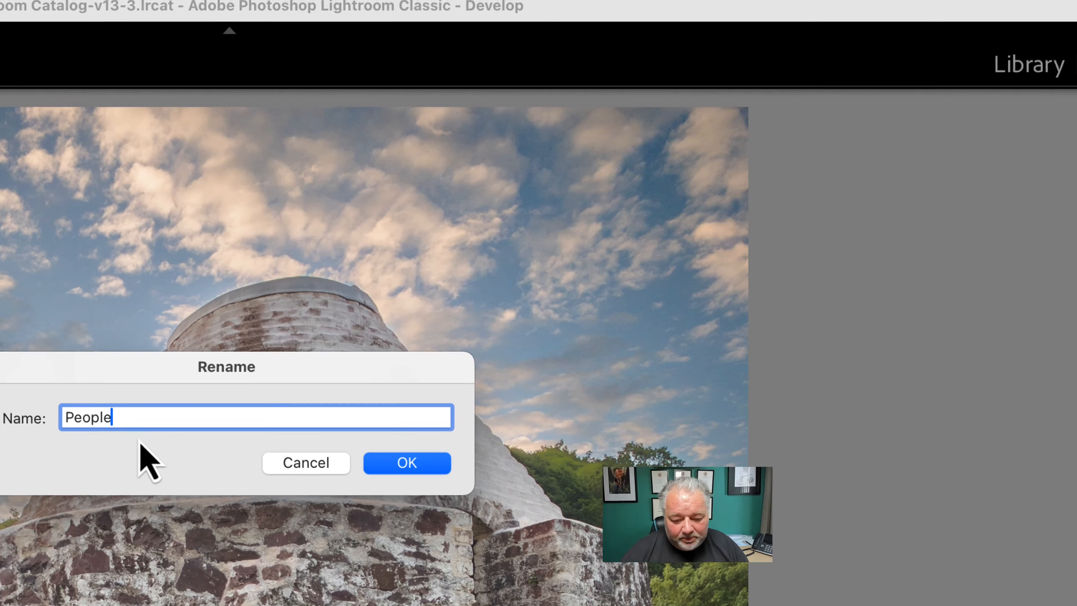
{"action": "key", "text": "Return"}
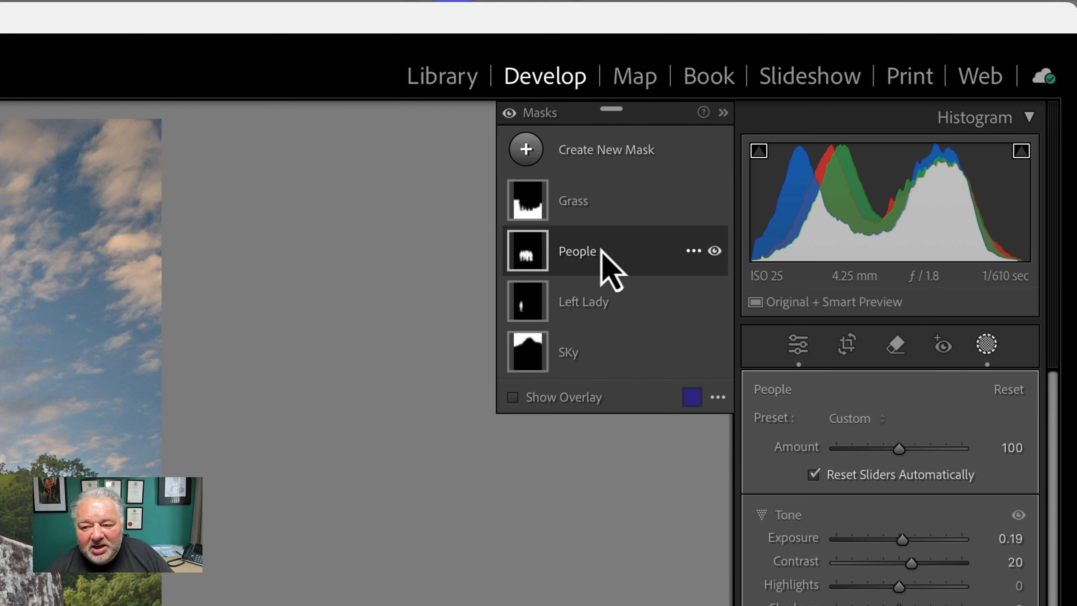
{"action": "left_click", "coordinate": [693, 251]}
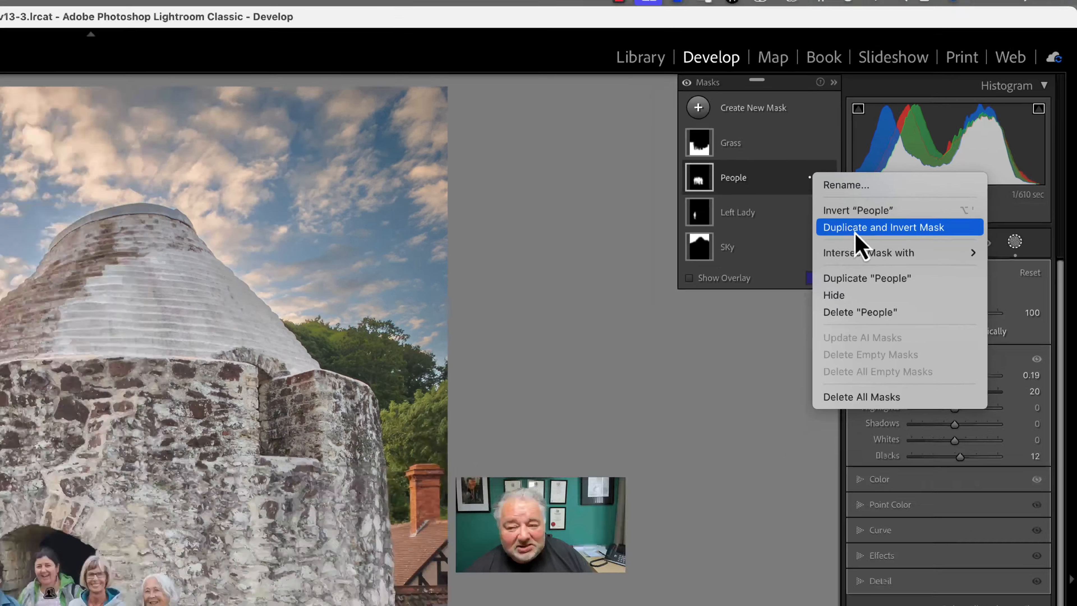
Duplicate and invert the People mask, lowering Exposure and Blacks around the group
{"action": "left_click", "coordinate": [755, 327]}
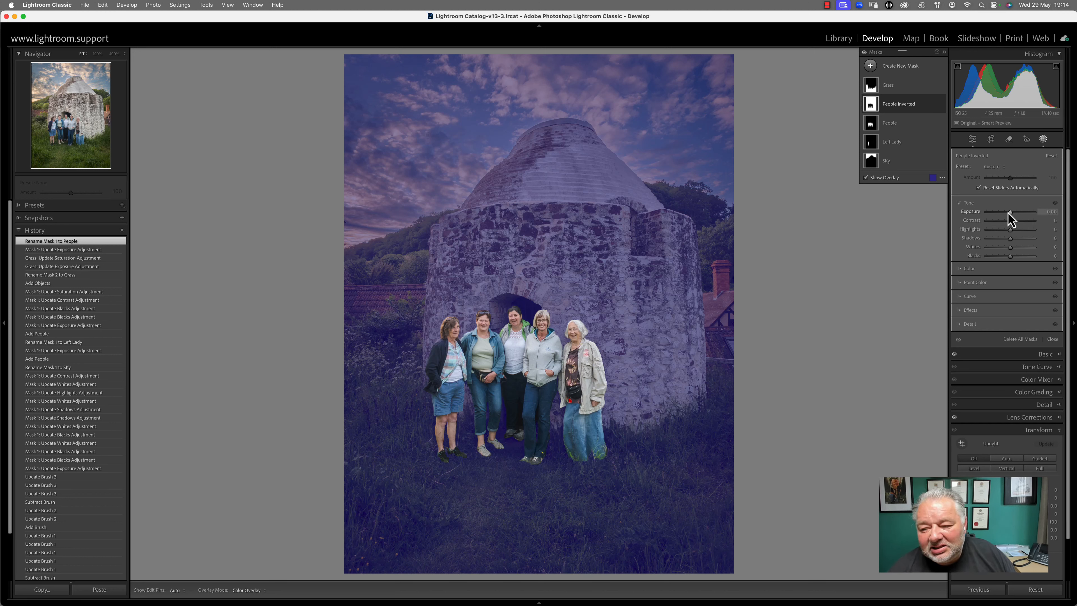
{"action": "left_click_drag", "start_coordinate": [1010, 213], "coordinate": [1009, 217]}
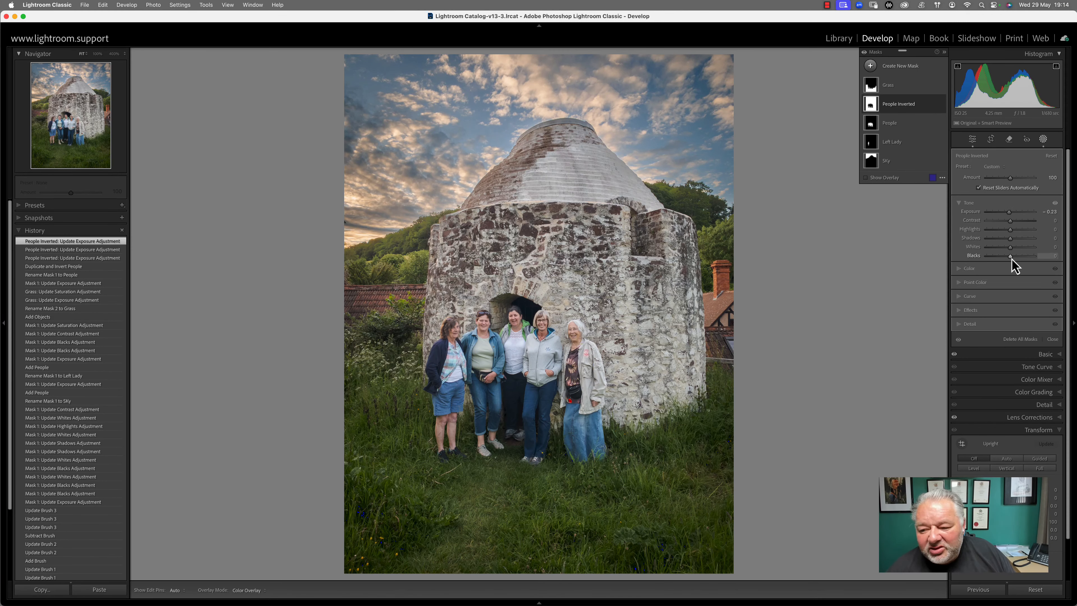
{"action": "left_click_drag", "start_coordinate": [1011, 256], "coordinate": [1009, 257]}
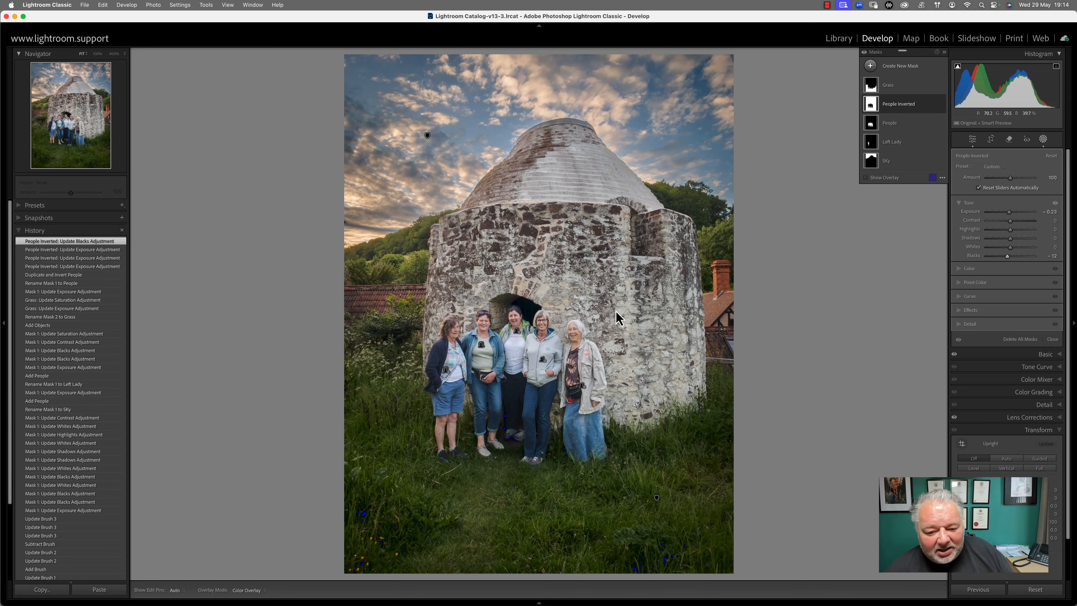
Raise the People mask's Exposure slightly more and close the masking tools
{"action": "left_click", "coordinate": [901, 125]}
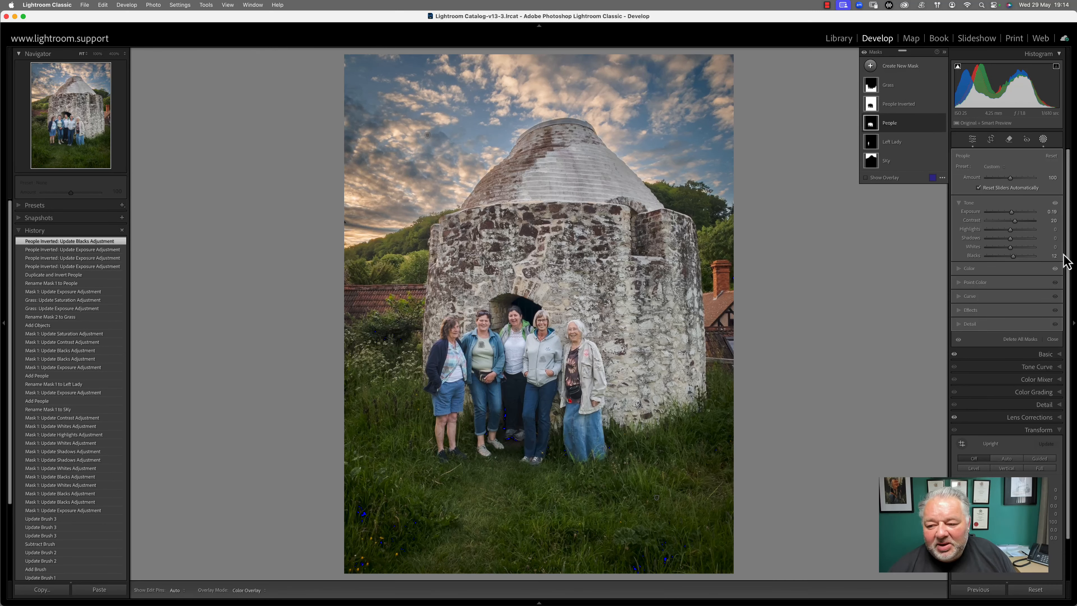
{"action": "left_click_drag", "start_coordinate": [1012, 214], "coordinate": [1010, 219]}
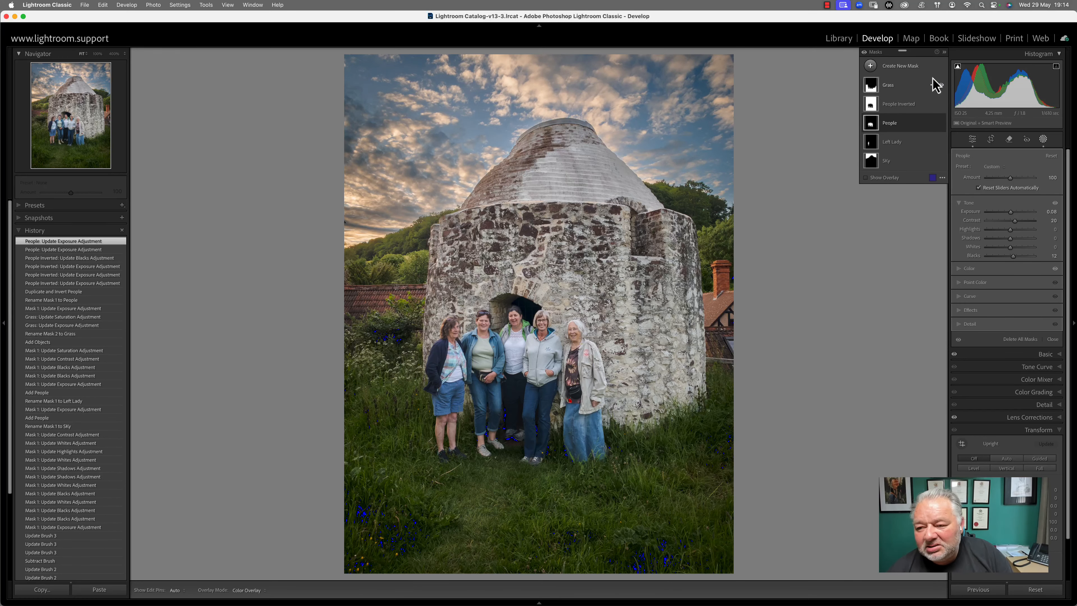
{"action": "left_click", "coordinate": [1054, 340]}
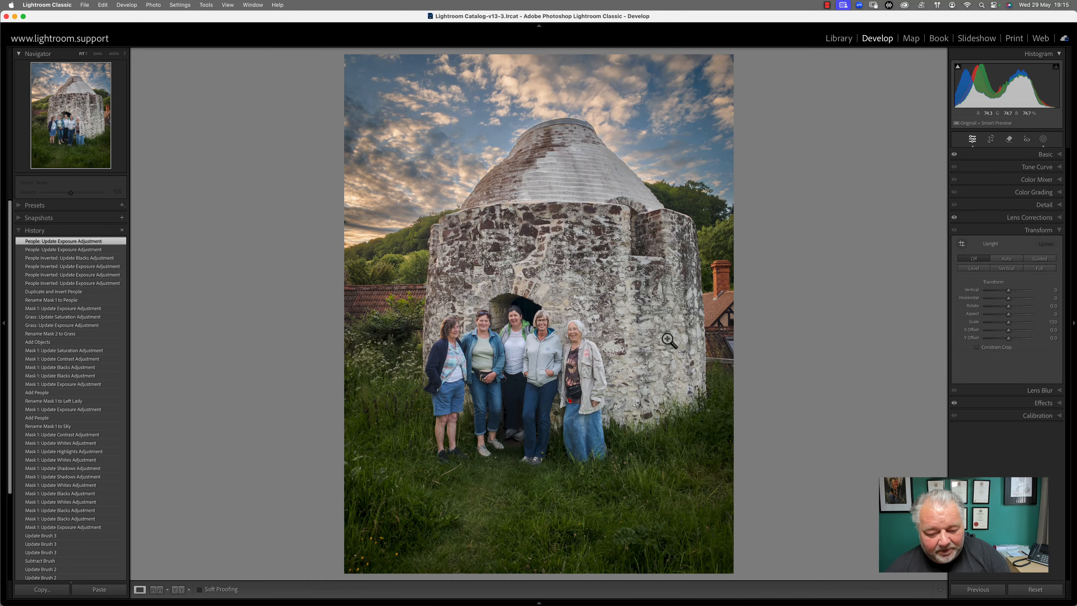
Compare the edited group photo with its original, then return to the Library grid
{"action": "key", "text": "backslash"}
{"action": "key", "text": "backslash"}
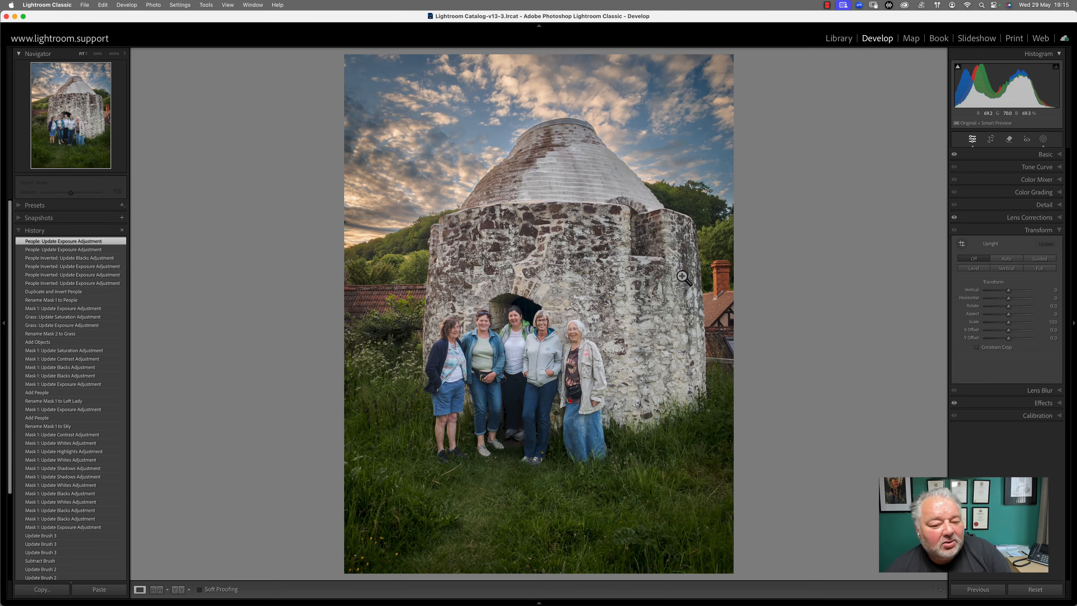
{"action": "key", "text": "backslash"}
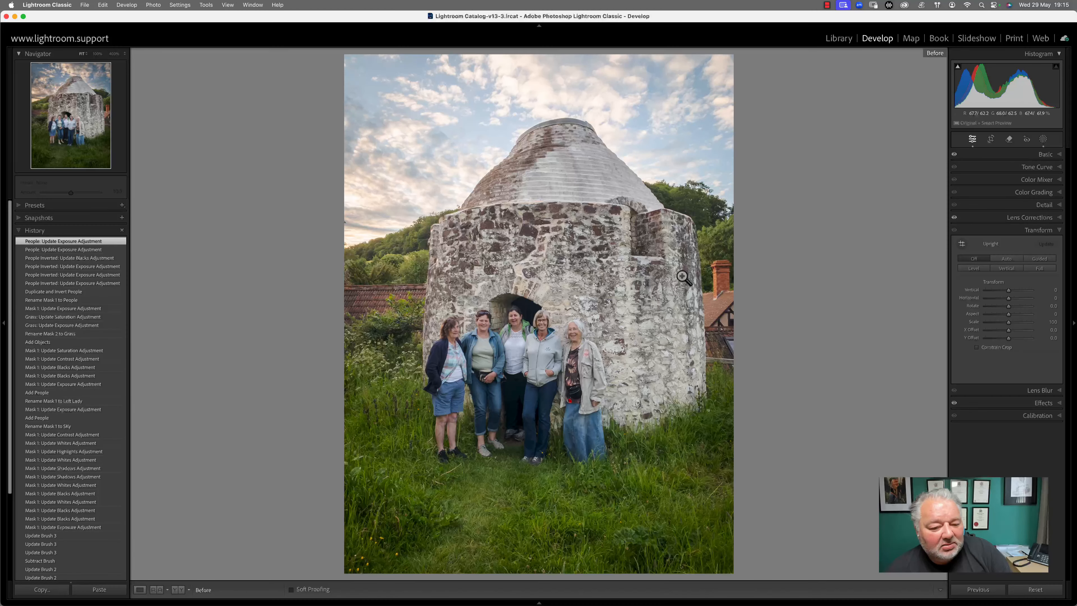
{"action": "key", "text": "backslash"}
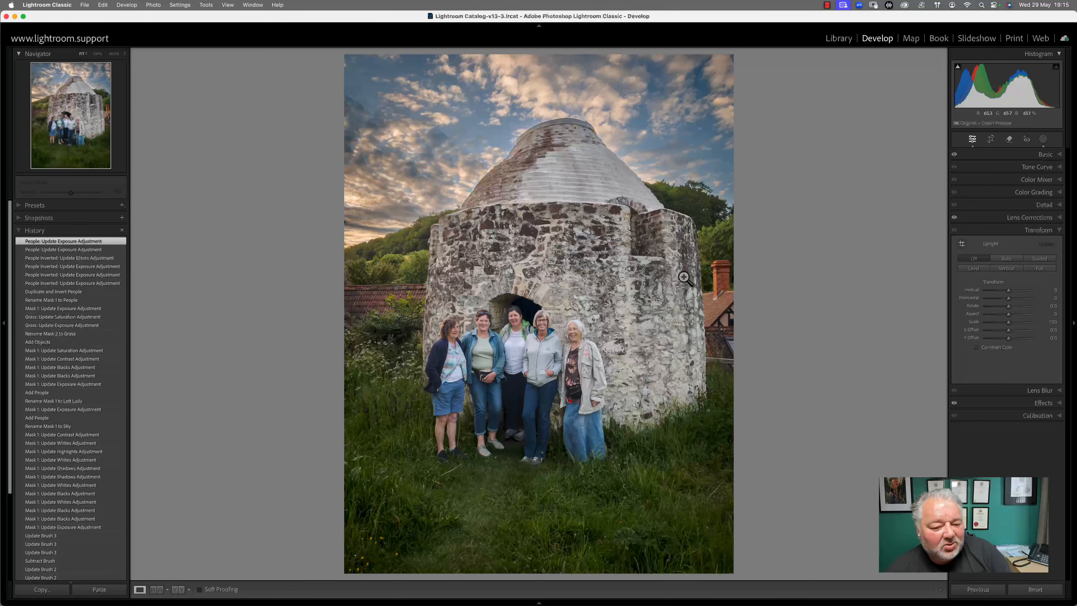
{"action": "key", "text": "backslash"}
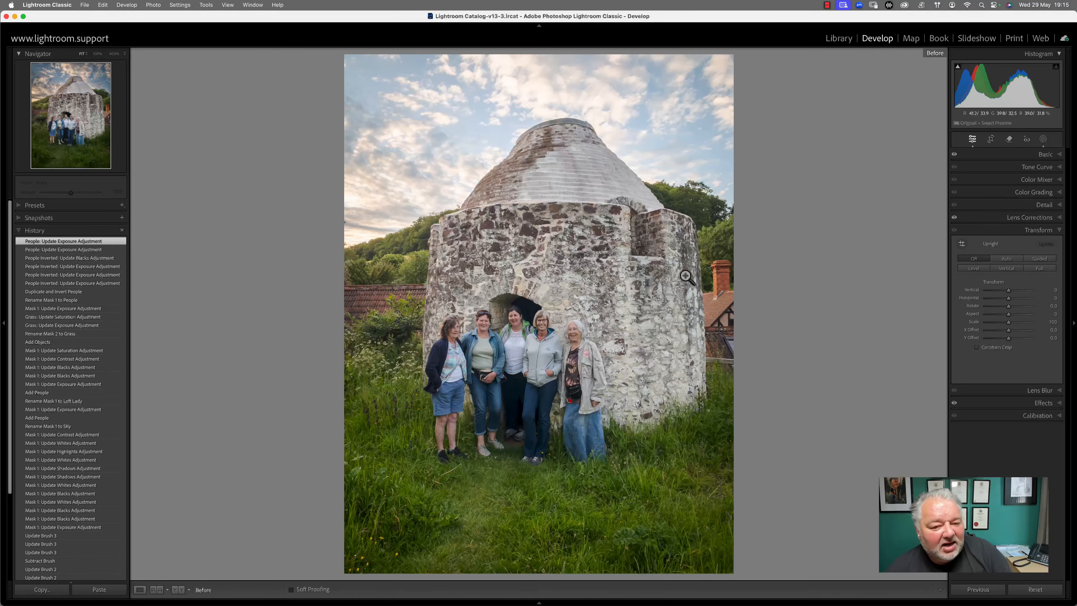
{"action": "key", "text": "backslash"}
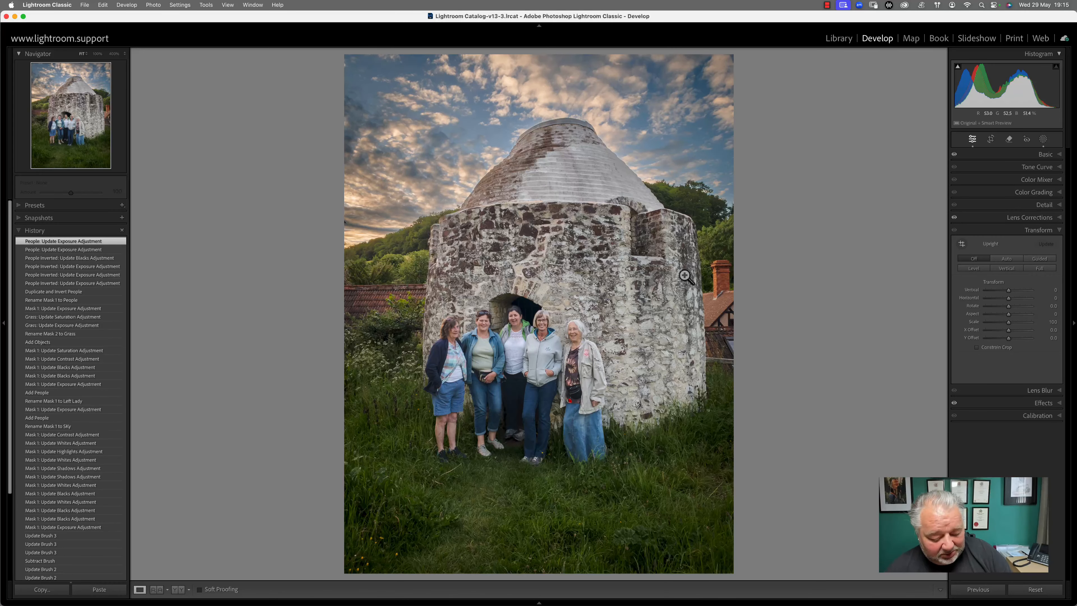
{"action": "key", "text": "g"}
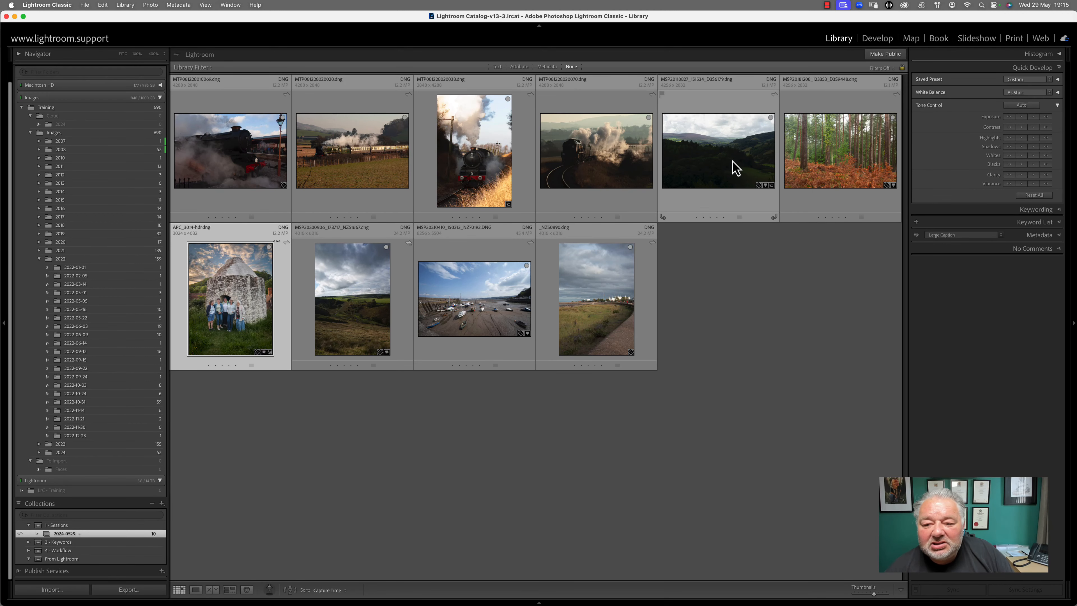
Open MSP20110827_151534_D3S6179.dng in the Develop module
{"action": "double_click", "coordinate": [738, 168]}
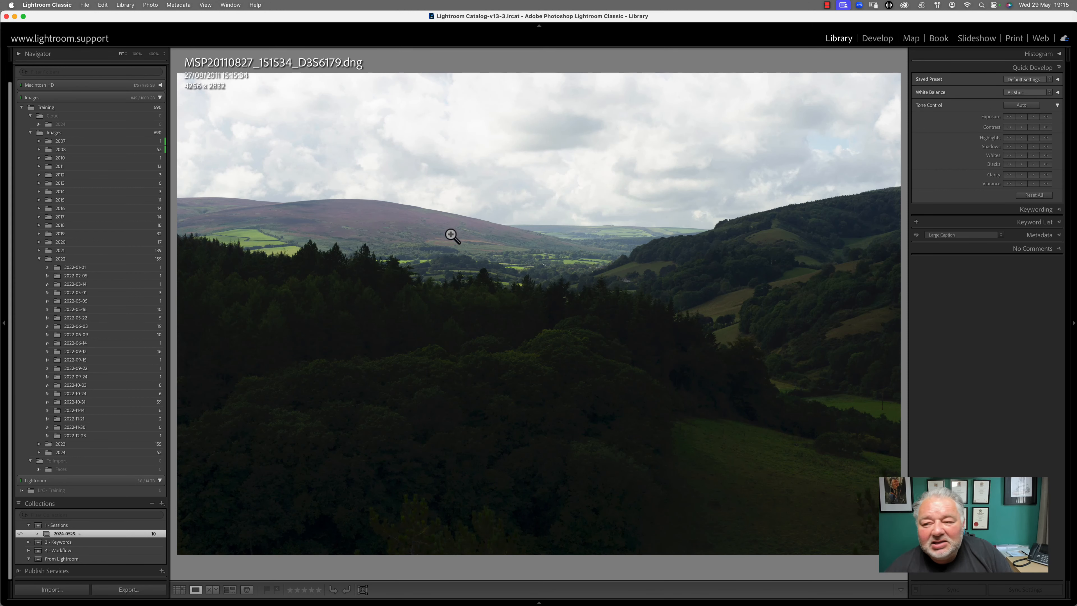
{"action": "key", "text": "d"}
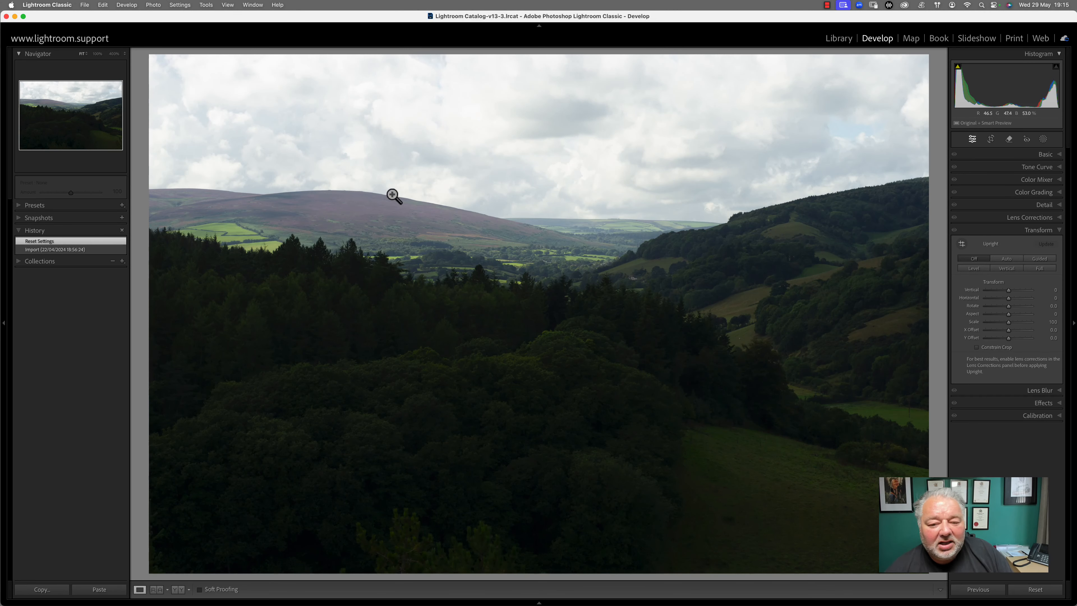
Add a Select Sky mask and darken it to Exposure -0.64
{"action": "left_click", "coordinate": [1044, 140]}
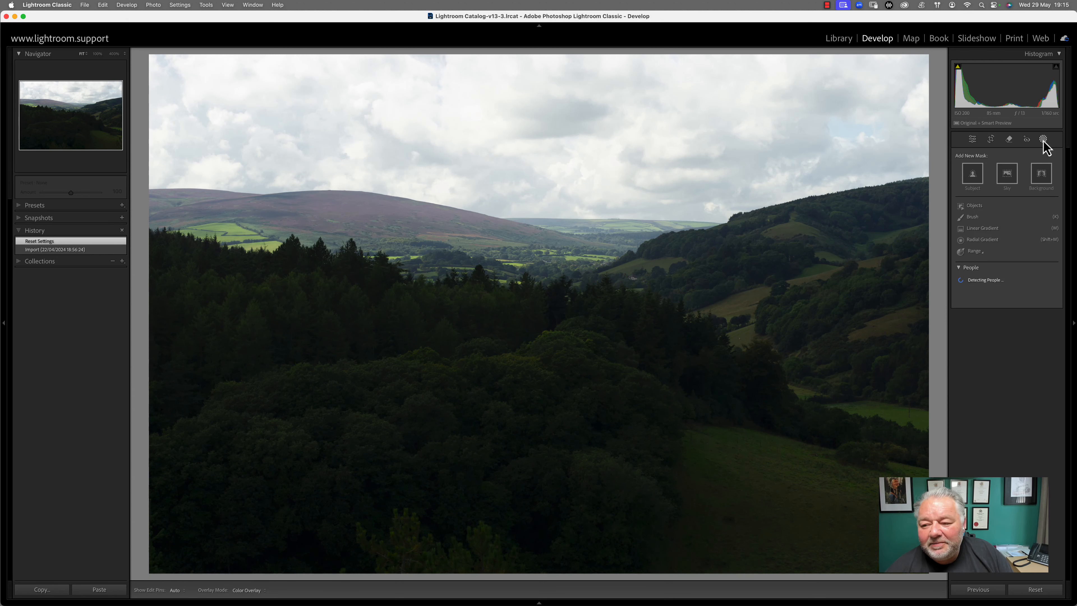
{"action": "left_click", "coordinate": [1008, 181]}
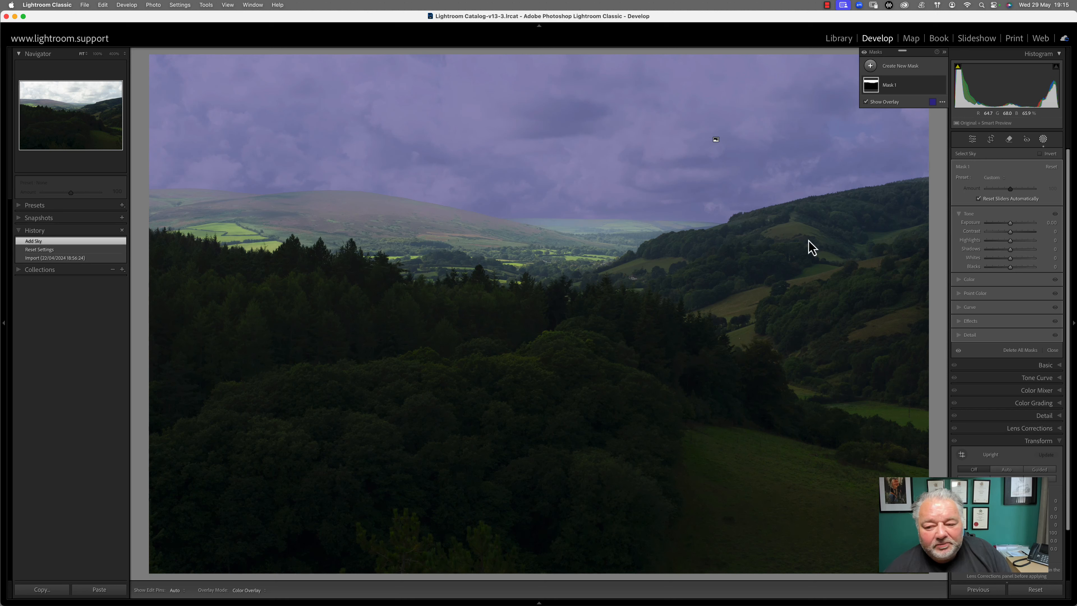
{"action": "mouse_move", "coordinate": [1011, 224]}
{"action": "left_mouse_down"}
{"action": "mouse_move", "coordinate": [1007, 269]}
{"action": "mouse_move", "coordinate": [1013, 235]}
{"action": "left_mouse_up"}
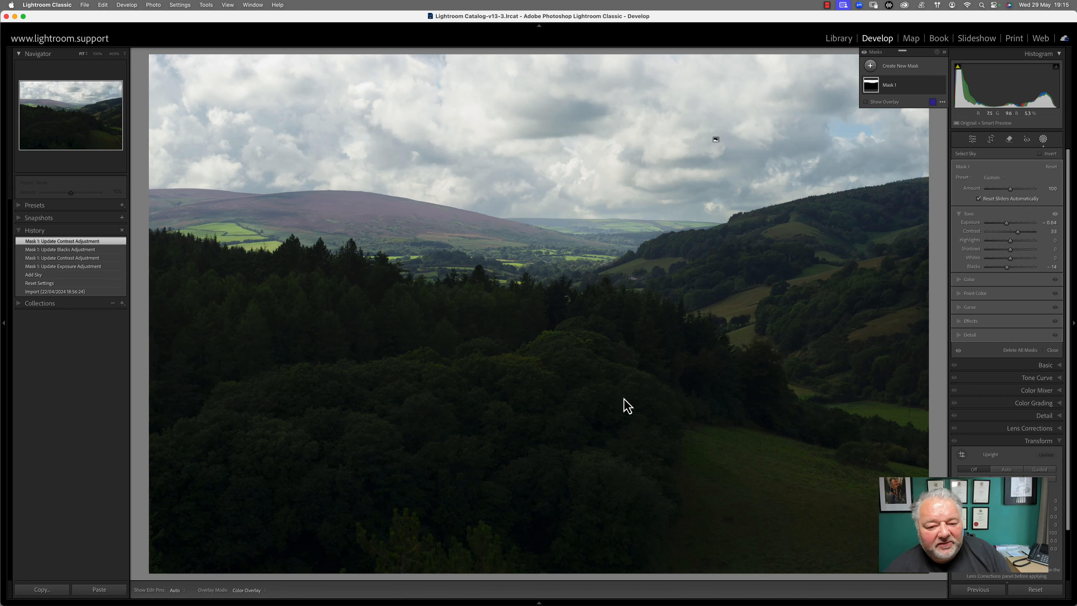
Rename the sky mask to 'Sky'
{"action": "left_click", "coordinate": [872, 66]}
{"action": "left_click", "coordinate": [873, 70]}
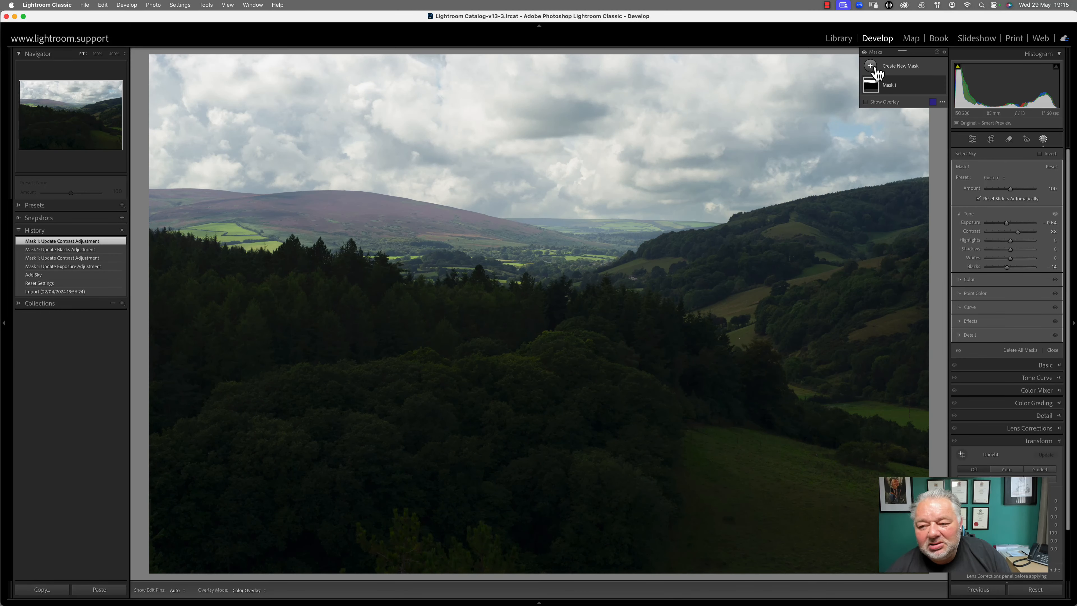
{"action": "double_click", "coordinate": [892, 83]}
{"action": "type", "text": "Sky"}
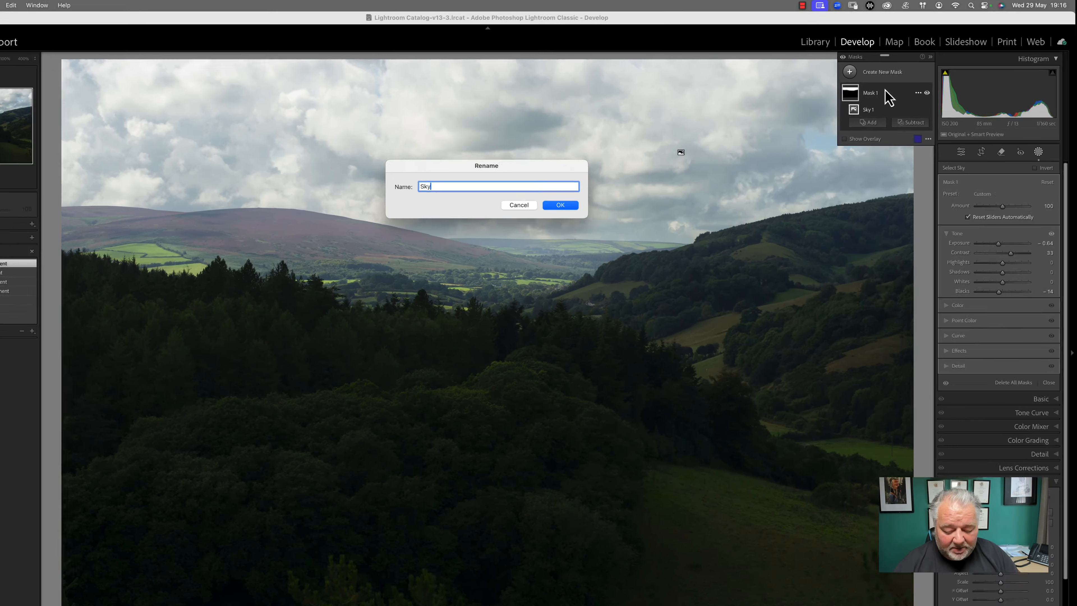
{"action": "key", "text": "Return"}
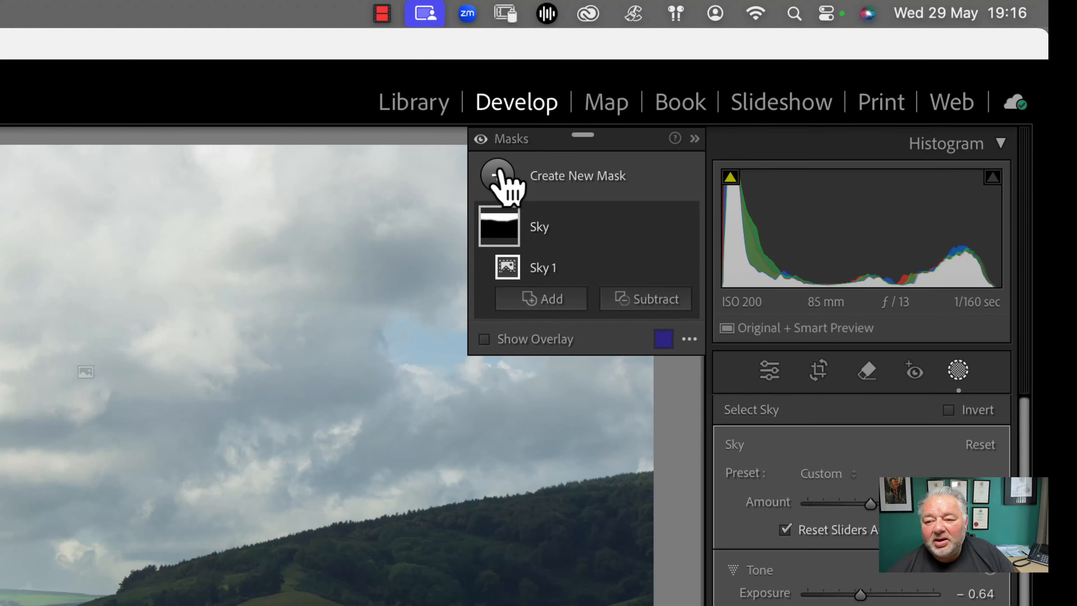
Start a new Objects mask by boxing the tree line
{"action": "left_click", "coordinate": [501, 178]}
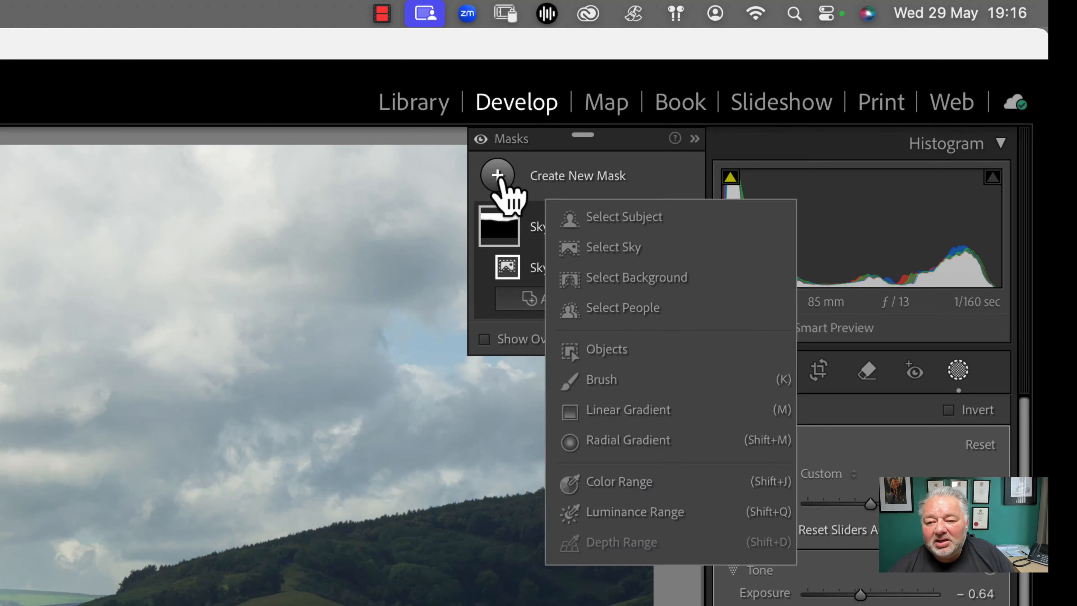
{"action": "left_click", "coordinate": [631, 356]}
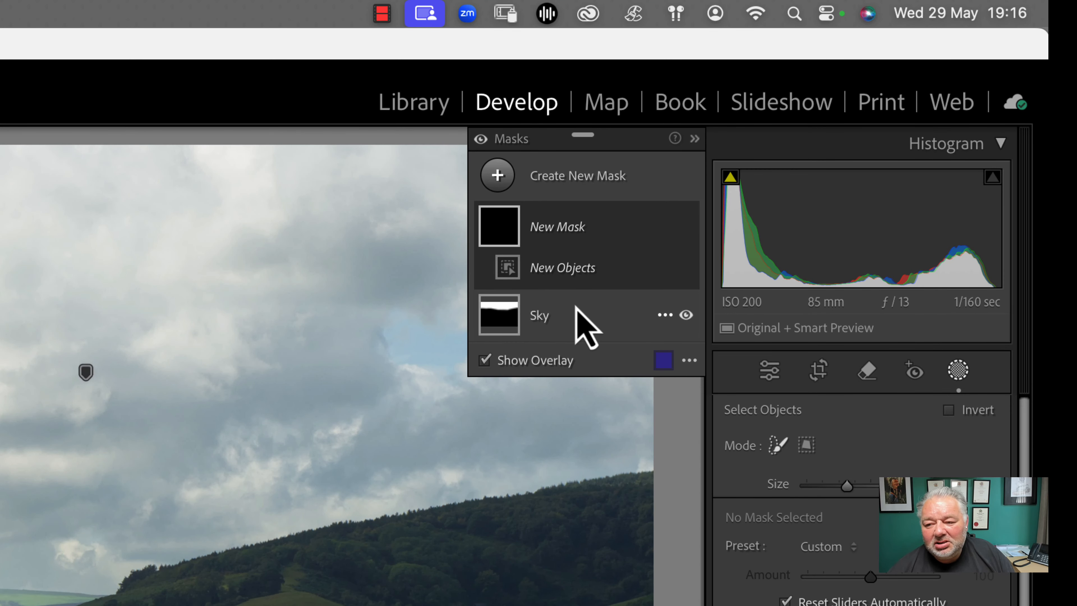
{"action": "left_click", "coordinate": [806, 444]}
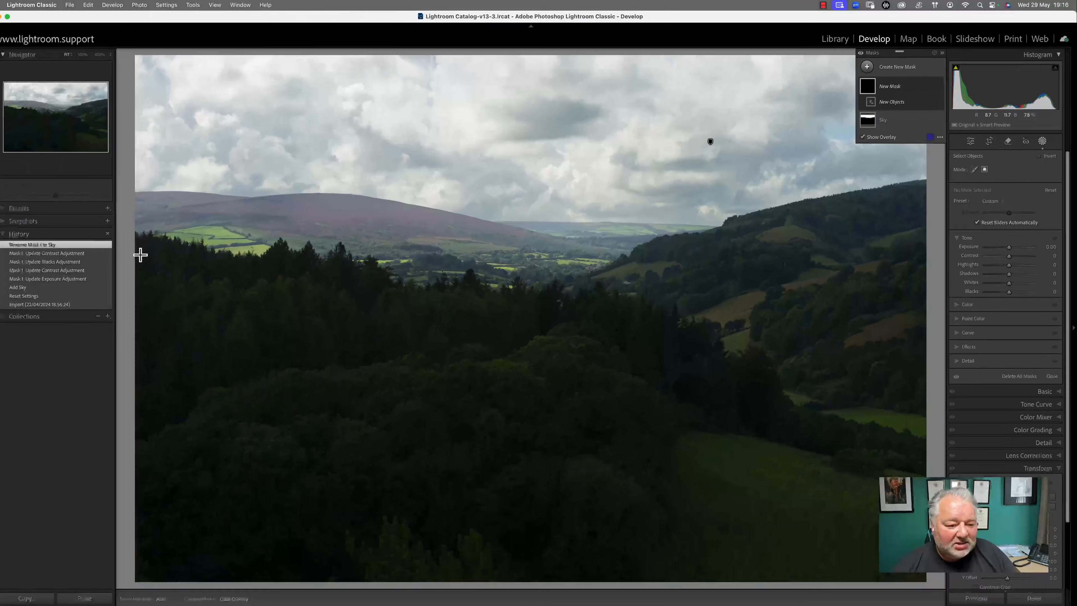
{"action": "left_click_drag", "start_coordinate": [160, 244], "coordinate": [986, 584]}
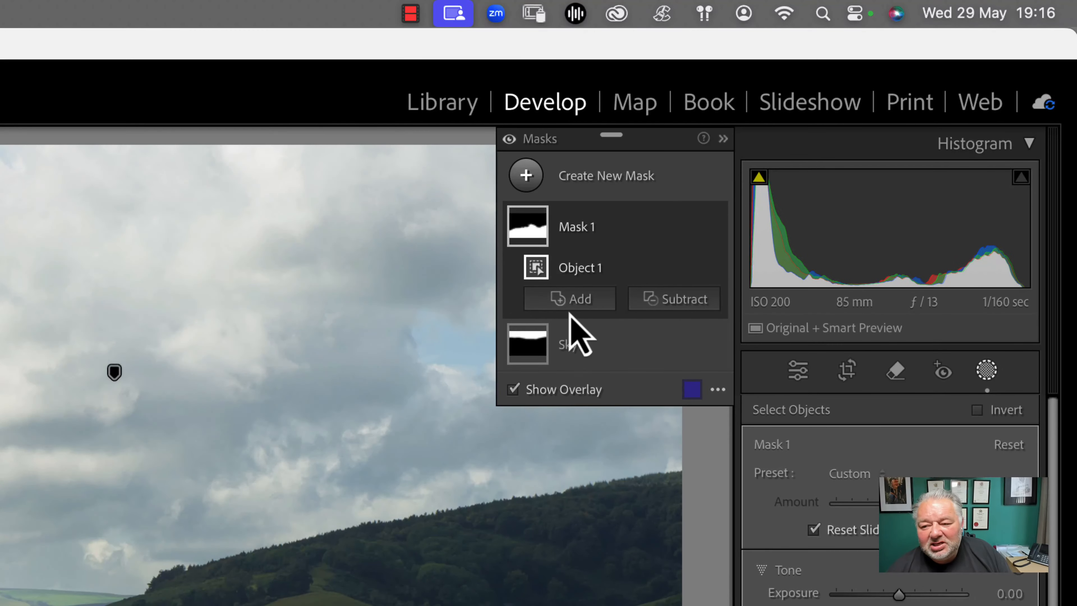
Add the left-hand trees and the hillside to the mask as object selections
{"action": "left_click", "coordinate": [889, 112]}
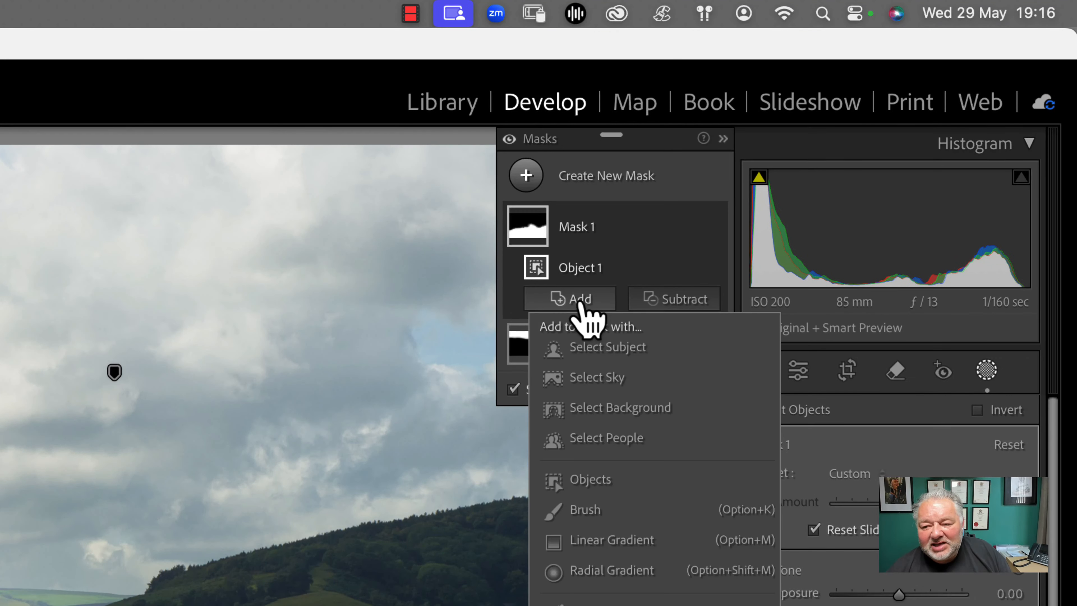
{"action": "left_click", "coordinate": [600, 485]}
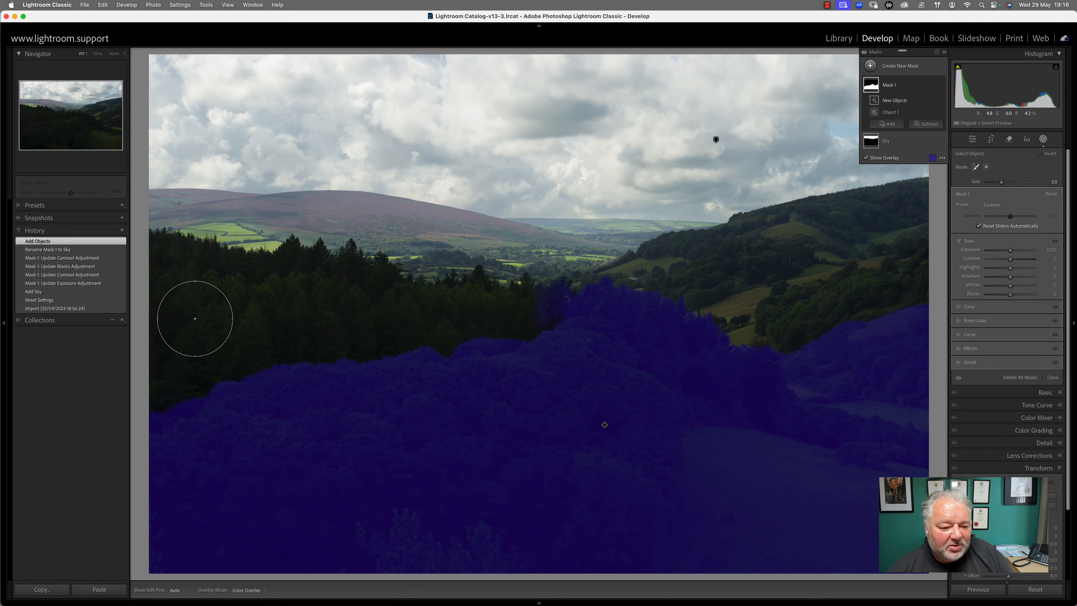
{"action": "mouse_move", "coordinate": [193, 313]}
{"action": "left_mouse_down"}
{"action": "mouse_move", "coordinate": [165, 277]}
{"action": "mouse_move", "coordinate": [174, 355]}
{"action": "mouse_move", "coordinate": [558, 312]}
{"action": "mouse_move", "coordinate": [446, 330]}
{"action": "mouse_move", "coordinate": [331, 287]}
{"action": "mouse_move", "coordinate": [267, 291]}
{"action": "mouse_move", "coordinate": [173, 273]}
{"action": "mouse_move", "coordinate": [169, 282]}
{"action": "mouse_move", "coordinate": [260, 388]}
{"action": "mouse_move", "coordinate": [282, 379]}
{"action": "left_mouse_up"}
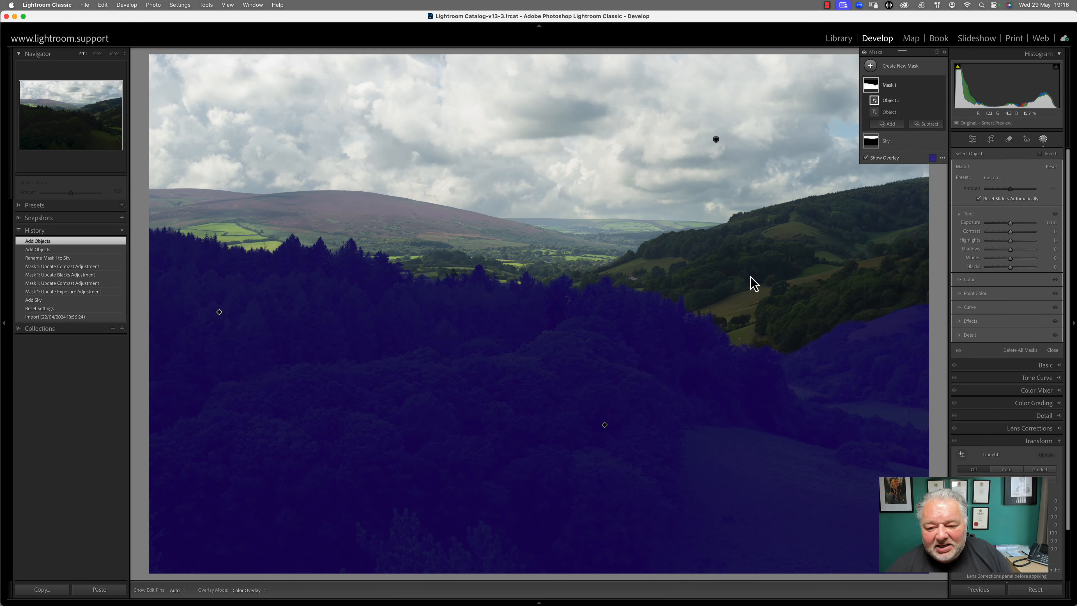
{"action": "left_click", "coordinate": [888, 124]}
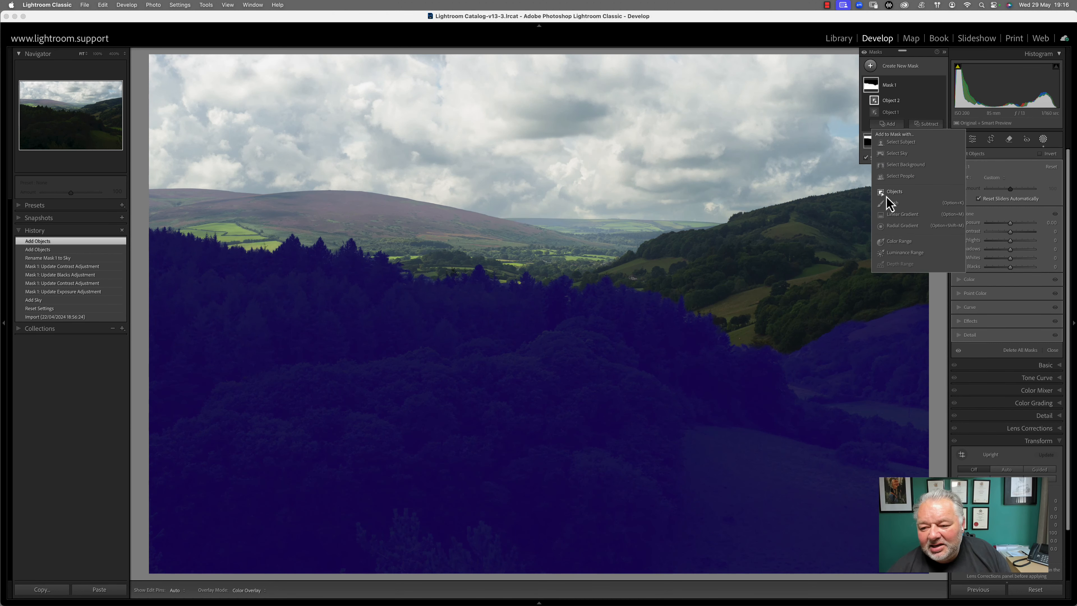
{"action": "left_click", "coordinate": [896, 195]}
{"action": "mouse_move", "coordinate": [690, 276]}
{"action": "left_mouse_down"}
{"action": "mouse_move", "coordinate": [660, 273]}
{"action": "mouse_move", "coordinate": [619, 303]}
{"action": "mouse_move", "coordinate": [708, 283]}
{"action": "mouse_move", "coordinate": [807, 234]}
{"action": "mouse_move", "coordinate": [907, 222]}
{"action": "mouse_move", "coordinate": [867, 272]}
{"action": "mouse_move", "coordinate": [778, 323]}
{"action": "mouse_move", "coordinate": [845, 321]}
{"action": "mouse_move", "coordinate": [918, 258]}
{"action": "mouse_move", "coordinate": [924, 216]}
{"action": "mouse_move", "coordinate": [775, 247]}
{"action": "left_mouse_up"}
{"action": "mouse_move", "coordinate": [687, 266]}
{"action": "left_mouse_down"}
{"action": "mouse_move", "coordinate": [676, 286]}
{"action": "mouse_move", "coordinate": [713, 331]}
{"action": "left_mouse_up"}
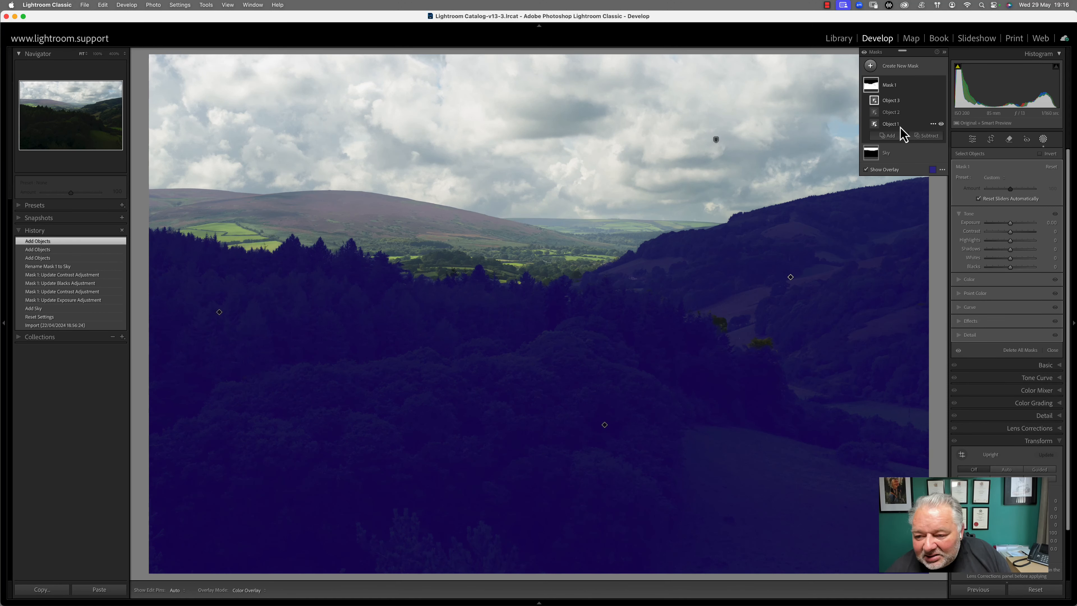
Add the dark right-hand hillside as a fourth object and hide the mask overlay
{"action": "left_click", "coordinate": [889, 135]}
{"action": "left_click", "coordinate": [896, 204]}
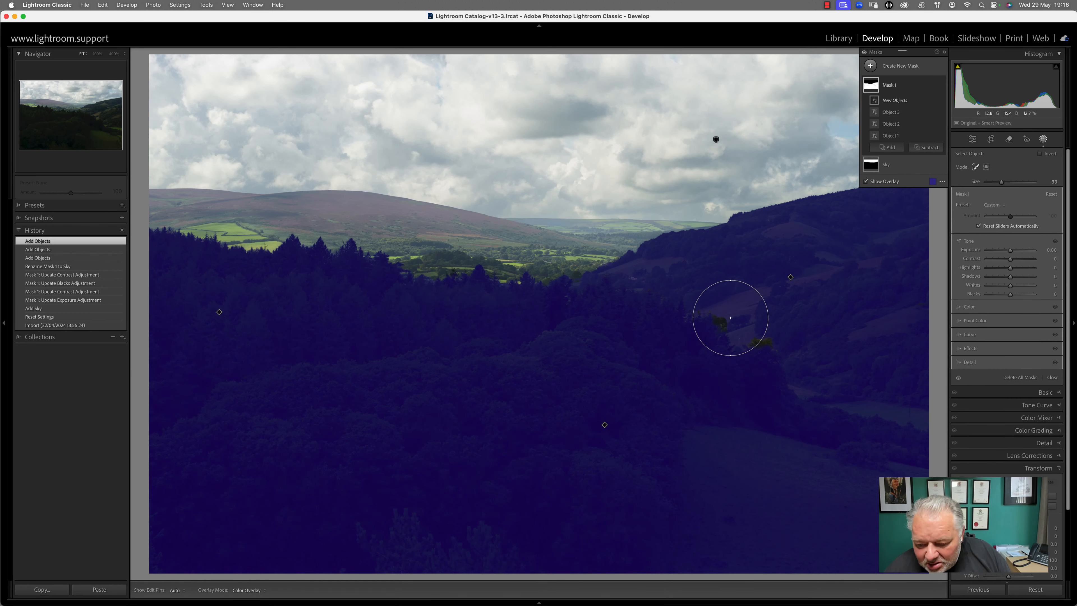
{"action": "mouse_move", "coordinate": [734, 313]}
{"action": "left_mouse_down"}
{"action": "mouse_move", "coordinate": [763, 348]}
{"action": "mouse_move", "coordinate": [797, 356]}
{"action": "left_mouse_up"}
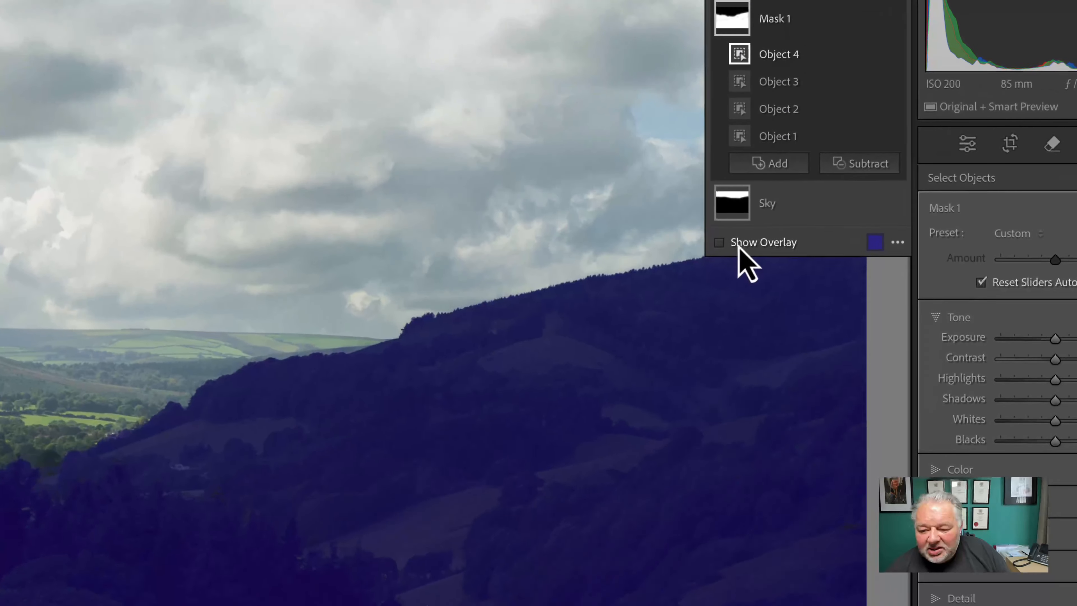
{"action": "left_click", "coordinate": [867, 181]}
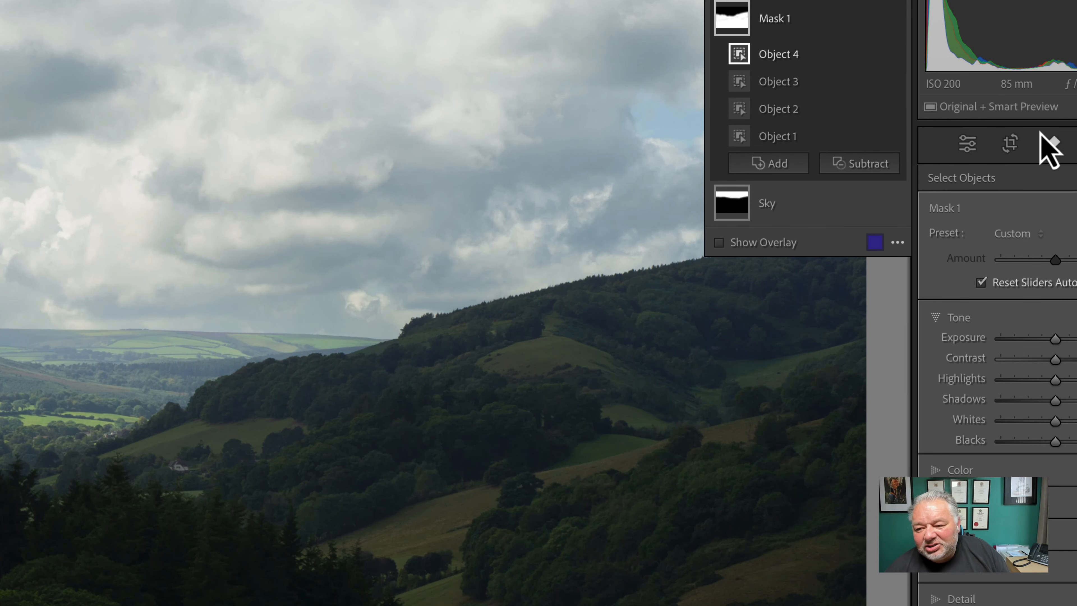
{"action": "left_click", "coordinate": [738, 39]}
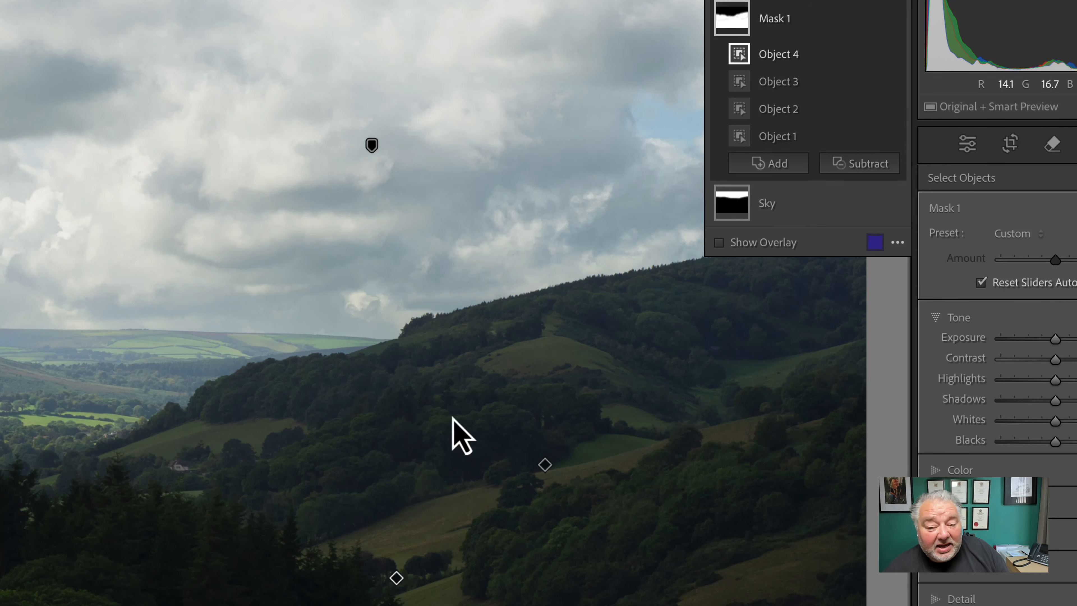
Rename the object mask to 'Forground'
{"action": "double_click", "coordinate": [775, 19]}
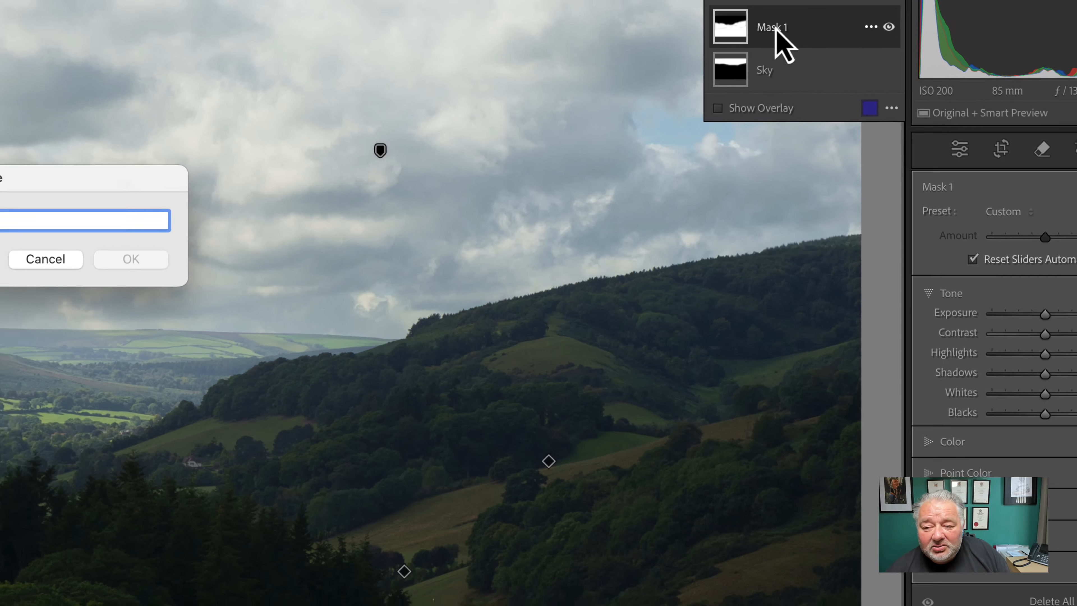
{"action": "type", "text": "Forground"}
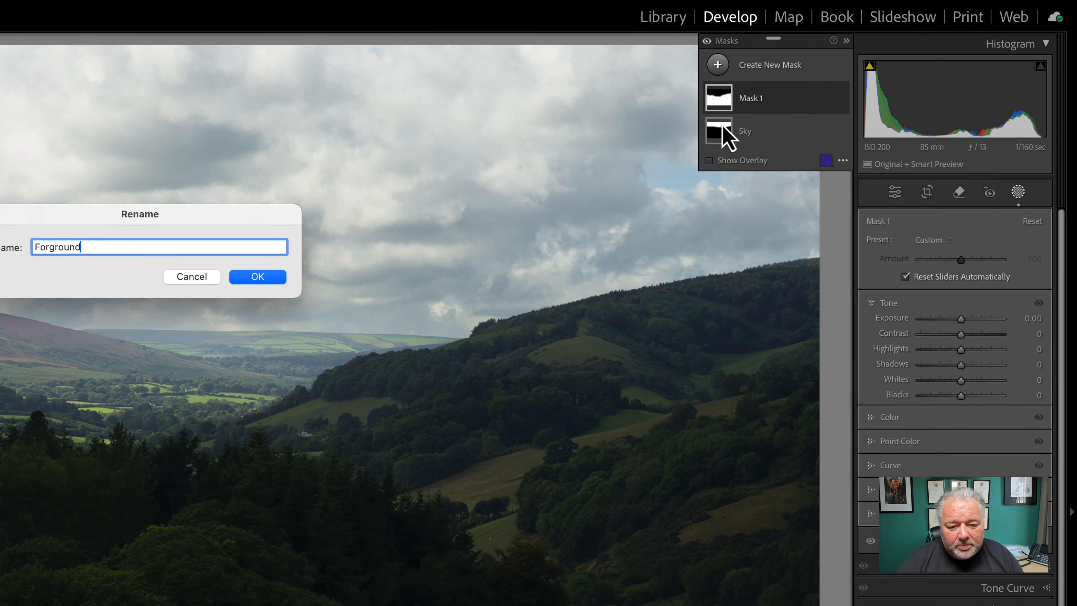
{"action": "key", "text": "Return"}
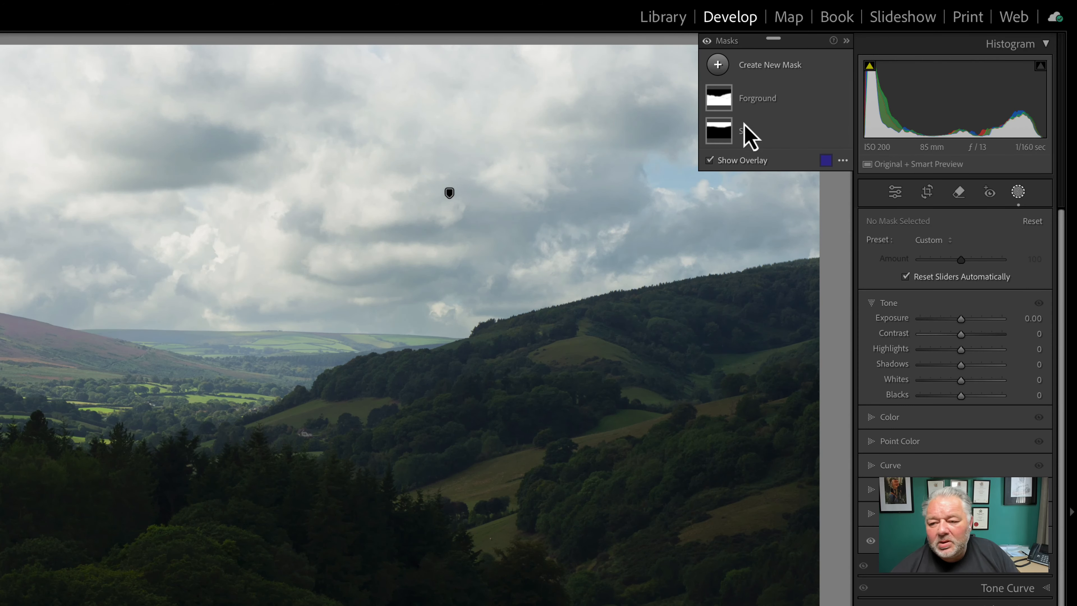
Intersect the Forground mask with a Luminance Range
{"action": "left_click", "coordinate": [770, 104]}
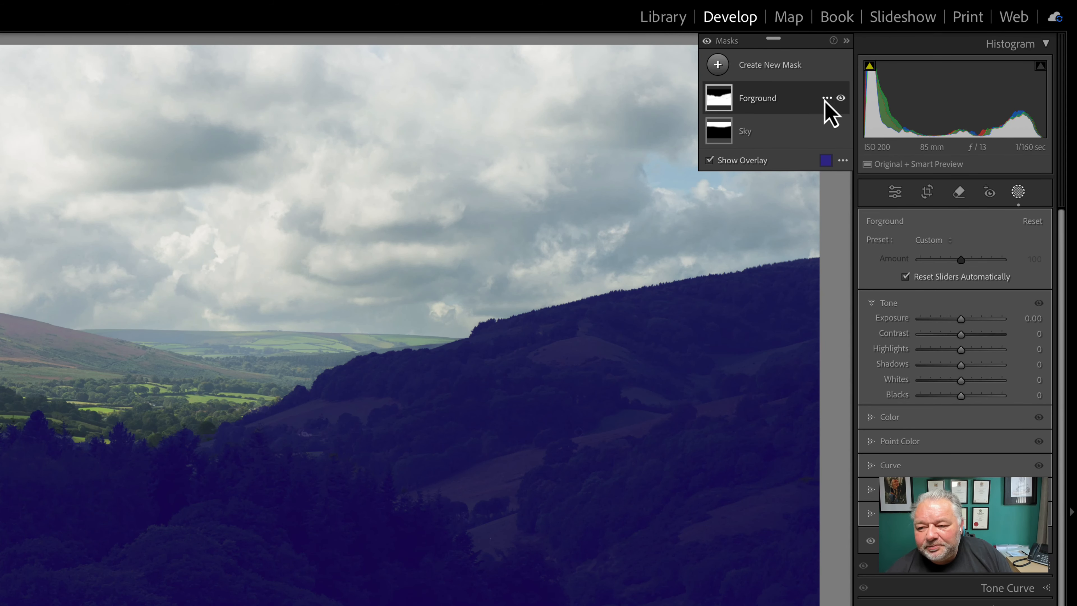
{"action": "left_click", "coordinate": [827, 98]}
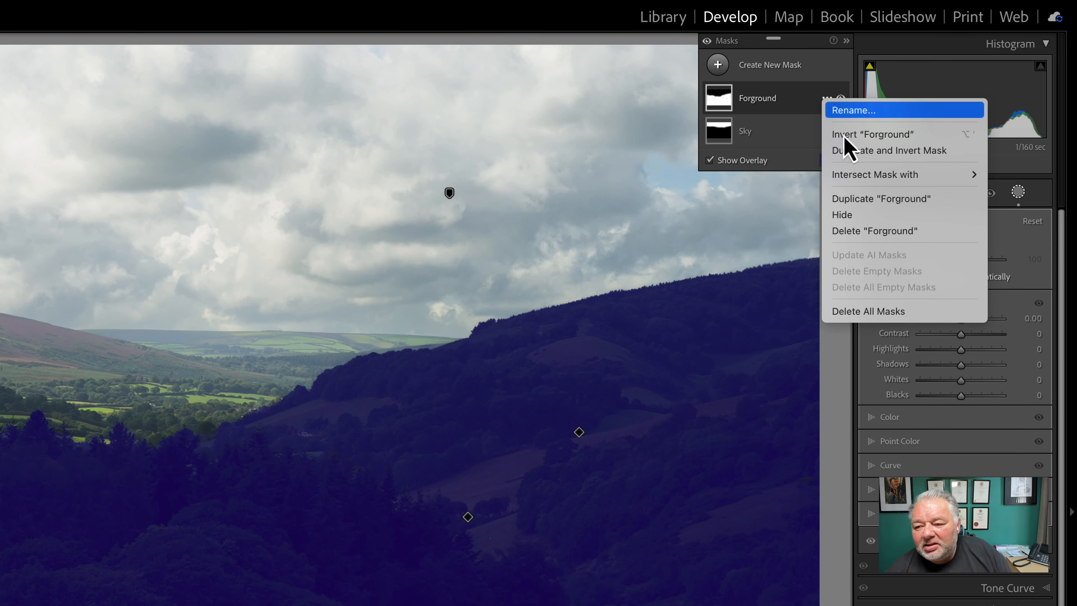
{"action": "mouse_move", "coordinate": [890, 179]}
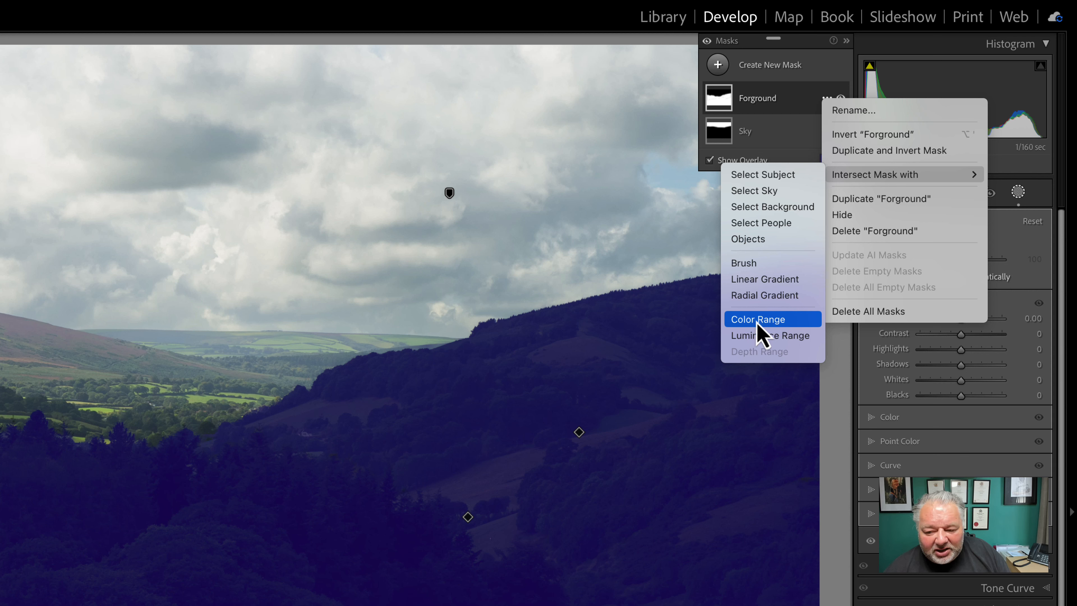
{"action": "left_click", "coordinate": [749, 342]}
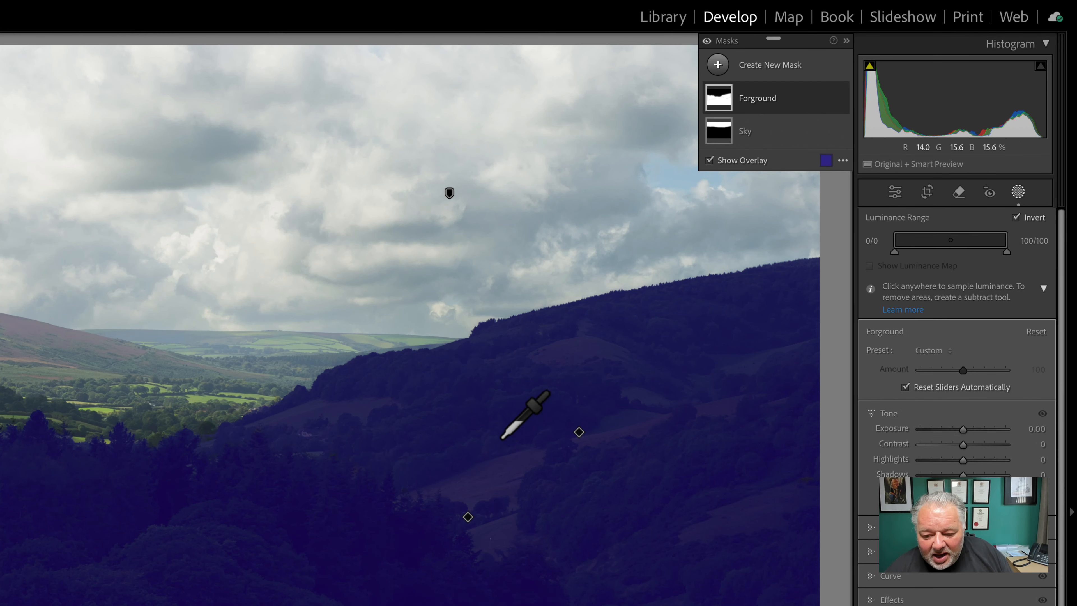
Sample the hillside tones for the range, then set Exposure 0.74 and Shadows 12
{"action": "left_click", "coordinate": [487, 444]}
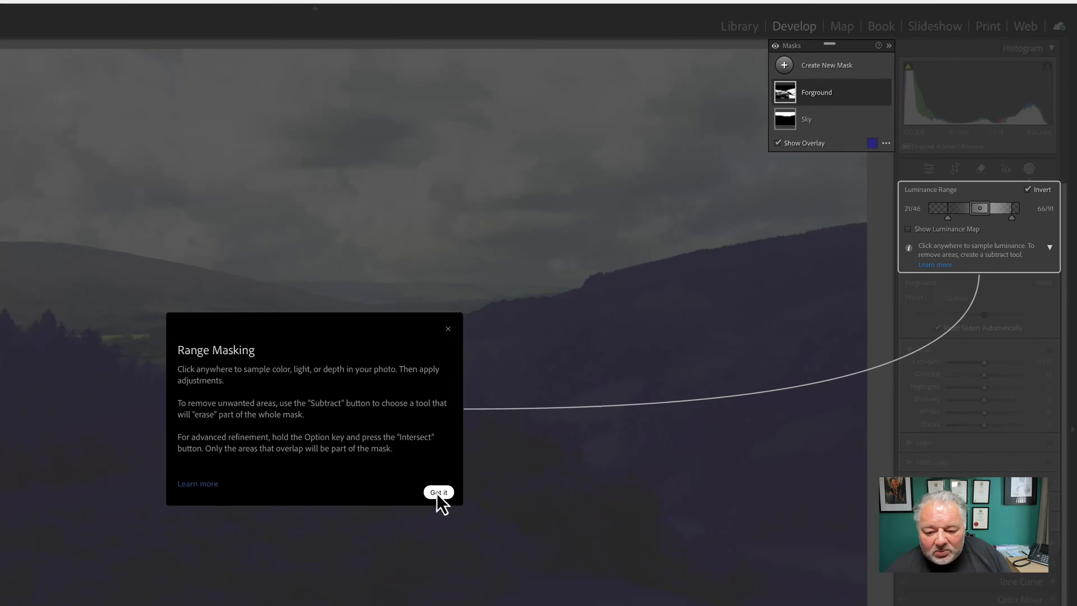
{"action": "left_click", "coordinate": [439, 492]}
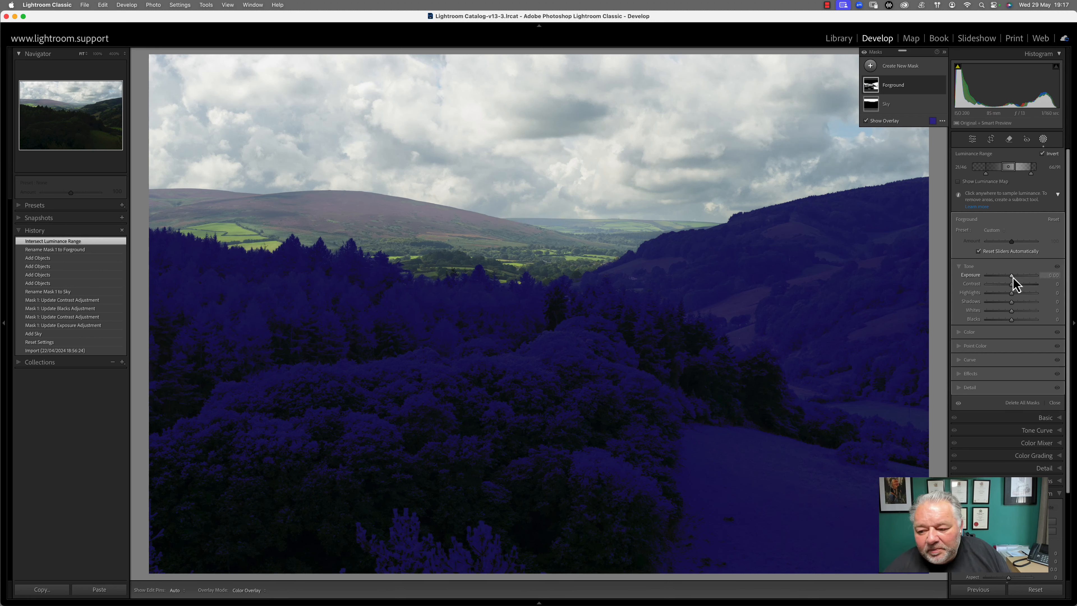
{"action": "left_click_drag", "start_coordinate": [1012, 277], "coordinate": [1018, 289]}
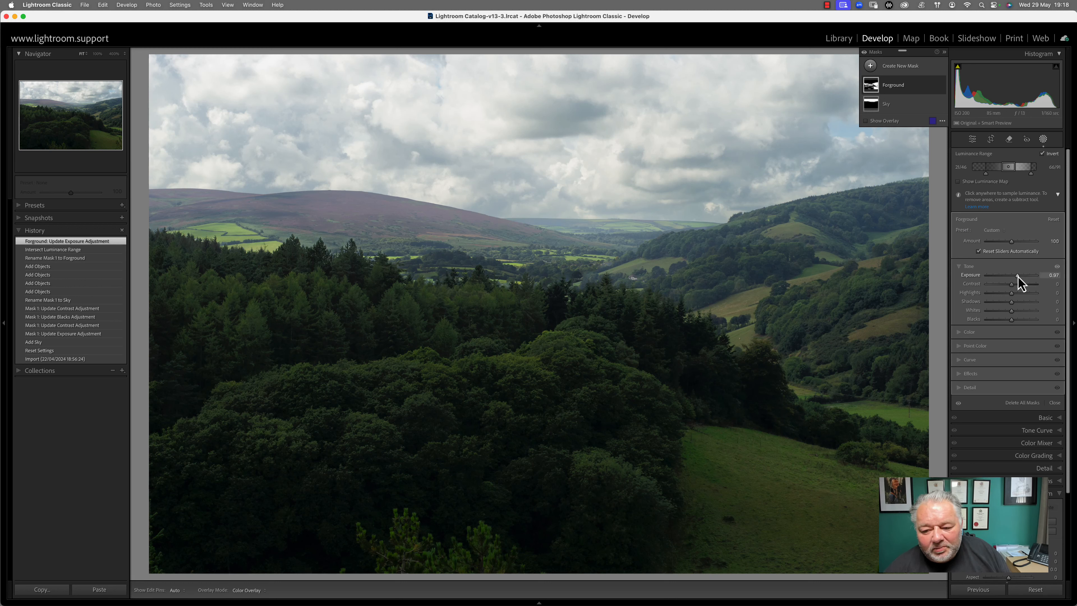
{"action": "left_click_drag", "start_coordinate": [1019, 276], "coordinate": [1015, 284]}
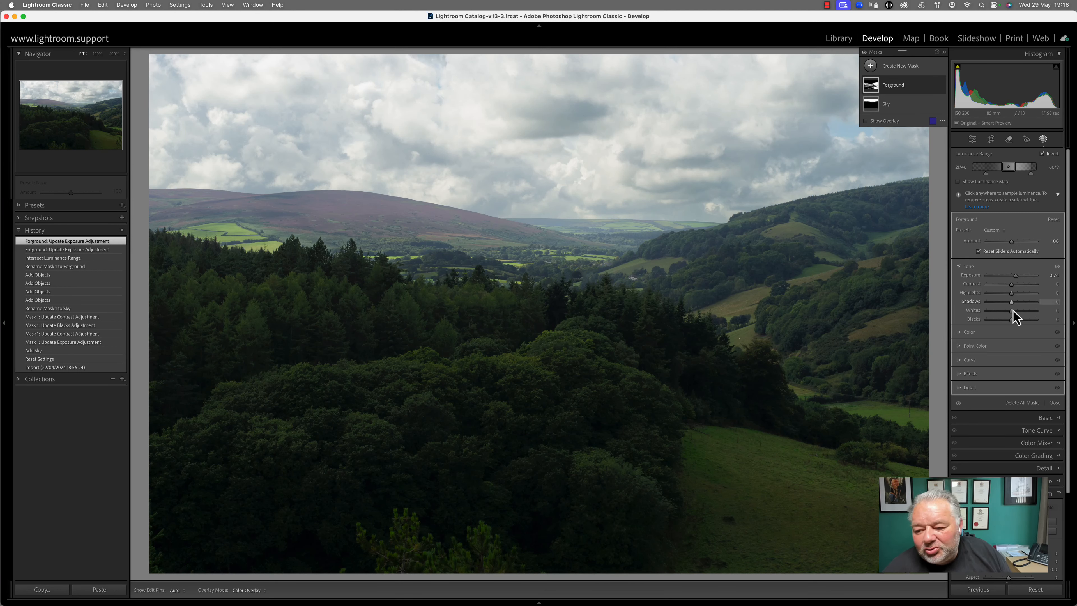
{"action": "left_click_drag", "start_coordinate": [1013, 302], "coordinate": [1014, 302]}
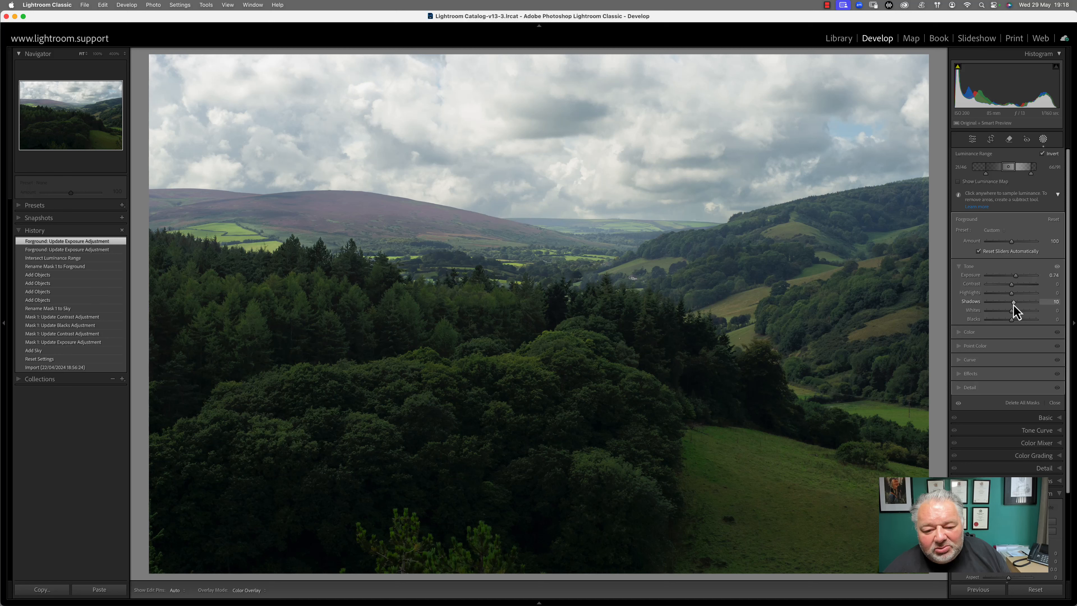
{"action": "left_click_drag", "start_coordinate": [1014, 305], "coordinate": [1014, 305]}
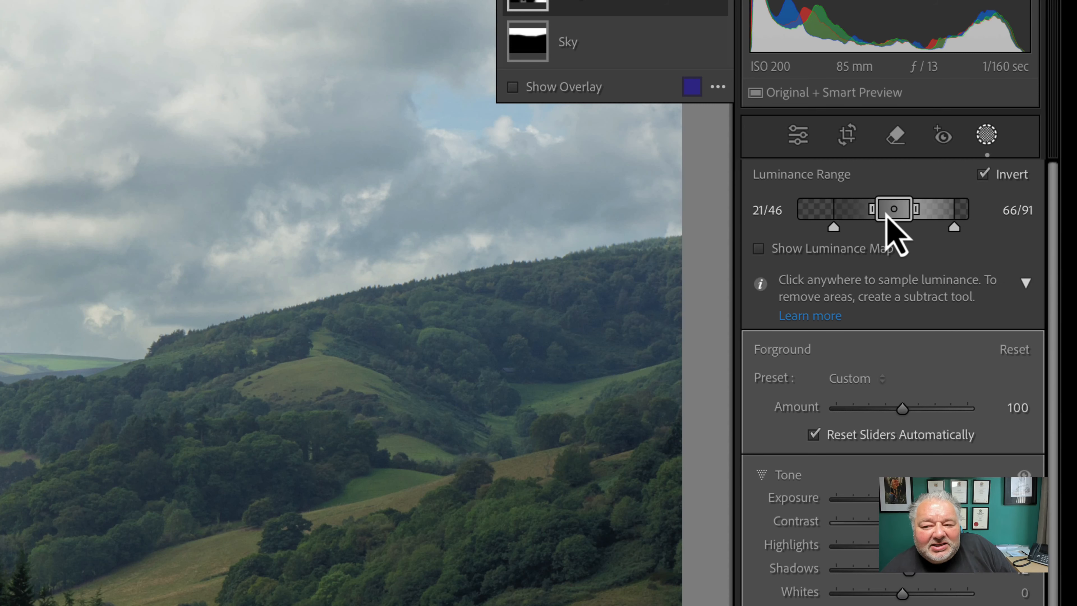
Adjust the luminance range and feathering to 16/35–59/85 to cover more wooded foreground
{"action": "left_click_drag", "start_coordinate": [874, 211], "coordinate": [868, 216]}
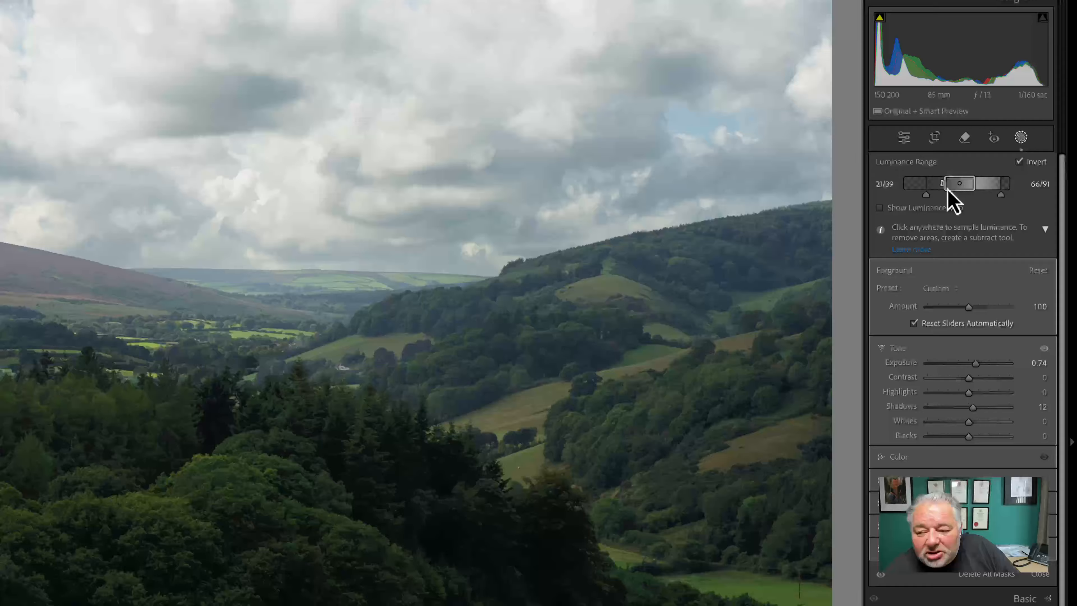
{"action": "left_click_drag", "start_coordinate": [948, 190], "coordinate": [953, 196]}
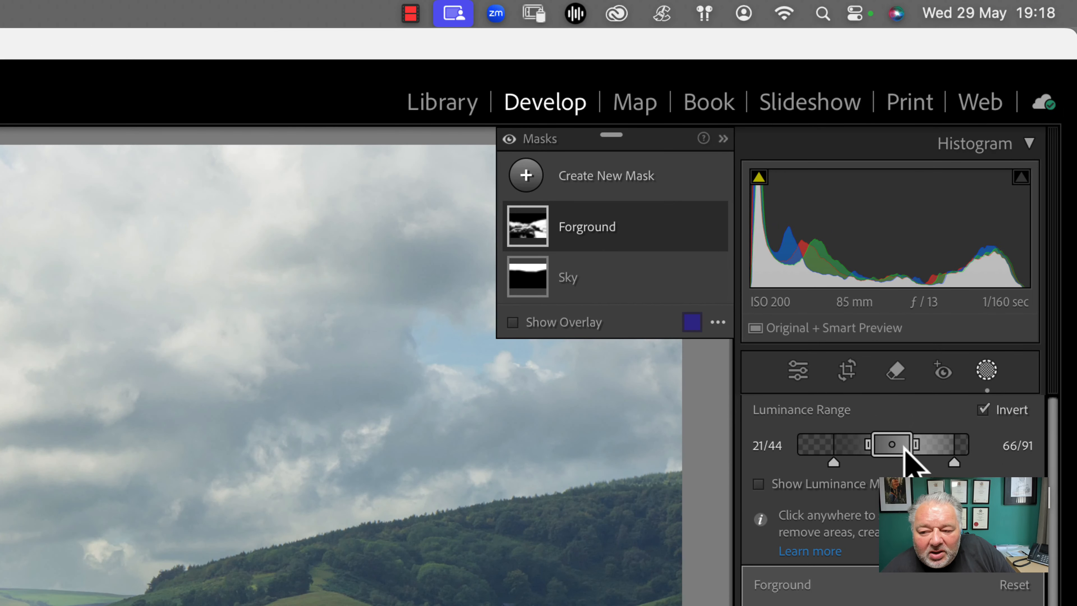
{"action": "mouse_move", "coordinate": [891, 451]}
{"action": "left_mouse_down"}
{"action": "mouse_move", "coordinate": [859, 451]}
{"action": "mouse_move", "coordinate": [880, 452]}
{"action": "left_mouse_up"}
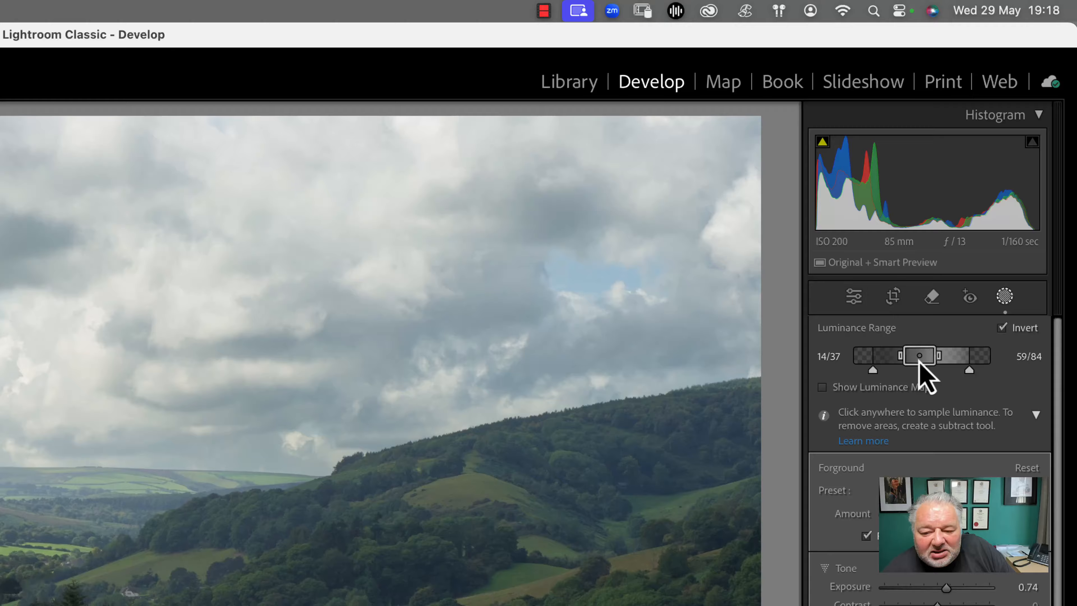
{"action": "left_click_drag", "start_coordinate": [919, 361], "coordinate": [921, 361]}
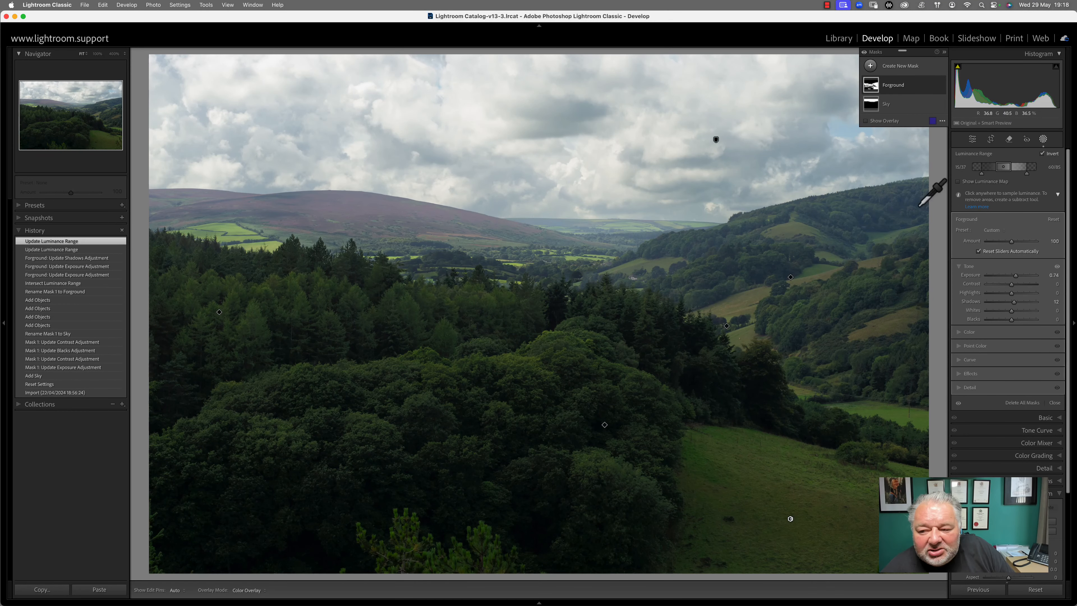
{"action": "left_click_drag", "start_coordinate": [1007, 172], "coordinate": [991, 170]}
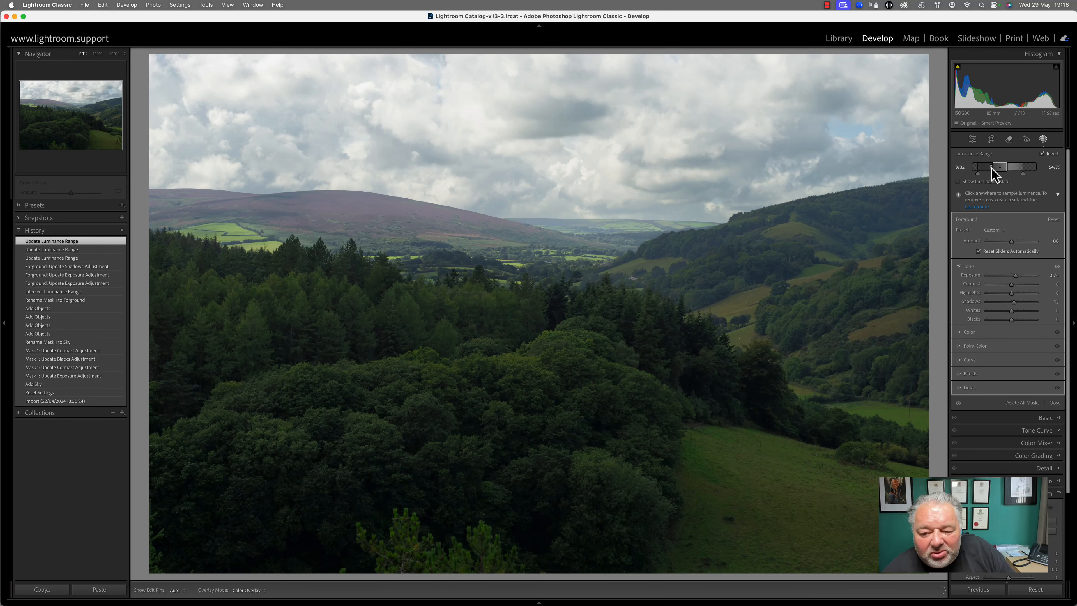
{"action": "left_click_drag", "start_coordinate": [994, 174], "coordinate": [993, 175]}
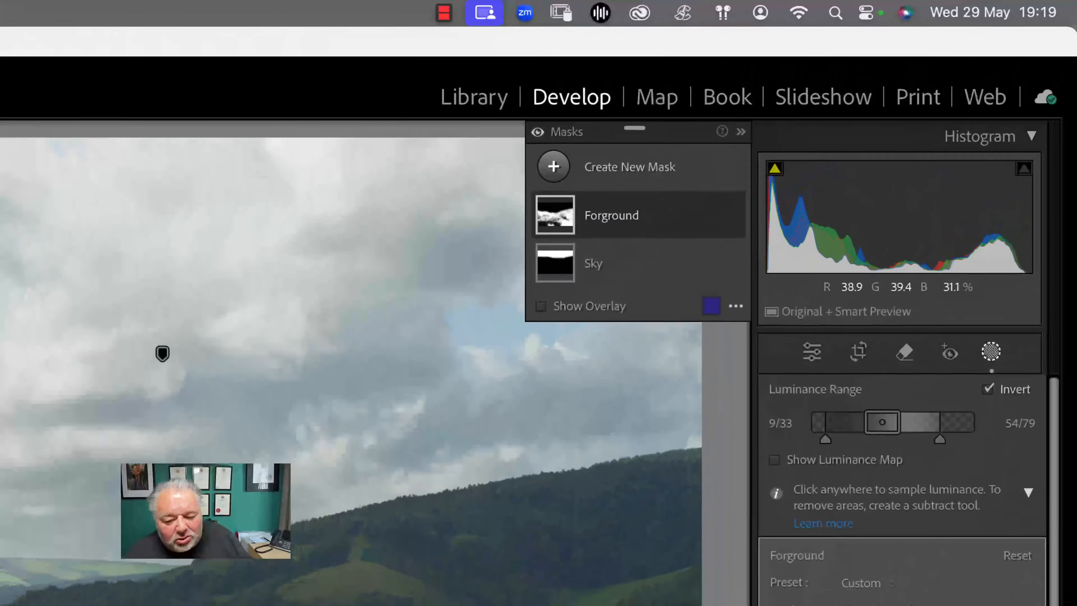
{"action": "left_click_drag", "start_coordinate": [898, 425], "coordinate": [905, 426]}
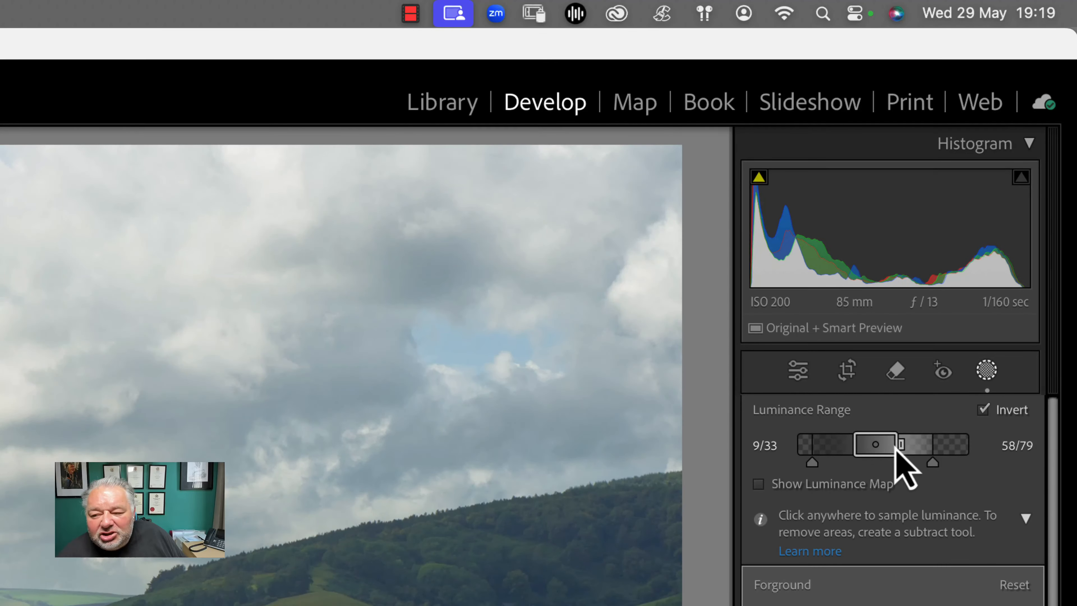
{"action": "left_click_drag", "start_coordinate": [812, 463], "coordinate": [827, 464]}
{"action": "left_click_drag", "start_coordinate": [933, 464], "coordinate": [865, 453]}
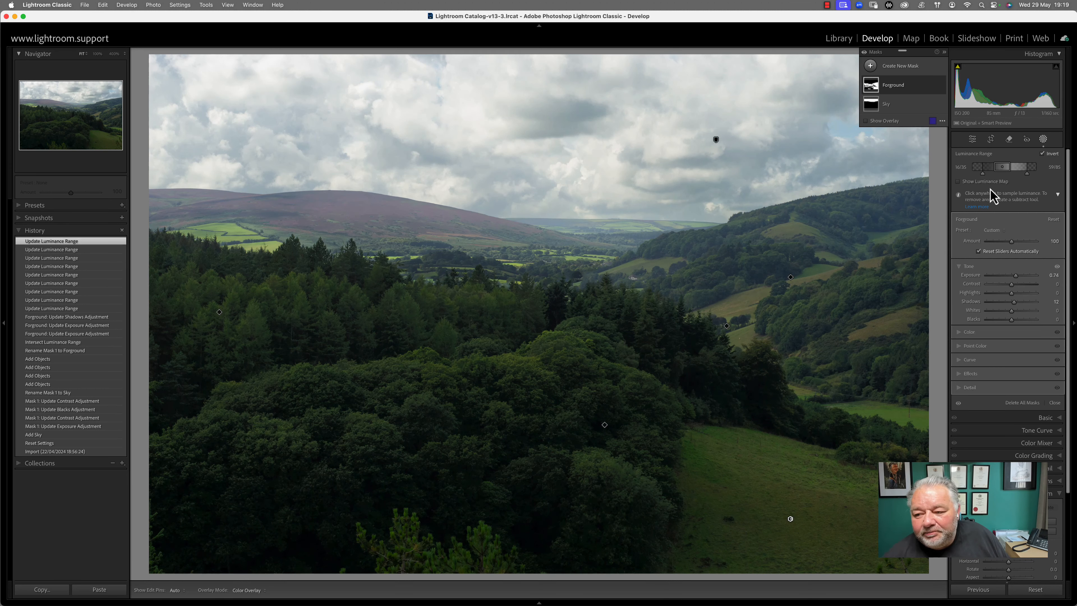
Drag the Forground mask's Tone sliders to Whites 20, Blacks 14 and Contrast 8
{"action": "left_click_drag", "start_coordinate": [1011, 321], "coordinate": [1013, 322]}
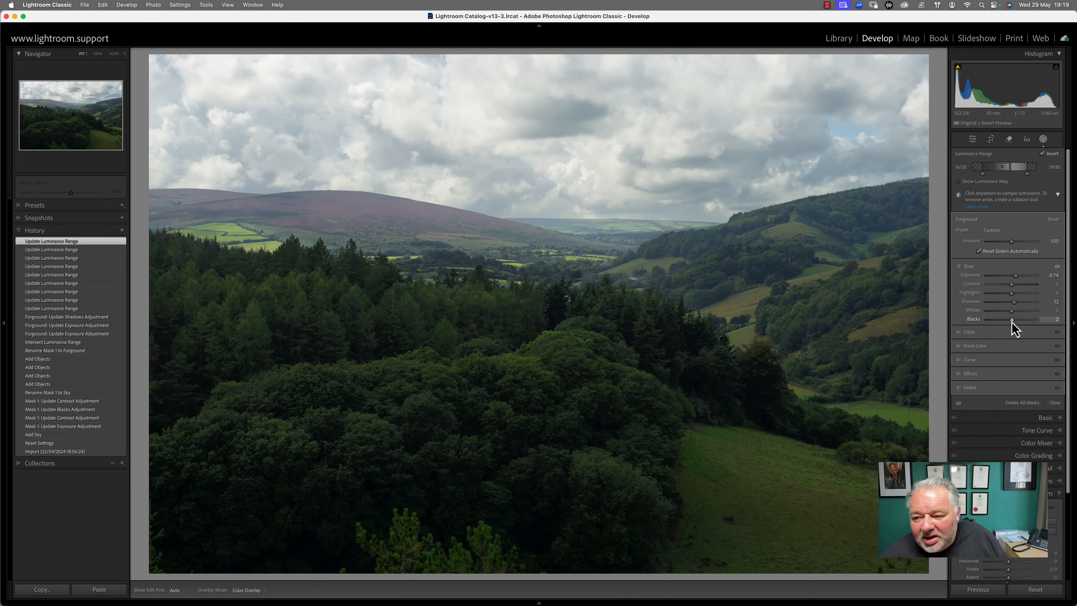
{"action": "left_click_drag", "start_coordinate": [1009, 324], "coordinate": [1019, 315]}
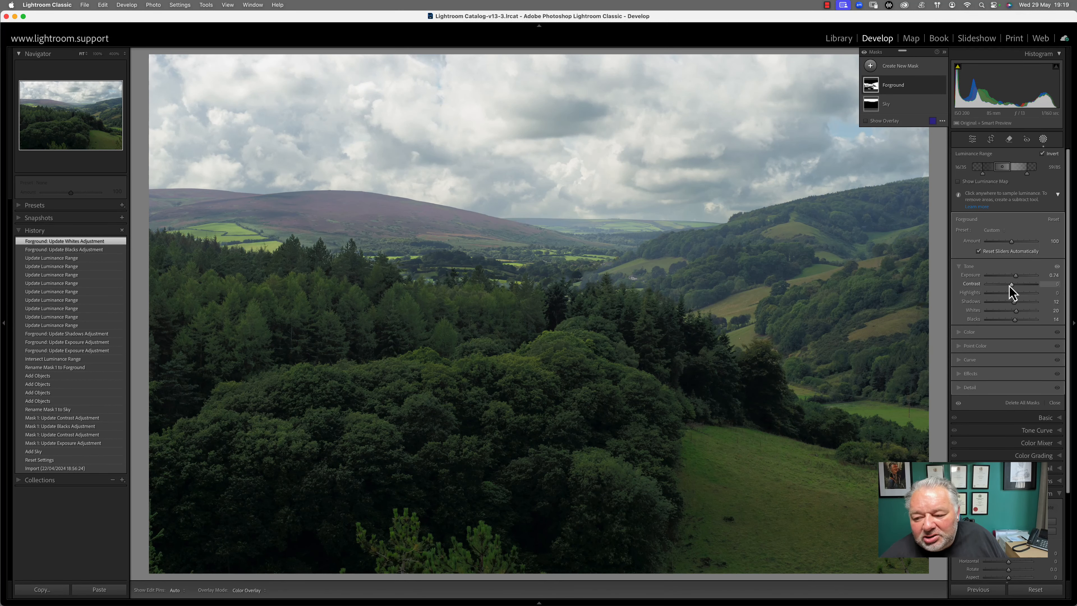
{"action": "left_click_drag", "start_coordinate": [1009, 285], "coordinate": [1010, 284]}
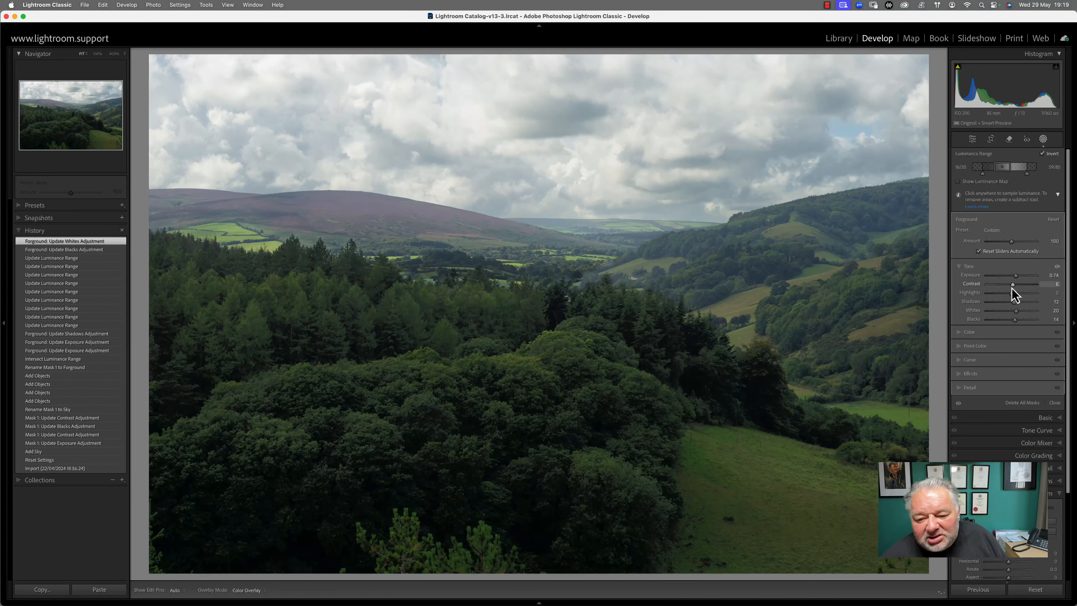
{"action": "left_click_drag", "start_coordinate": [1014, 294], "coordinate": [1014, 294]}
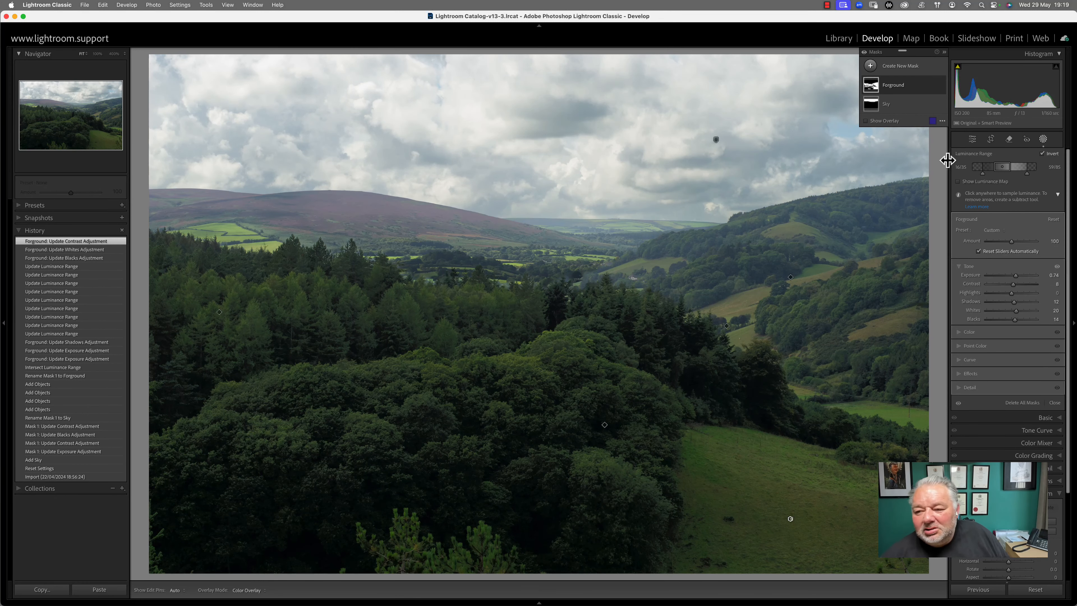
Close Masking, toggle Before/After on the valley landscape several times, then return to the Library grid
{"action": "left_click", "coordinate": [1056, 402]}
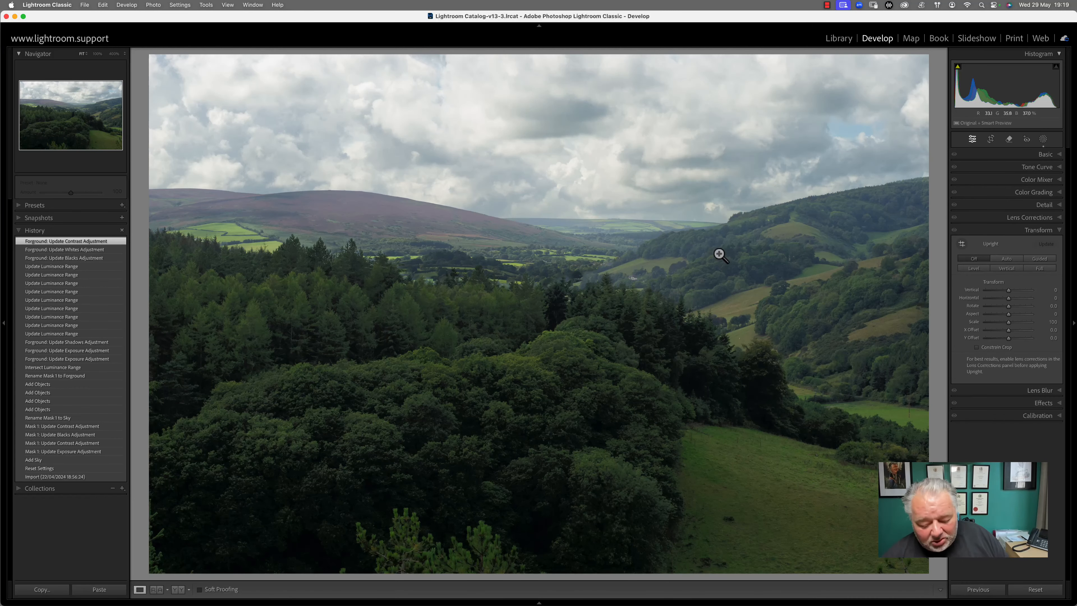
{"action": "key", "text": "backslash"}
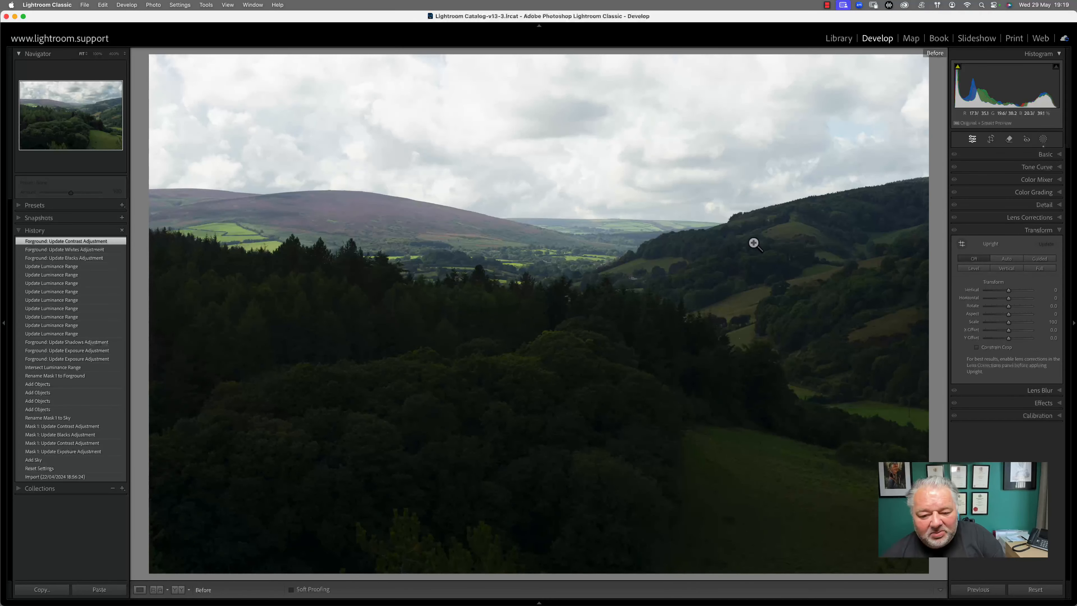
{"action": "key", "text": "backslash"}
{"action": "key", "text": "backslash"}
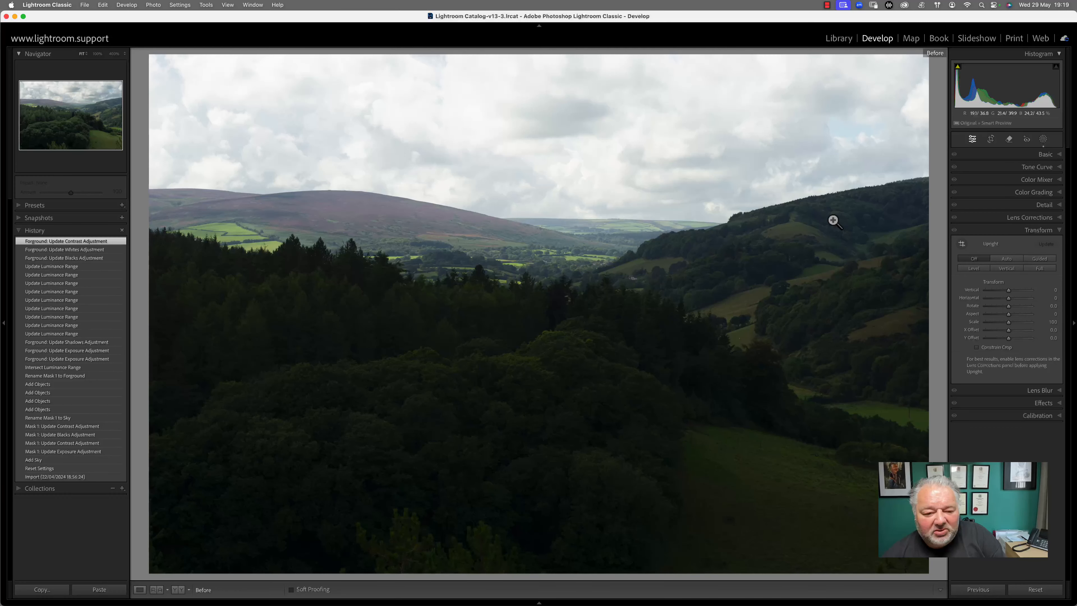
{"action": "key", "text": "backslash"}
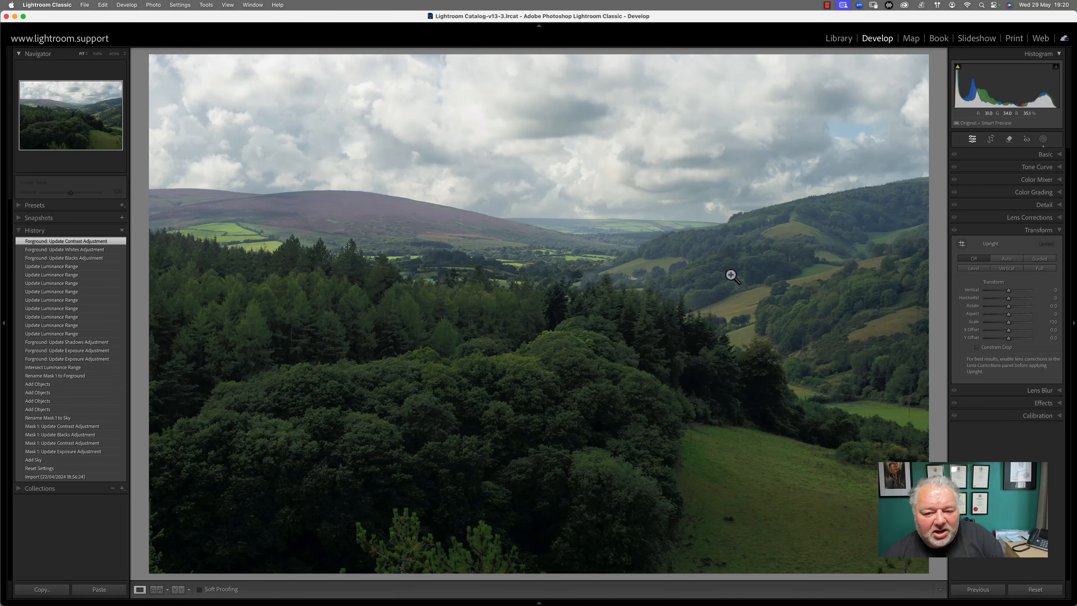
{"action": "key", "text": "backslash"}
{"action": "key", "text": "backslash"}
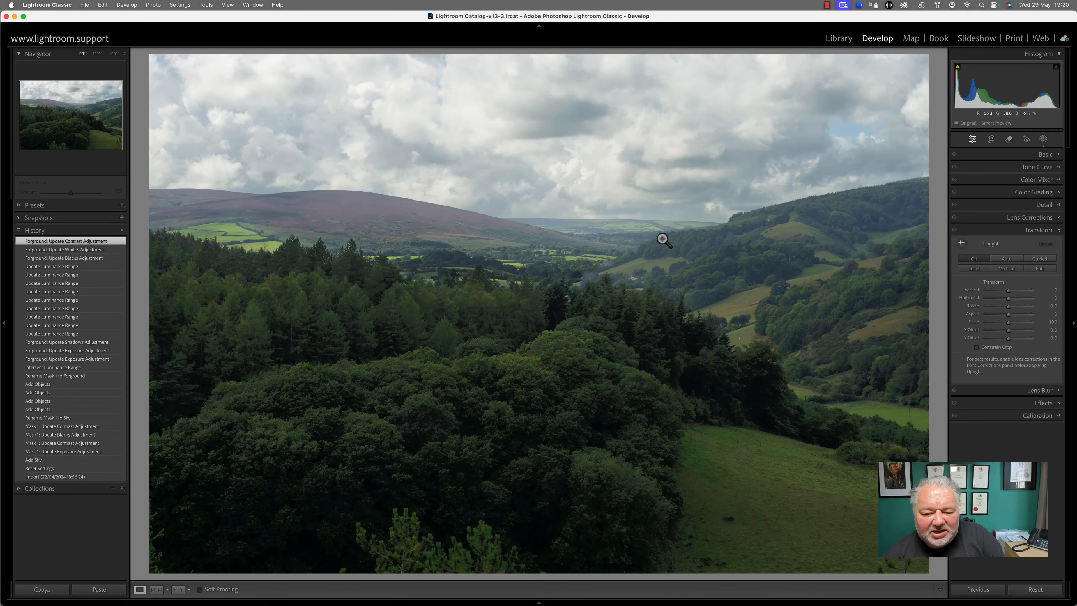
{"action": "key", "text": "backslash"}
{"action": "key", "text": "backslash"}
{"action": "key", "text": "backslash"}
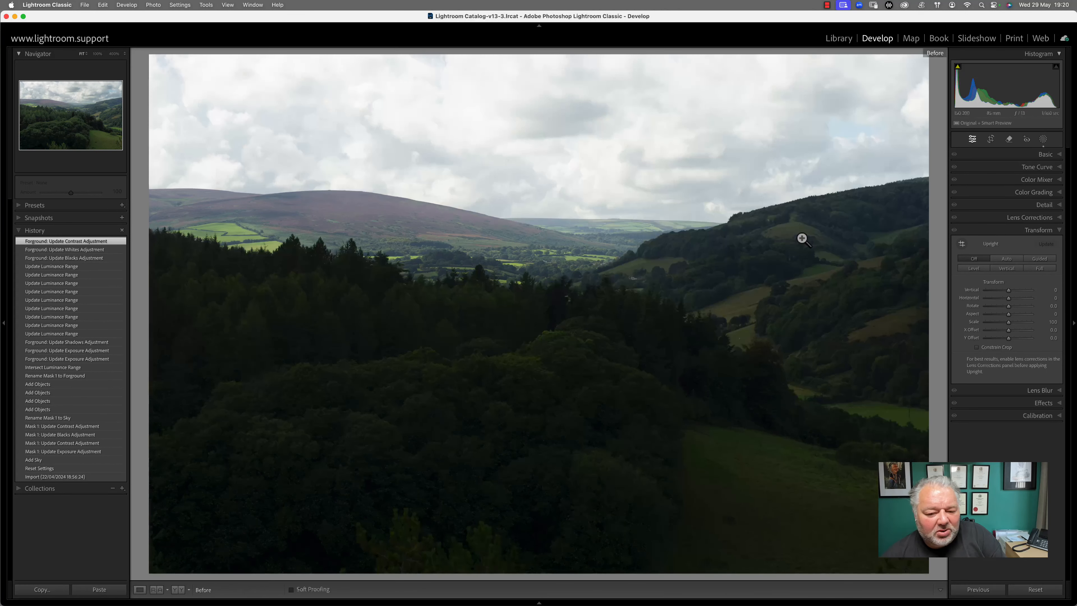
{"action": "key", "text": "backslash"}
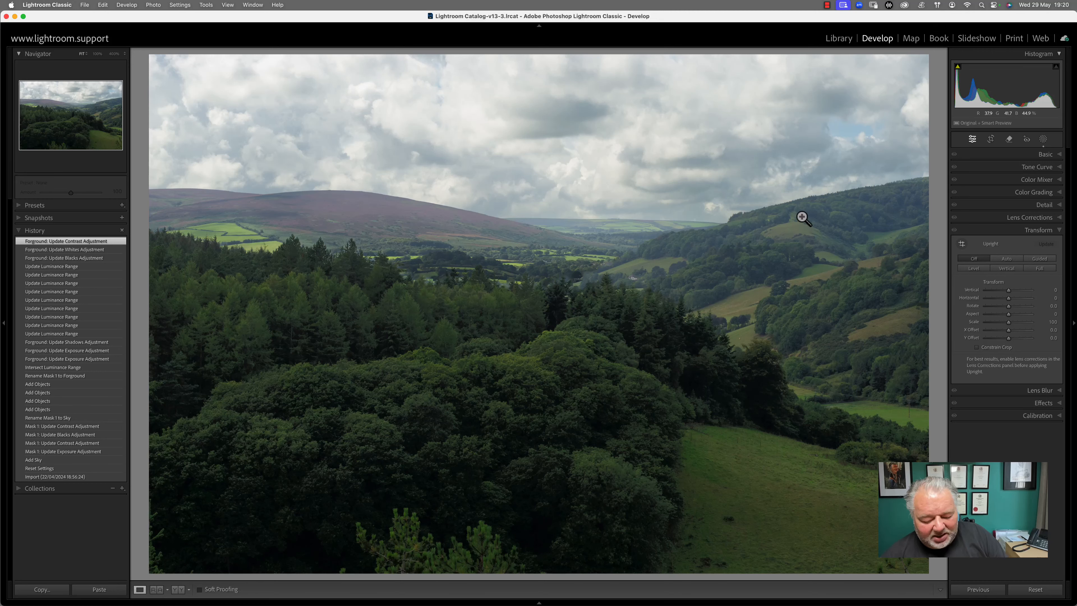
{"action": "key", "text": "g"}
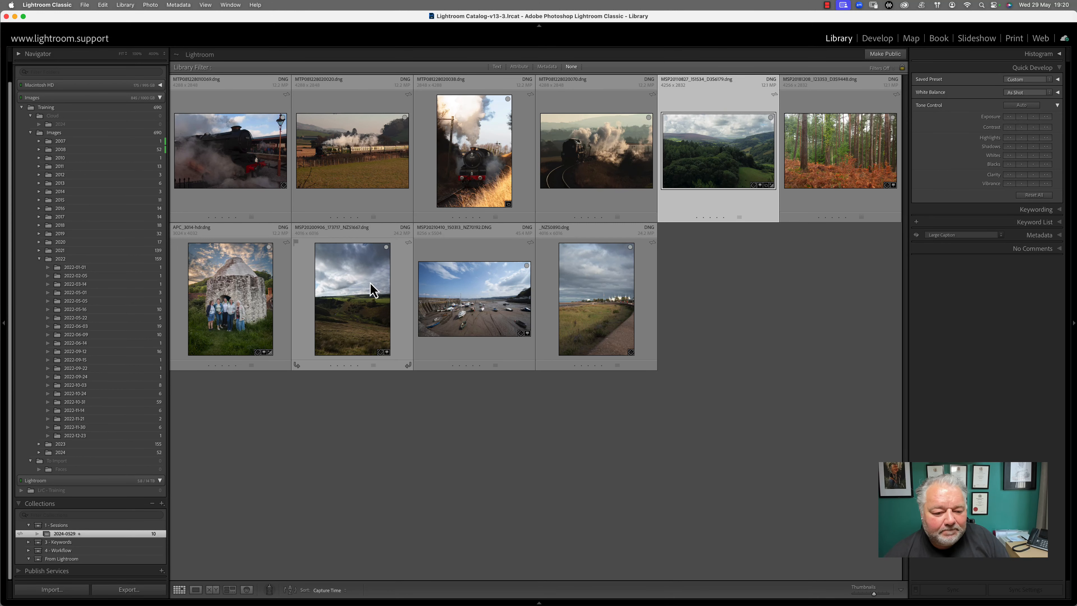
View the steam train 6024 photo full size without info overlays and bring it into Develop
{"action": "double_click", "coordinate": [455, 182]}
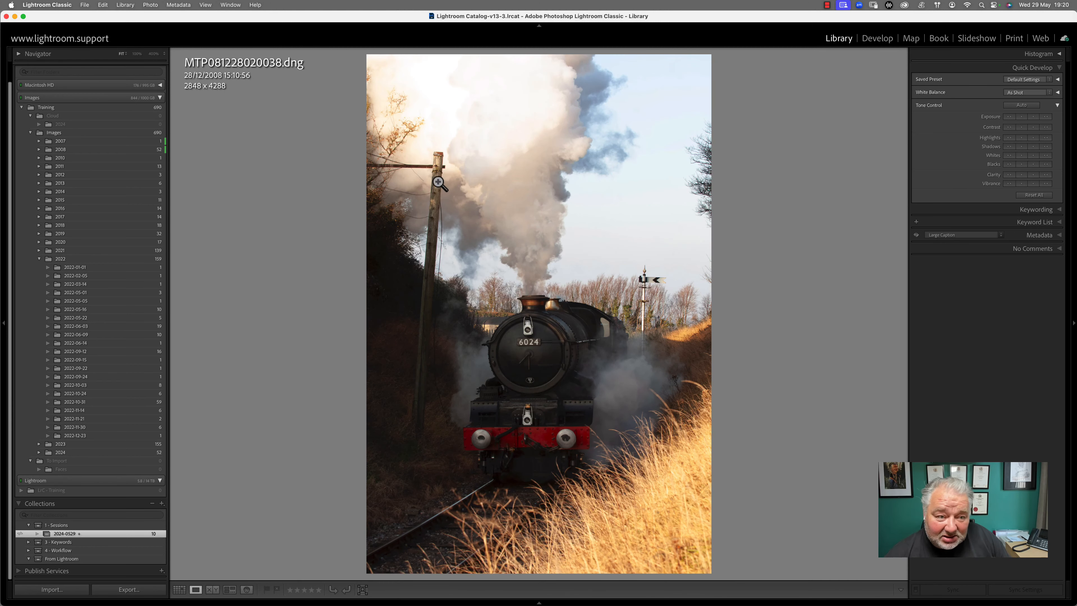
{"action": "key", "text": "i"}
{"action": "key", "text": "i"}
{"action": "key", "text": "i"}
{"action": "key", "text": "i"}
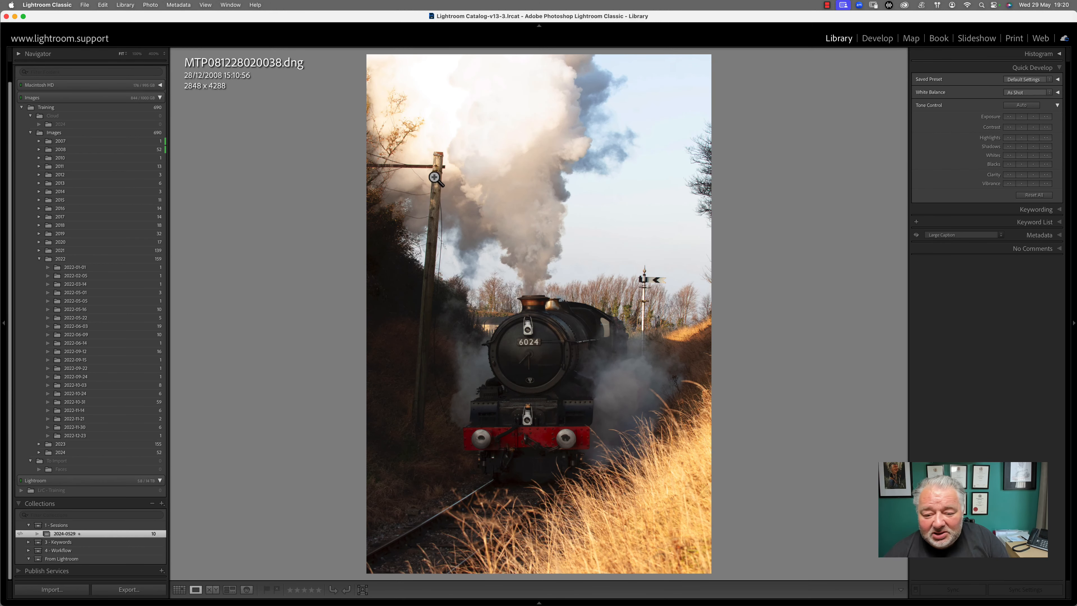
{"action": "key", "text": "i"}
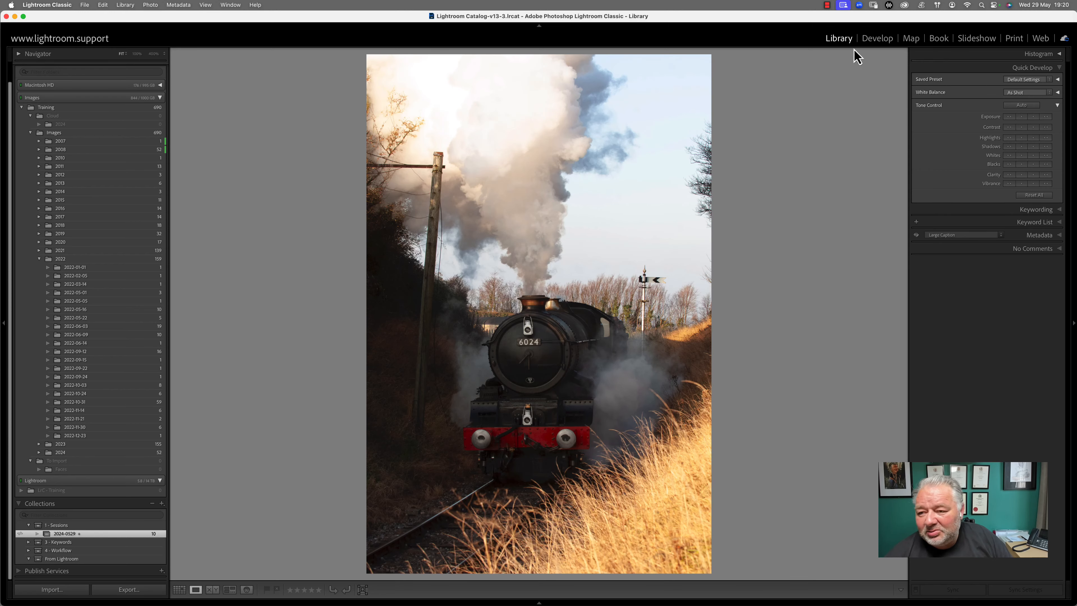
{"action": "left_click", "coordinate": [873, 39]}
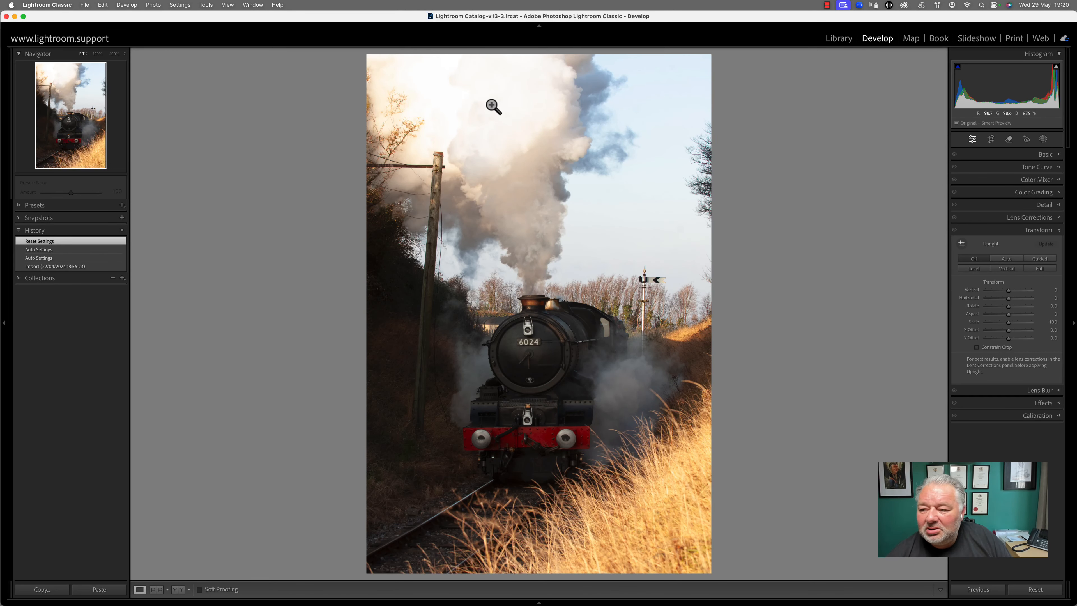
Paint a new brush mask over the upper smoke plume and along the smoke at the top
{"action": "mouse_move", "coordinate": [1056, 69]}
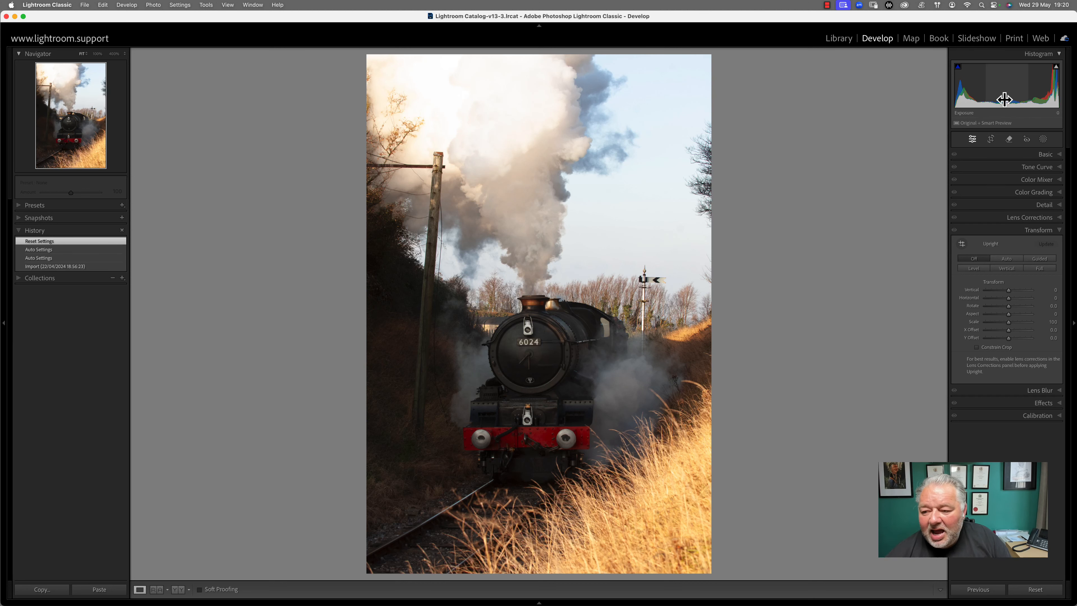
{"action": "left_click", "coordinate": [1043, 140]}
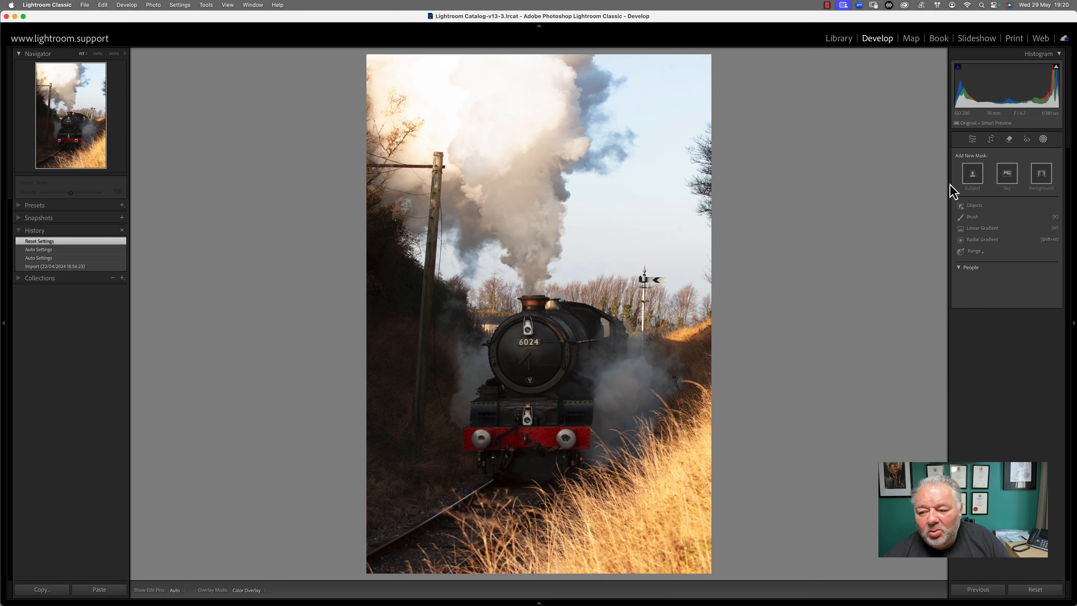
{"action": "left_click", "coordinate": [973, 217]}
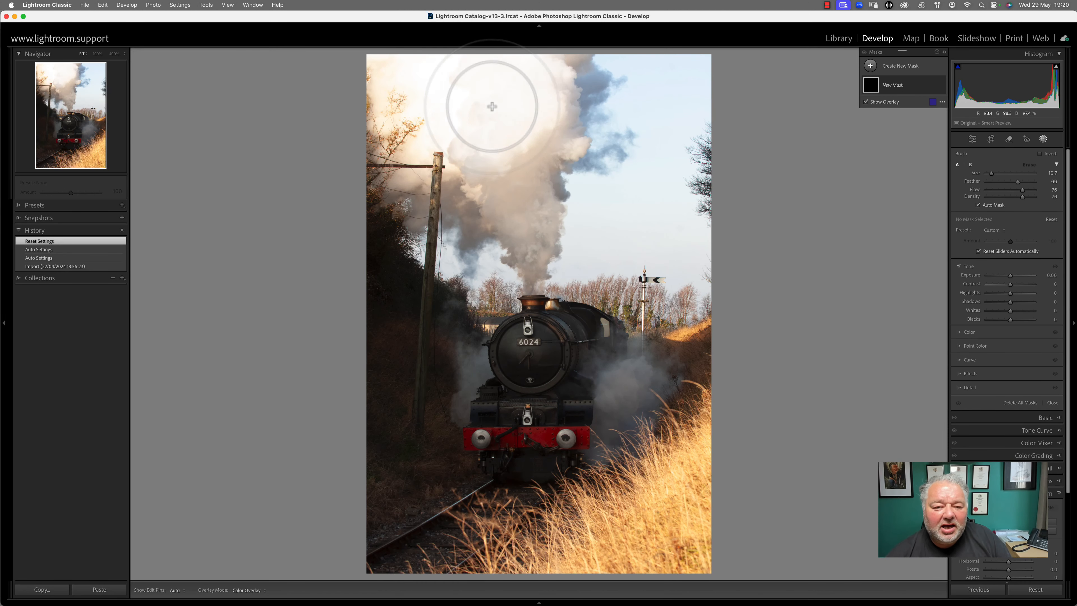
{"action": "key", "text": "h"}
{"action": "mouse_move", "coordinate": [427, 97]}
{"action": "left_mouse_down"}
{"action": "mouse_move", "coordinate": [418, 119]}
{"action": "mouse_move", "coordinate": [452, 151]}
{"action": "mouse_move", "coordinate": [532, 171]}
{"action": "mouse_move", "coordinate": [540, 104]}
{"action": "mouse_move", "coordinate": [456, 64]}
{"action": "mouse_move", "coordinate": [387, 67]}
{"action": "mouse_move", "coordinate": [331, 125]}
{"action": "mouse_move", "coordinate": [390, 202]}
{"action": "mouse_move", "coordinate": [382, 210]}
{"action": "mouse_move", "coordinate": [471, 171]}
{"action": "mouse_move", "coordinate": [493, 190]}
{"action": "mouse_move", "coordinate": [481, 222]}
{"action": "mouse_move", "coordinate": [544, 138]}
{"action": "mouse_move", "coordinate": [538, 122]}
{"action": "mouse_move", "coordinate": [542, 135]}
{"action": "mouse_move", "coordinate": [564, 99]}
{"action": "mouse_move", "coordinate": [577, 111]}
{"action": "mouse_move", "coordinate": [528, 205]}
{"action": "mouse_move", "coordinate": [535, 251]}
{"action": "left_mouse_up"}
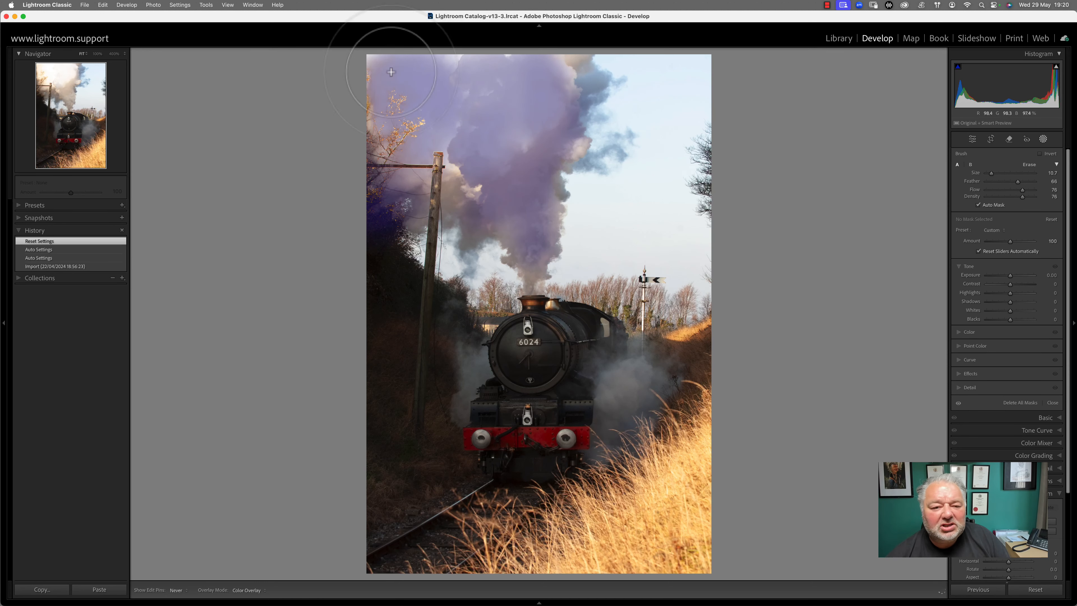
{"action": "mouse_move", "coordinate": [376, 59]}
{"action": "left_mouse_down"}
{"action": "mouse_move", "coordinate": [593, 70]}
{"action": "mouse_move", "coordinate": [573, 78]}
{"action": "mouse_move", "coordinate": [476, 190]}
{"action": "mouse_move", "coordinate": [471, 182]}
{"action": "mouse_move", "coordinate": [517, 170]}
{"action": "mouse_move", "coordinate": [506, 89]}
{"action": "mouse_move", "coordinate": [527, 72]}
{"action": "left_mouse_up"}
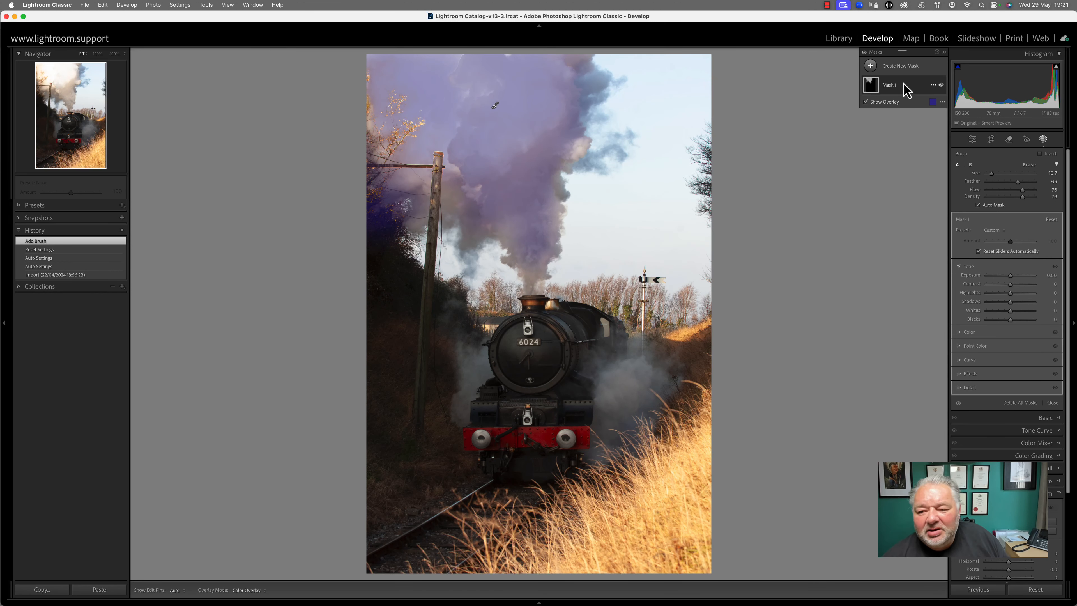
Switch Mask 1's overlay colour from purple to green
{"action": "left_click", "coordinate": [934, 107]}
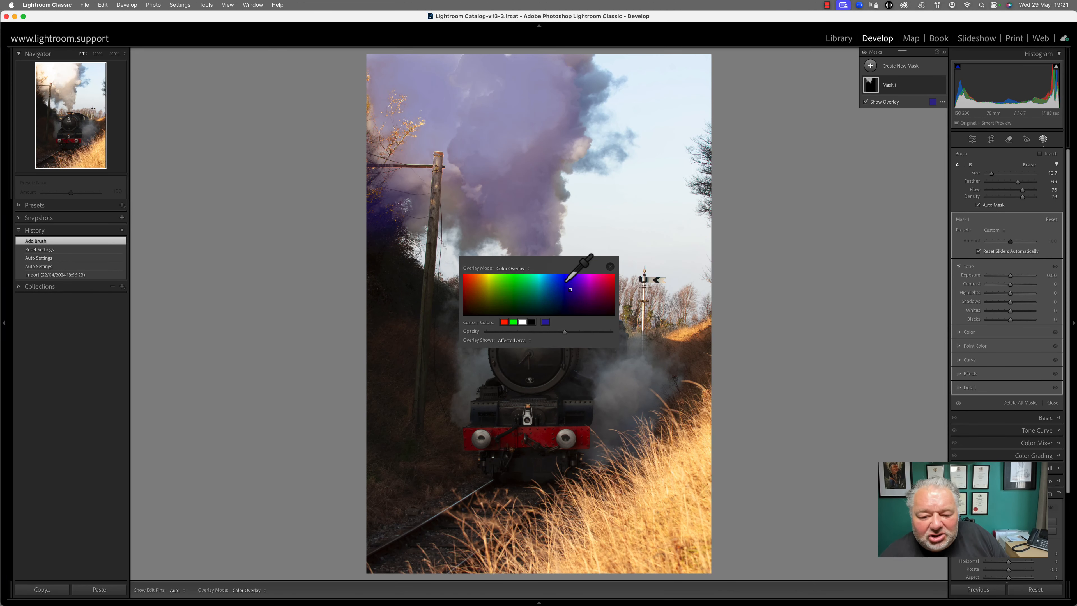
{"action": "left_click", "coordinate": [499, 282]}
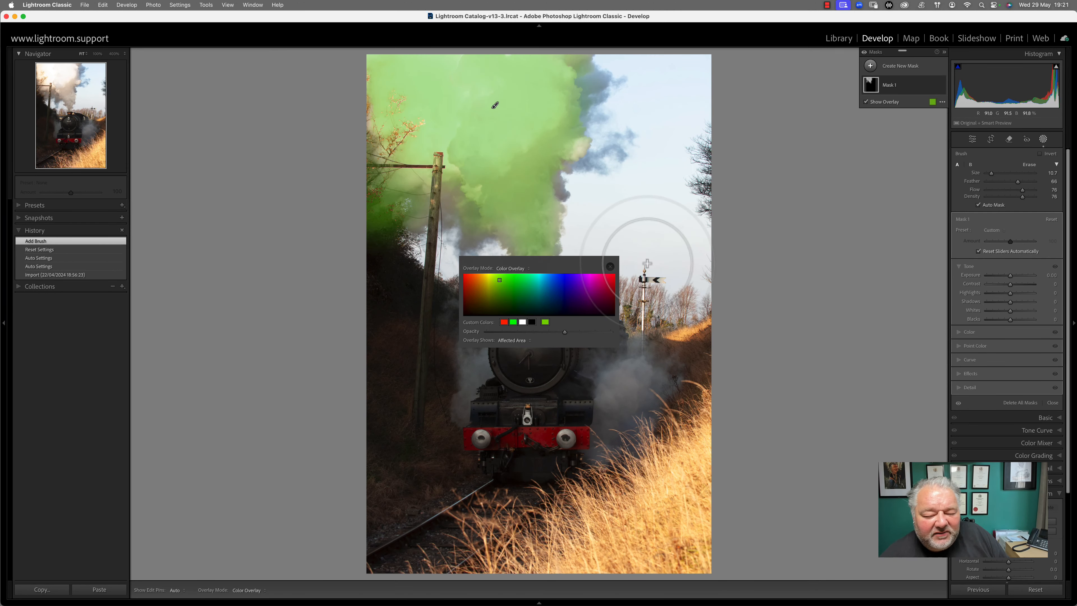
{"action": "left_click", "coordinate": [611, 267]}
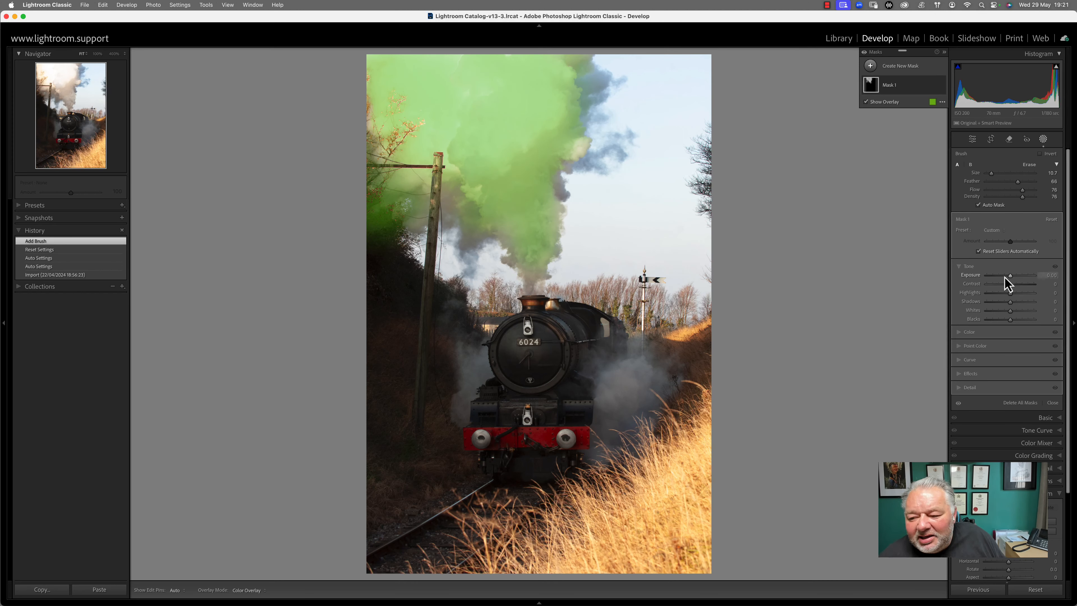
Lower the Exposure of the smoke mask
{"action": "mouse_move", "coordinate": [1010, 280]}
{"action": "left_mouse_down"}
{"action": "mouse_move", "coordinate": [1012, 297]}
{"action": "mouse_move", "coordinate": [997, 296]}
{"action": "mouse_move", "coordinate": [1020, 285]}
{"action": "mouse_move", "coordinate": [998, 318]}
{"action": "mouse_move", "coordinate": [1003, 288]}
{"action": "mouse_move", "coordinate": [1017, 287]}
{"action": "mouse_move", "coordinate": [1005, 324]}
{"action": "left_mouse_up"}
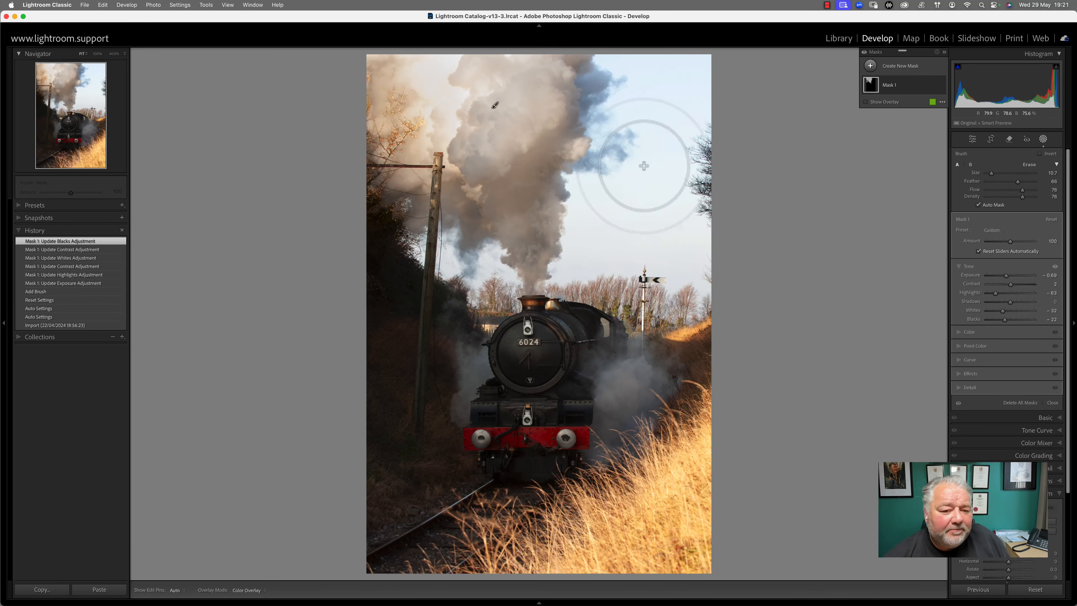
Subtract a brush stroke from Mask 1 to erase the top-left smoke and branches
{"action": "left_click", "coordinate": [876, 92]}
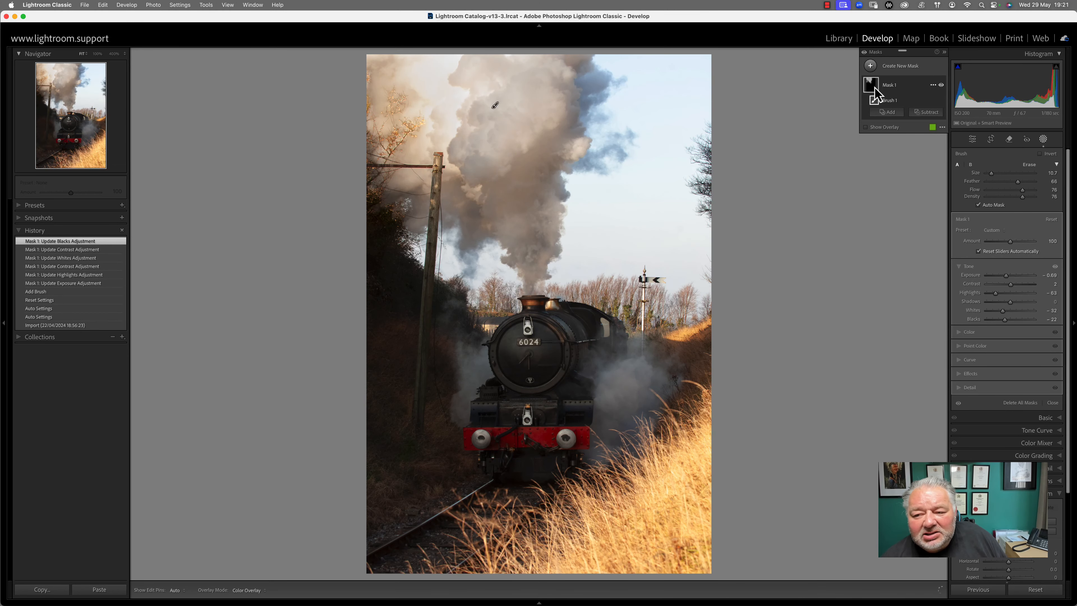
{"action": "left_click", "coordinate": [926, 112]}
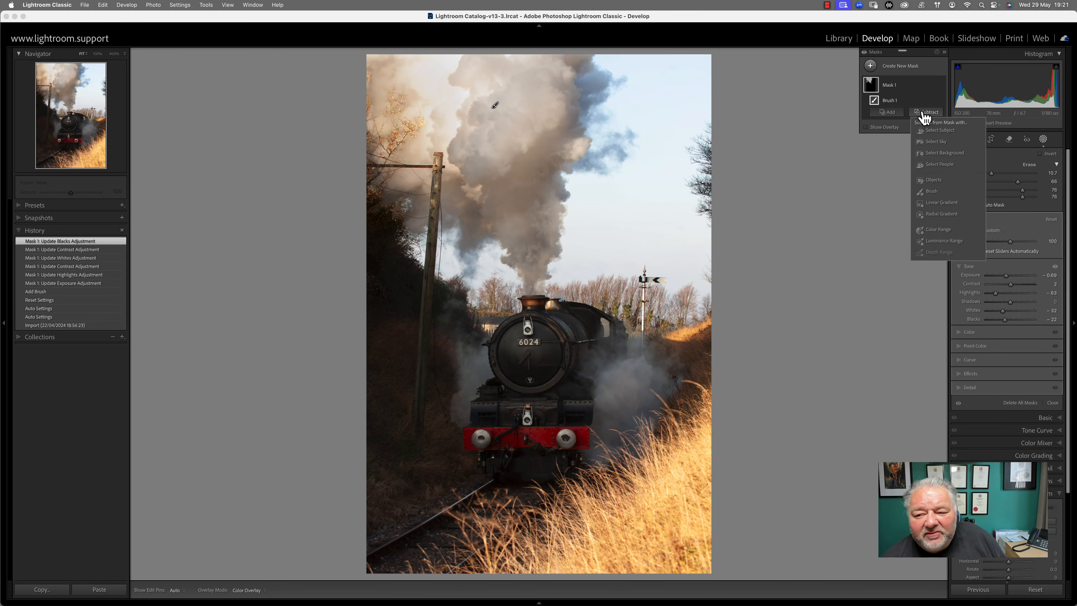
{"action": "left_click", "coordinate": [935, 191]}
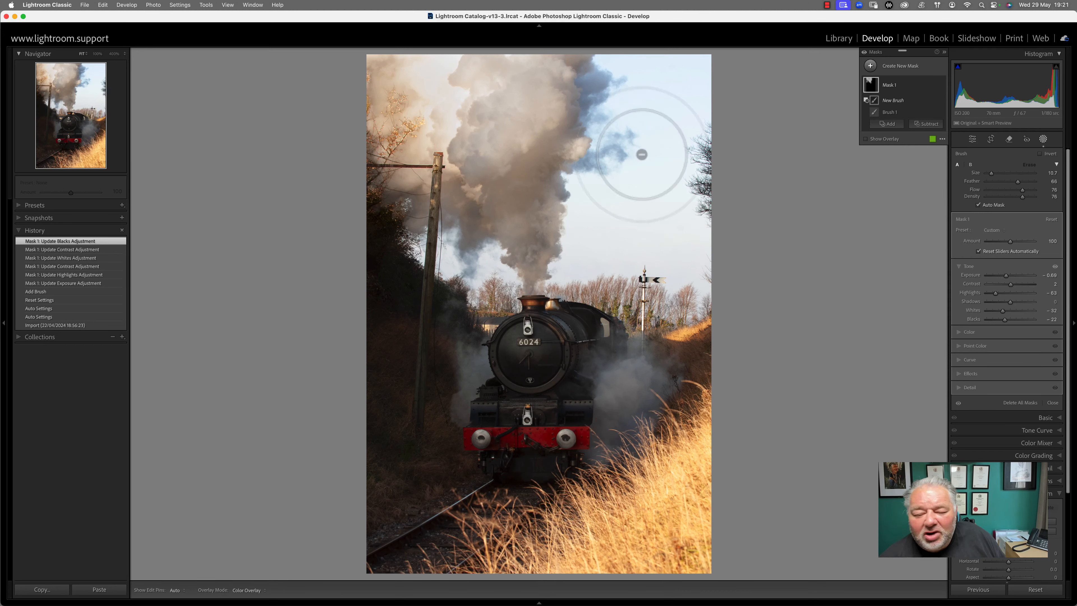
{"action": "key", "text": "h"}
{"action": "mouse_move", "coordinate": [370, 89]}
{"action": "left_mouse_down"}
{"action": "mouse_move", "coordinate": [399, 137]}
{"action": "mouse_move", "coordinate": [408, 120]}
{"action": "mouse_move", "coordinate": [407, 152]}
{"action": "mouse_move", "coordinate": [374, 130]}
{"action": "mouse_move", "coordinate": [413, 155]}
{"action": "mouse_move", "coordinate": [374, 75]}
{"action": "left_mouse_up"}
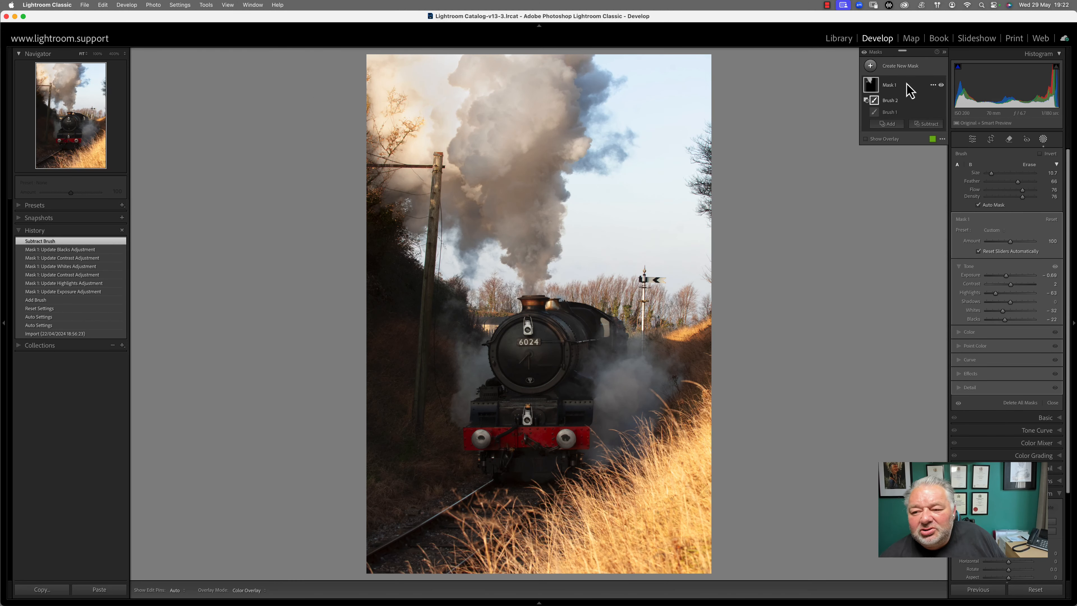
{"action": "left_click", "coordinate": [870, 66]}
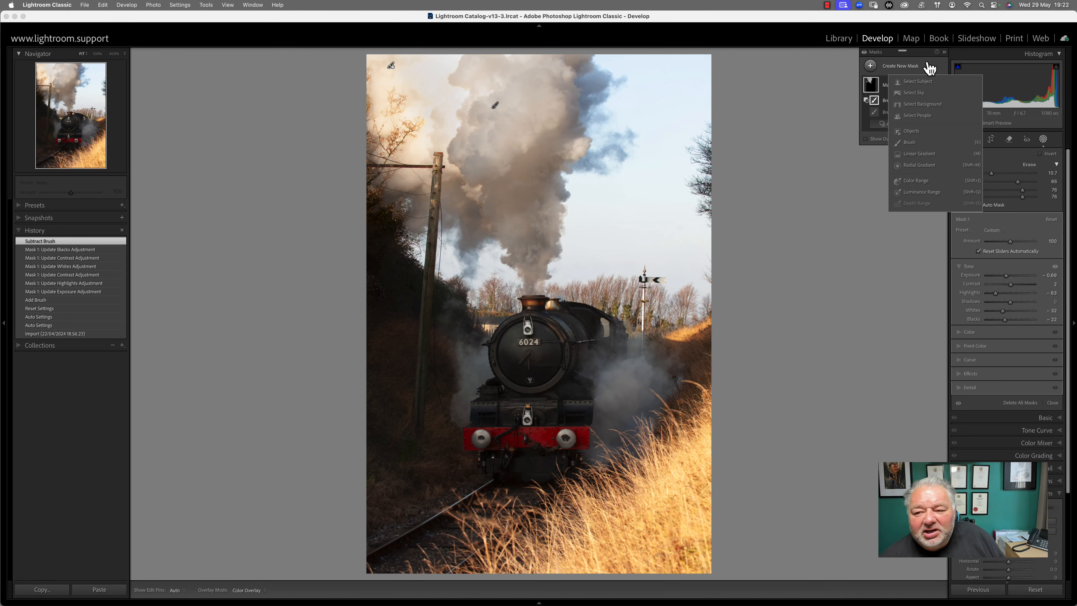
Create Mask 2 as an object selection covering the locomotive
{"action": "left_click", "coordinate": [913, 132]}
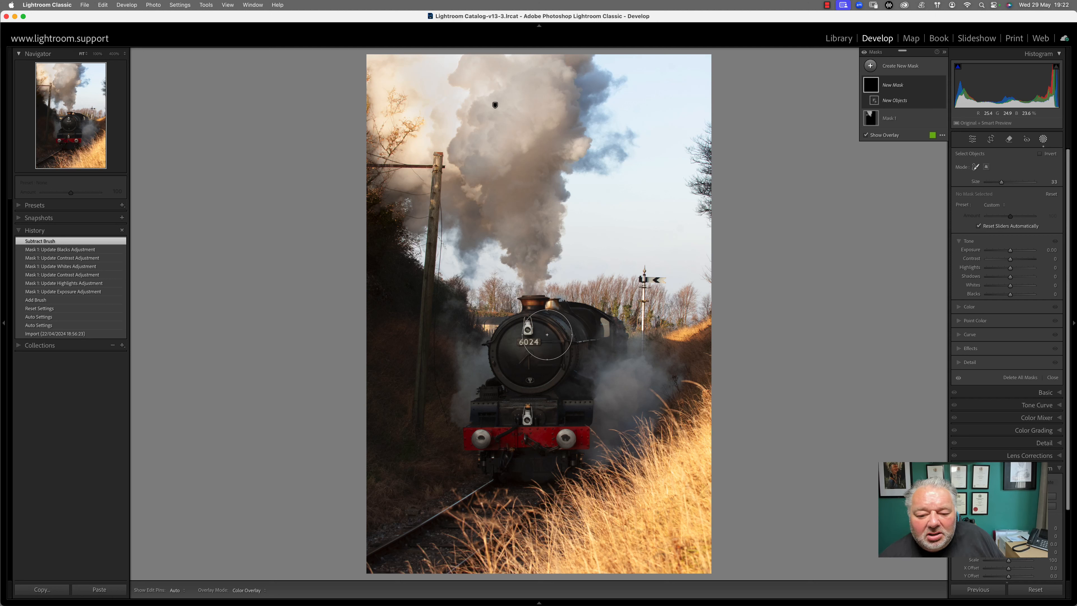
{"action": "mouse_move", "coordinate": [552, 326]}
{"action": "left_mouse_down"}
{"action": "mouse_move", "coordinate": [502, 418]}
{"action": "mouse_move", "coordinate": [575, 384]}
{"action": "mouse_move", "coordinate": [574, 408]}
{"action": "mouse_move", "coordinate": [561, 349]}
{"action": "mouse_move", "coordinate": [598, 336]}
{"action": "mouse_move", "coordinate": [553, 322]}
{"action": "mouse_move", "coordinate": [513, 353]}
{"action": "left_mouse_up"}
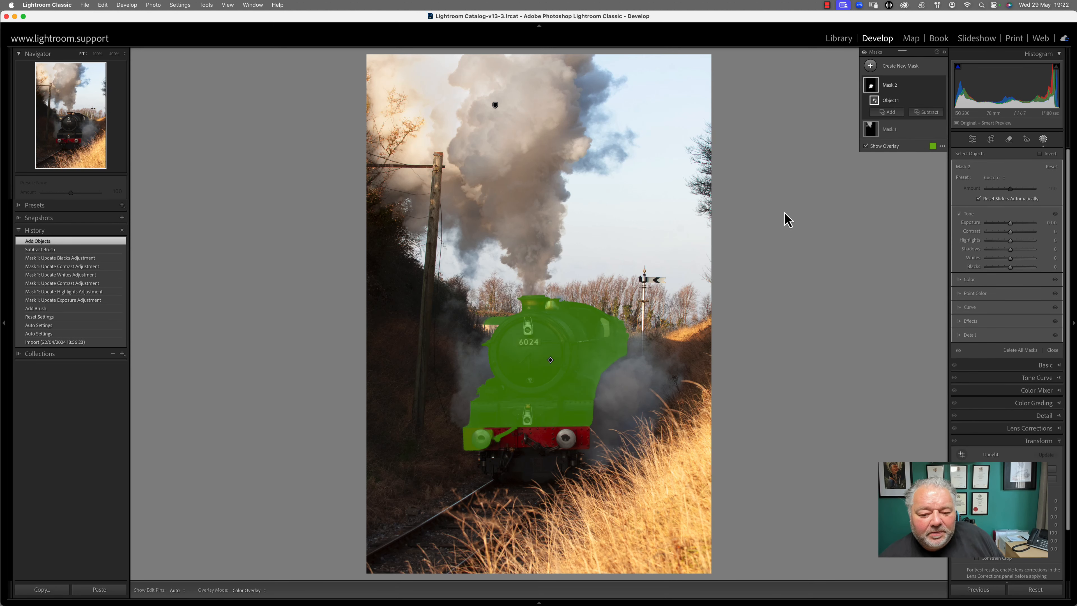
{"action": "left_click", "coordinate": [887, 112]}
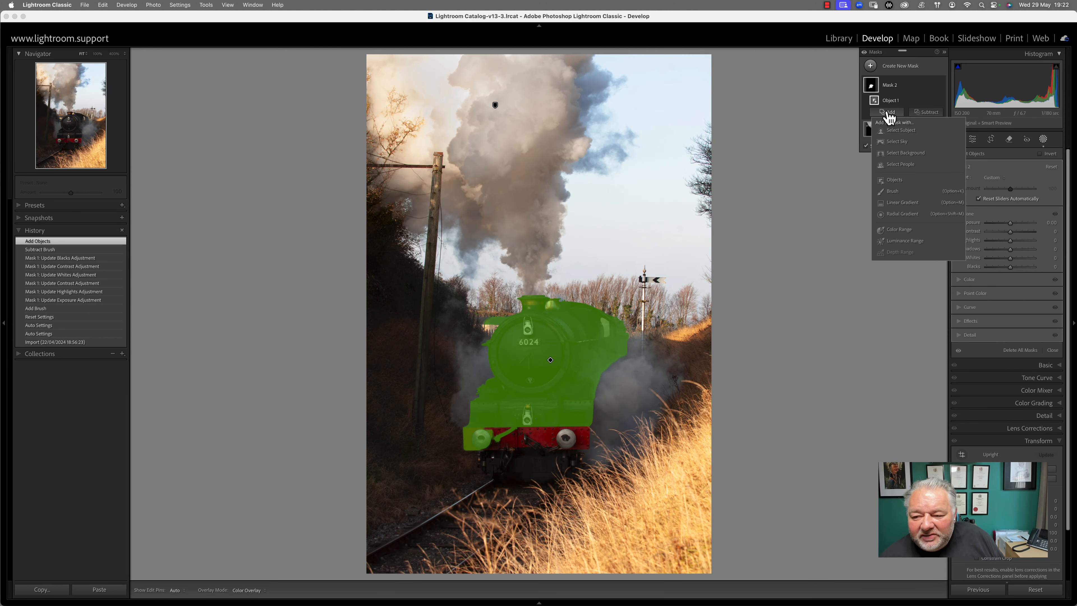
Add a size 3.2 brush over the red buffer beam to Mask 2 and raise its Shadows
{"action": "left_click", "coordinate": [893, 191]}
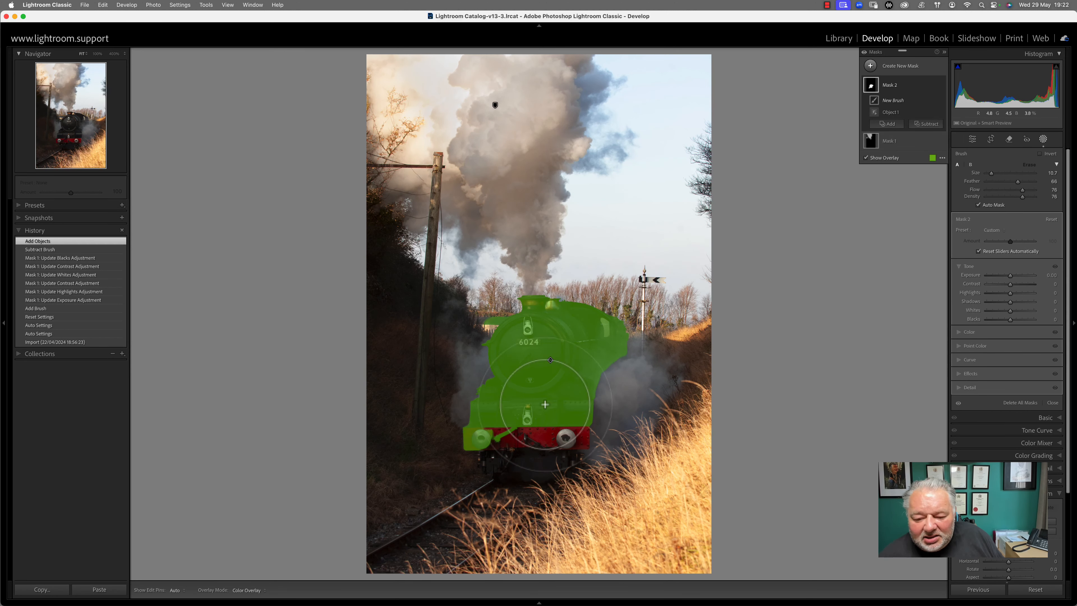
{"action": "left_click_drag", "start_coordinate": [994, 174], "coordinate": [991, 175]}
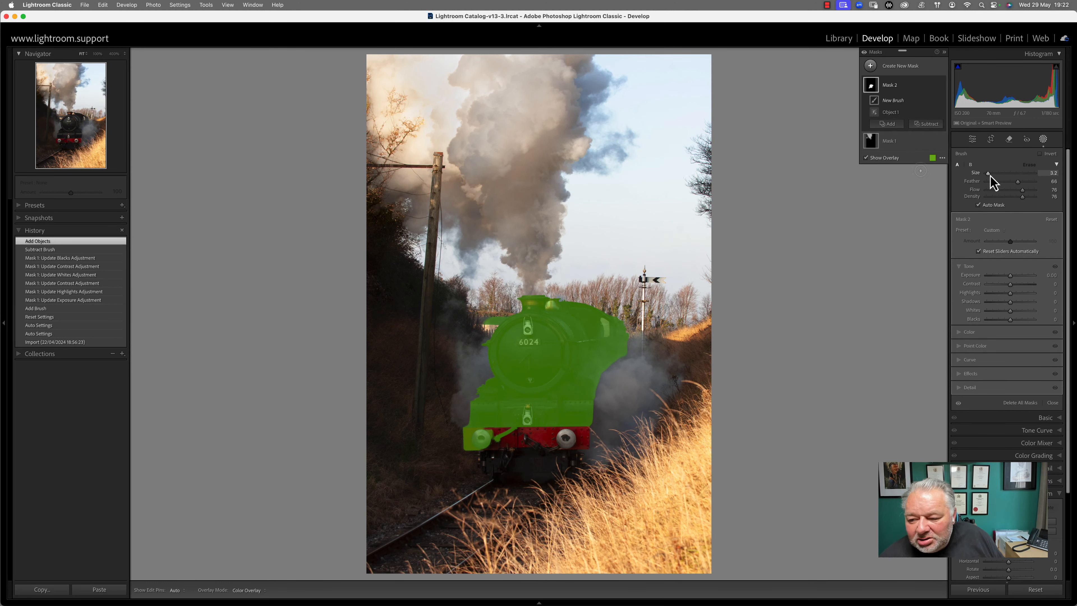
{"action": "mouse_move", "coordinate": [548, 432]}
{"action": "left_mouse_down"}
{"action": "mouse_move", "coordinate": [485, 436]}
{"action": "mouse_move", "coordinate": [514, 441]}
{"action": "mouse_move", "coordinate": [502, 425]}
{"action": "mouse_move", "coordinate": [506, 454]}
{"action": "mouse_move", "coordinate": [582, 428]}
{"action": "mouse_move", "coordinate": [570, 439]}
{"action": "mouse_move", "coordinate": [505, 430]}
{"action": "mouse_move", "coordinate": [555, 439]}
{"action": "mouse_move", "coordinate": [492, 438]}
{"action": "mouse_move", "coordinate": [546, 434]}
{"action": "mouse_move", "coordinate": [530, 442]}
{"action": "mouse_move", "coordinate": [544, 444]}
{"action": "mouse_move", "coordinate": [521, 439]}
{"action": "mouse_move", "coordinate": [570, 437]}
{"action": "left_mouse_up"}
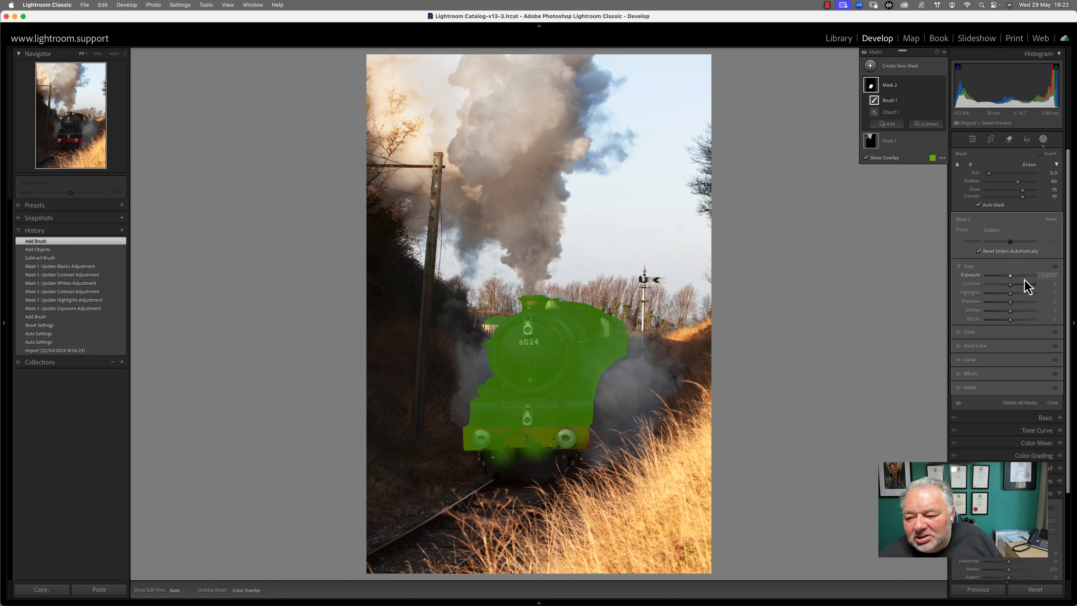
{"action": "left_click_drag", "start_coordinate": [1011, 302], "coordinate": [1022, 303]}
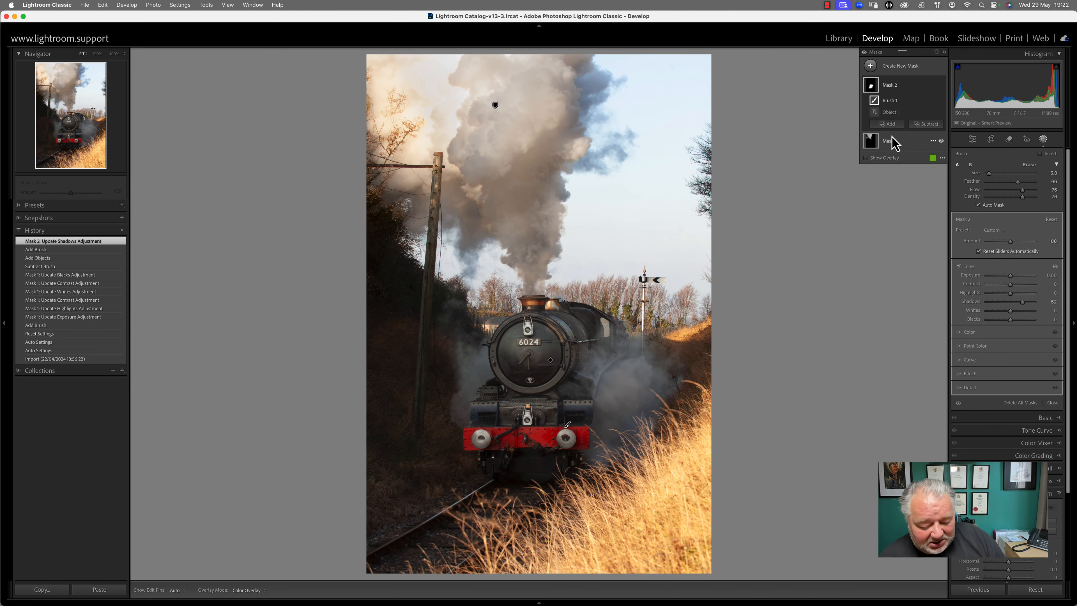
Return to the Library grid, view the seaside photo large, then go back to the grid
{"action": "key", "text": "g"}
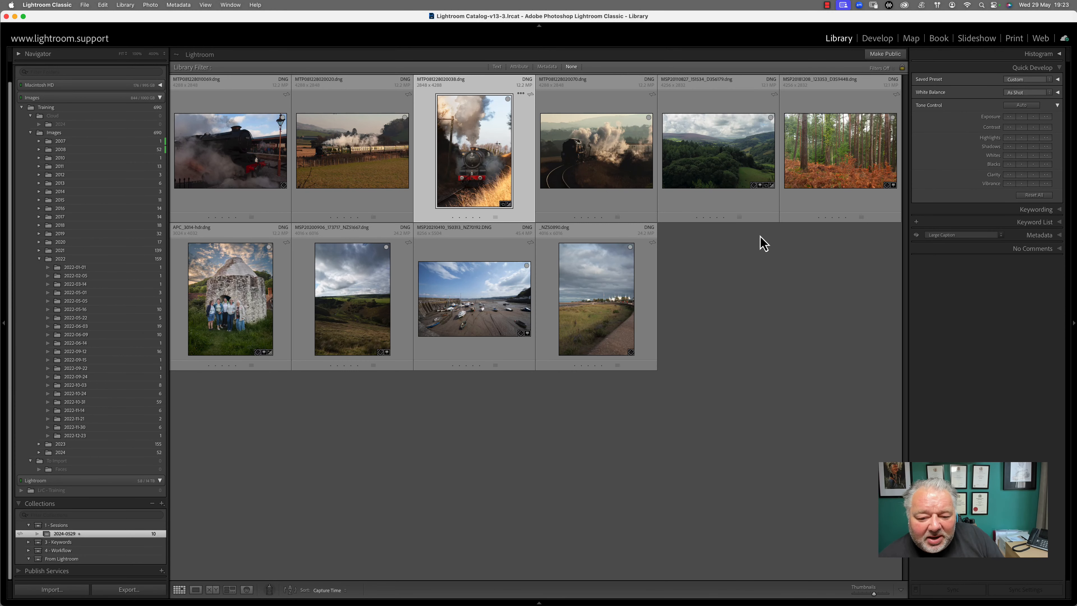
{"action": "double_click", "coordinate": [600, 297]}
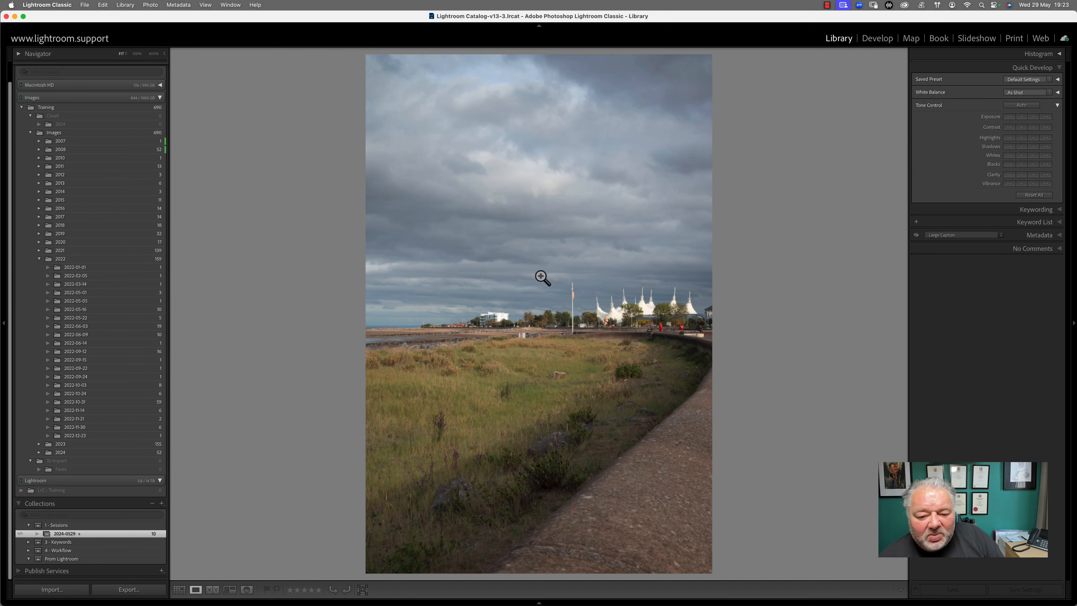
{"action": "double_click", "coordinate": [415, 329]}
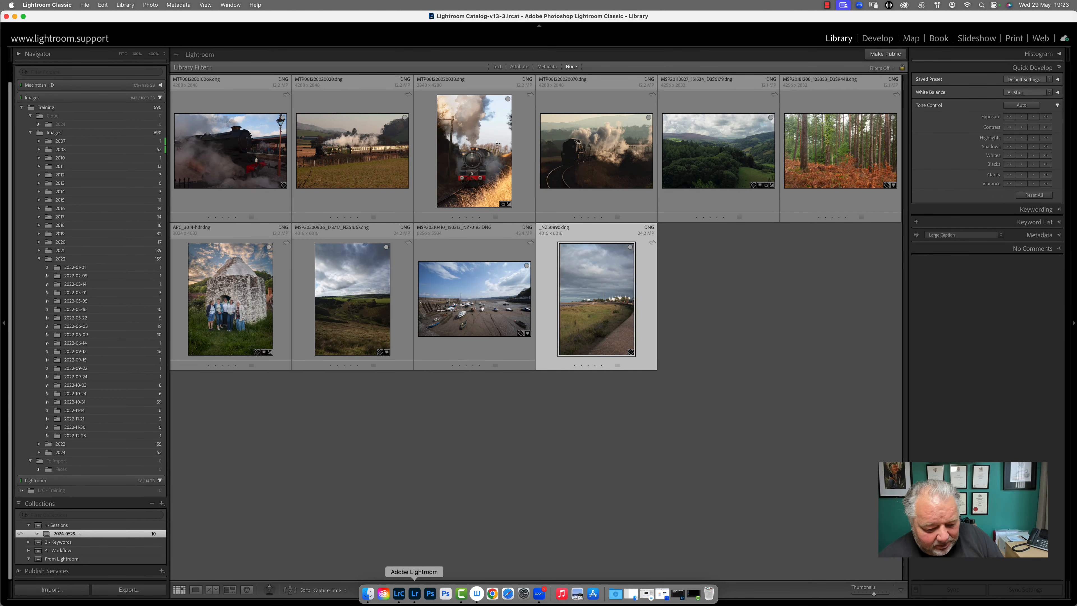
In Lightroom, open the 2024-0529 seaside photo large, hide the filmstrip, and show the edit panel
{"action": "left_click", "coordinate": [413, 595]}
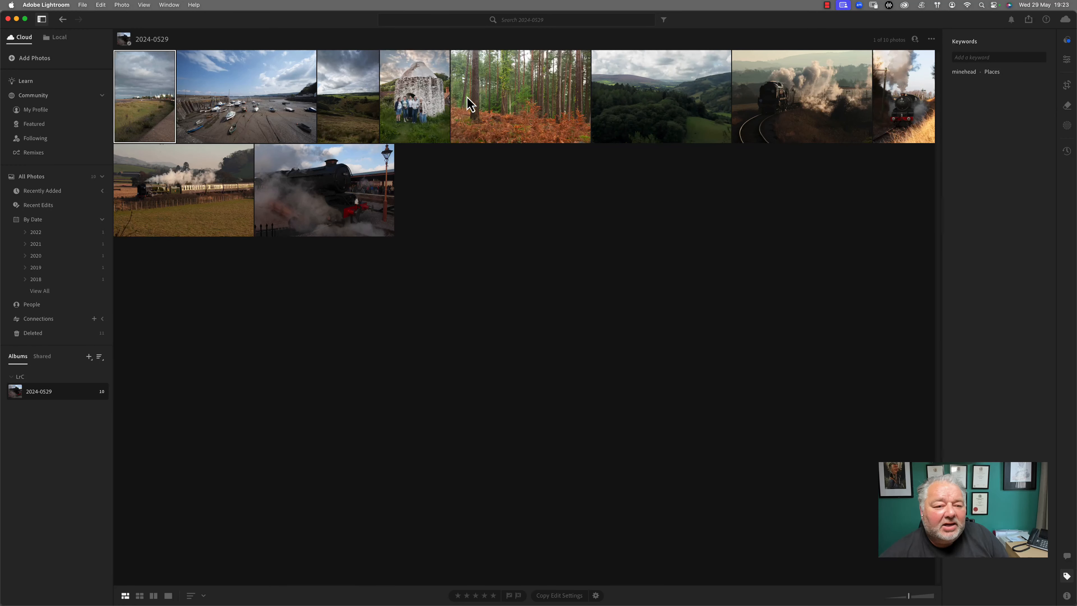
{"action": "double_click", "coordinate": [159, 111]}
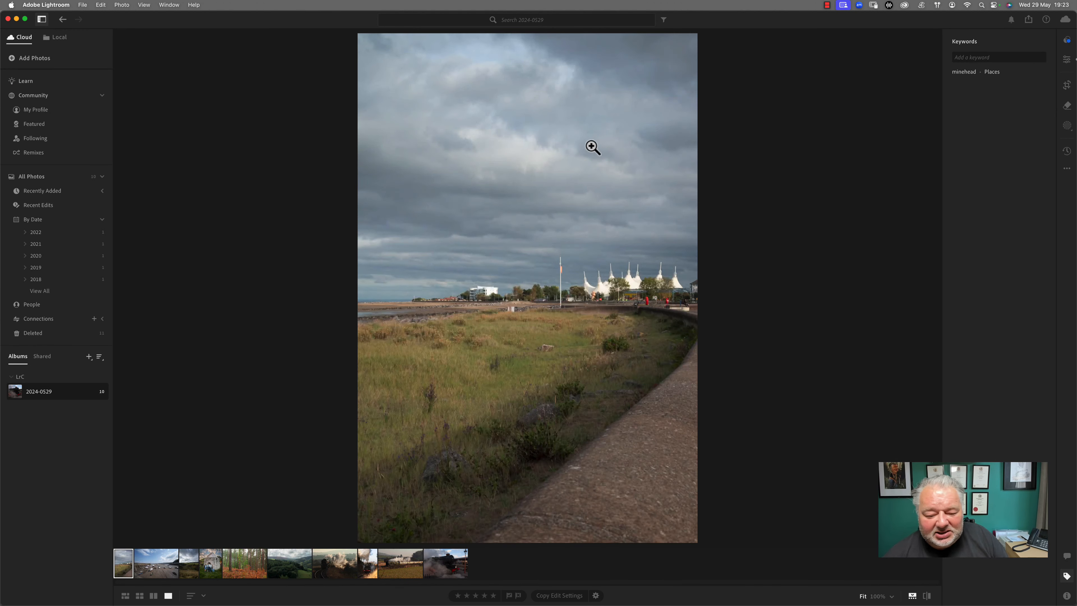
{"action": "left_click", "coordinate": [913, 597]}
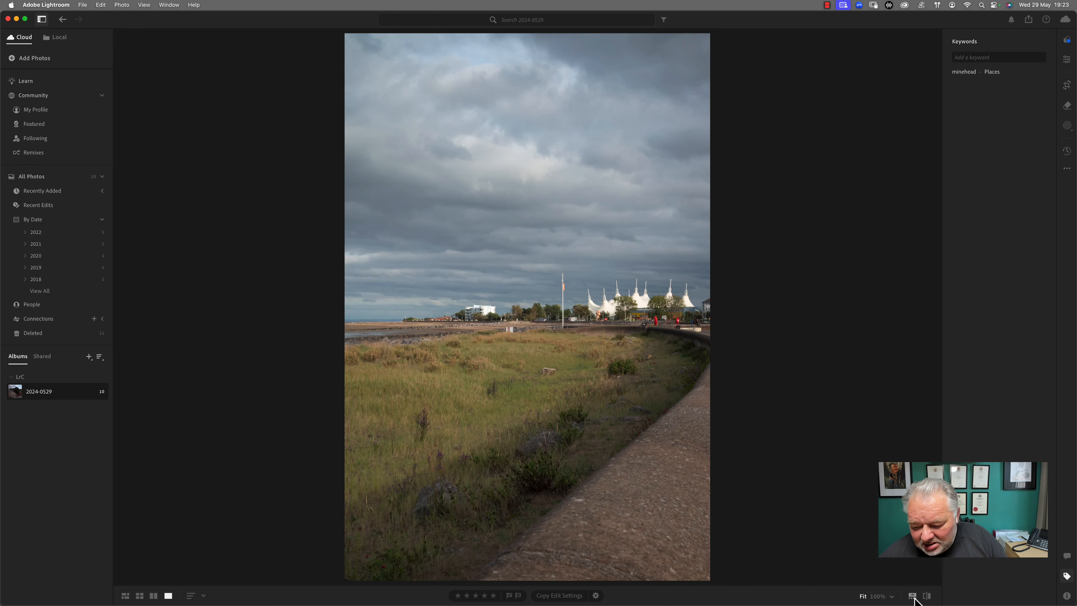
{"action": "left_click", "coordinate": [1067, 60]}
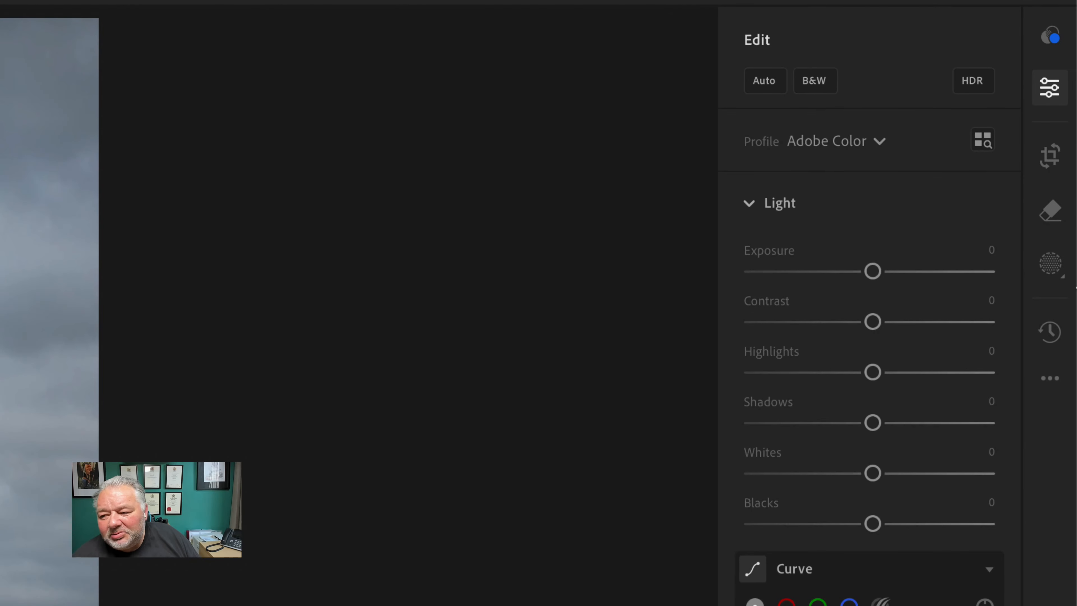
Create a Sky mask on the seaside photo, raise its Amount to 115, and expand Light
{"action": "left_click", "coordinate": [1046, 271]}
{"action": "left_click", "coordinate": [1048, 272]}
{"action": "left_click", "coordinate": [1050, 274]}
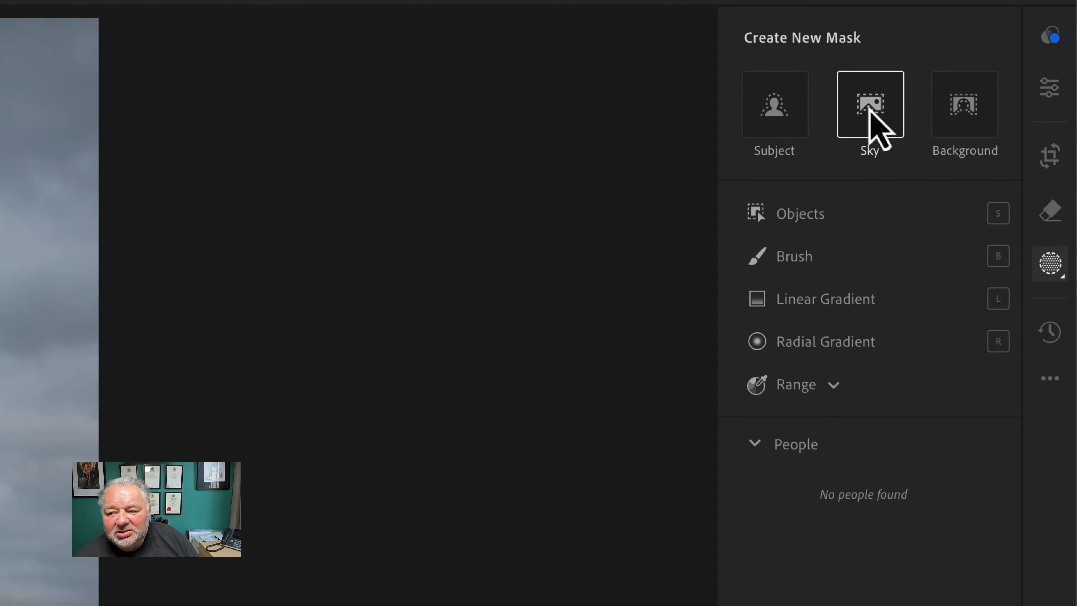
{"action": "left_click", "coordinate": [868, 114]}
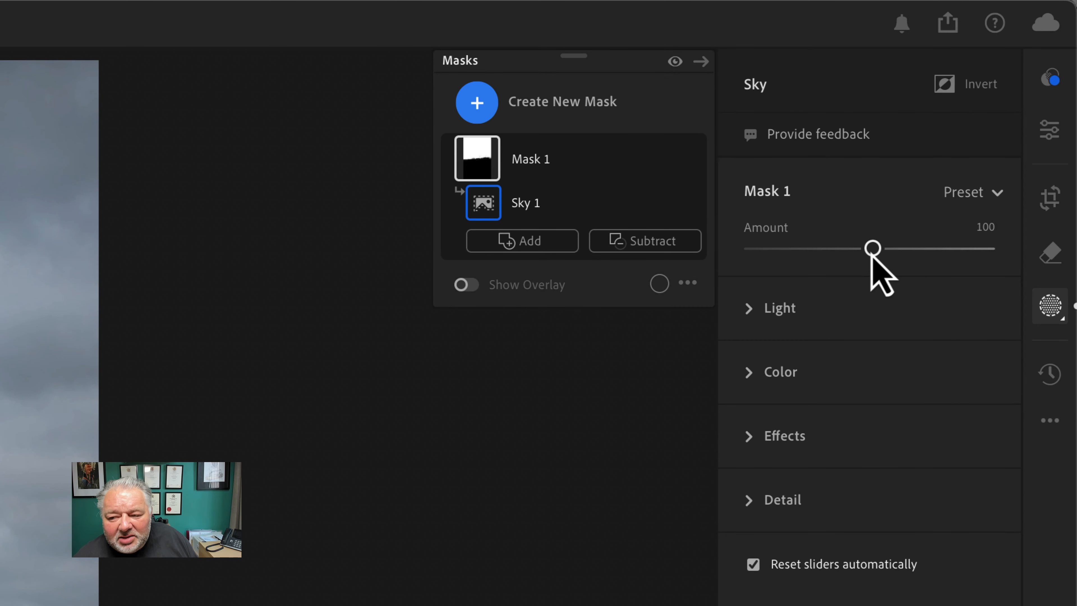
{"action": "mouse_move", "coordinate": [874, 257]}
{"action": "left_mouse_down"}
{"action": "mouse_move", "coordinate": [844, 267]}
{"action": "mouse_move", "coordinate": [891, 265]}
{"action": "left_mouse_up"}
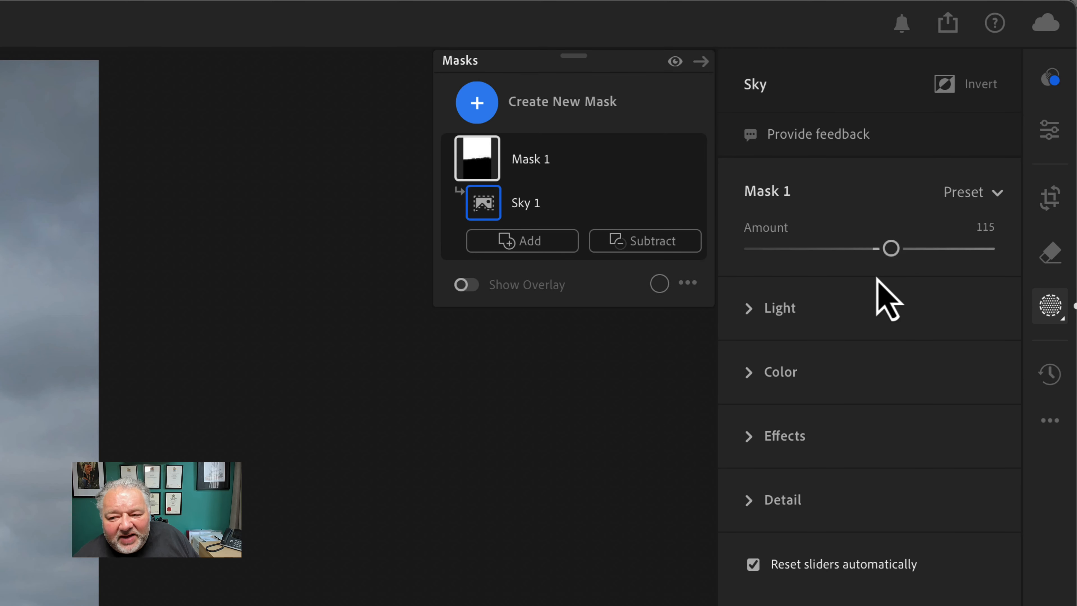
{"action": "left_click", "coordinate": [749, 325]}
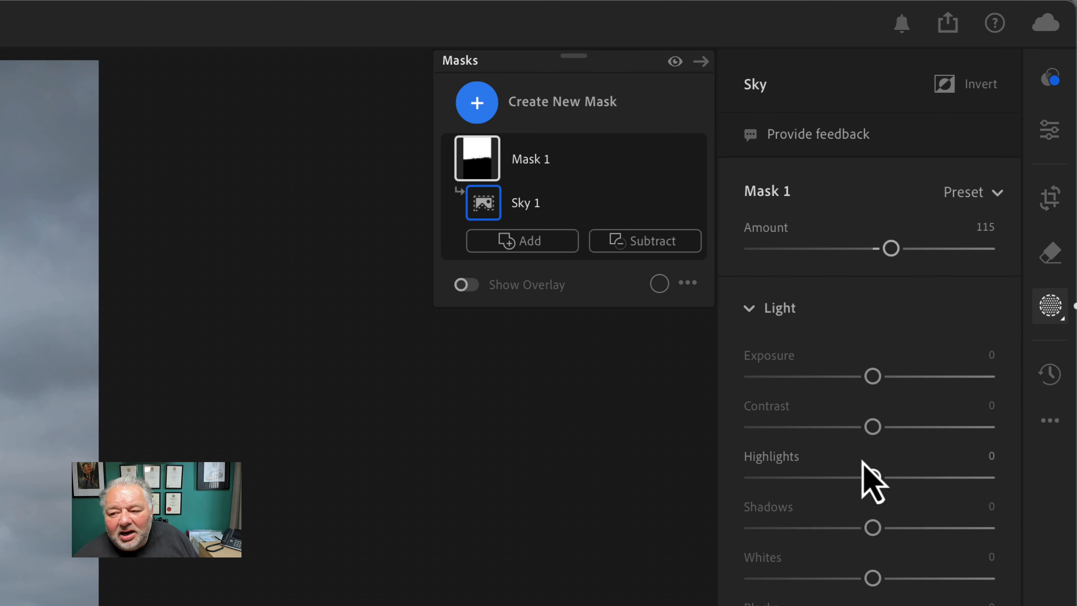
Lower the sky's Exposure and Shadows, warm its Temp, boost Saturation and add Clarity
{"action": "left_click_drag", "start_coordinate": [873, 376], "coordinate": [859, 380]}
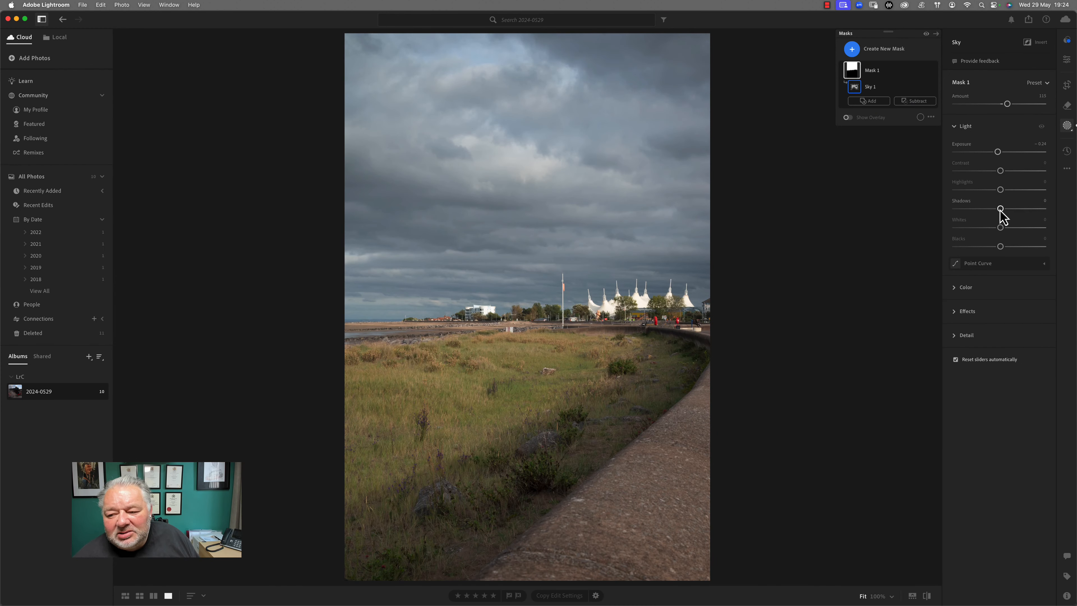
{"action": "mouse_move", "coordinate": [1000, 209]}
{"action": "left_mouse_down"}
{"action": "mouse_move", "coordinate": [989, 209]}
{"action": "mouse_move", "coordinate": [1007, 210]}
{"action": "mouse_move", "coordinate": [994, 210]}
{"action": "mouse_move", "coordinate": [1005, 189]}
{"action": "left_mouse_up"}
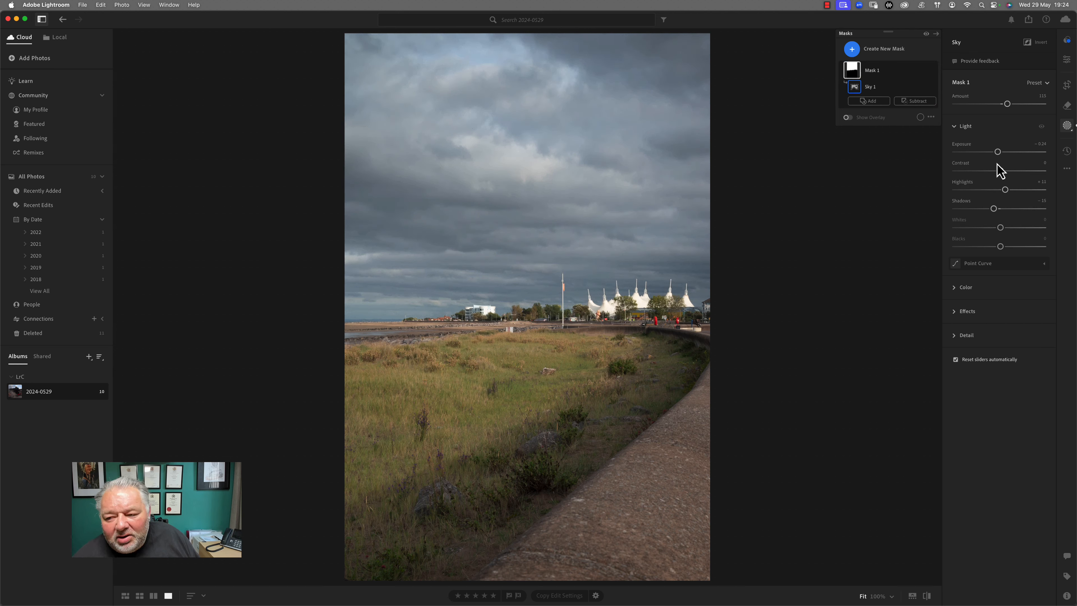
{"action": "left_click", "coordinate": [959, 289]}
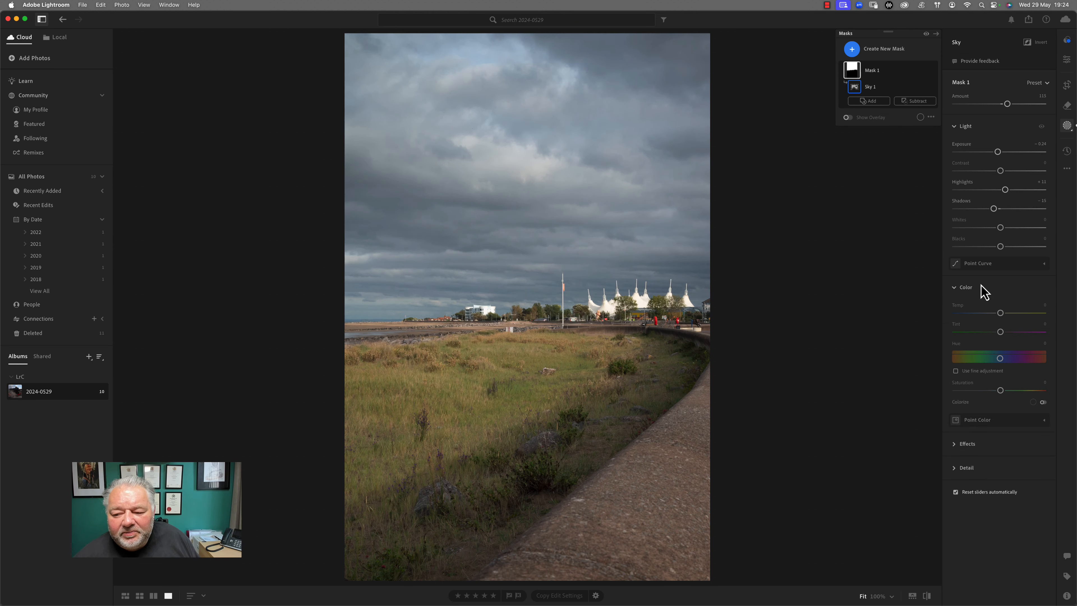
{"action": "left_click", "coordinate": [1000, 313]}
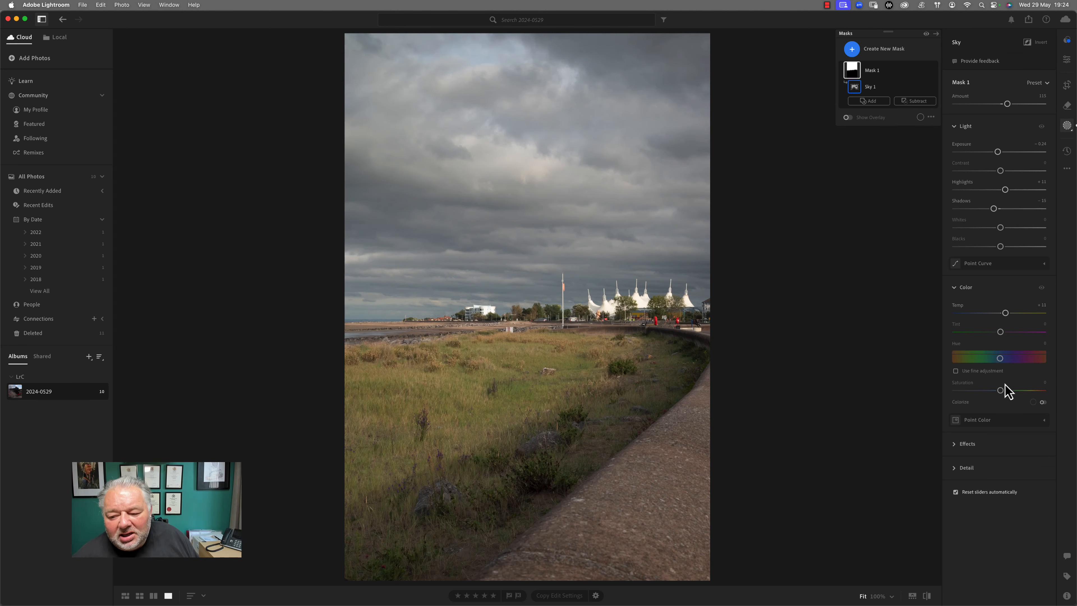
{"action": "left_click_drag", "start_coordinate": [1001, 390], "coordinate": [1003, 360]}
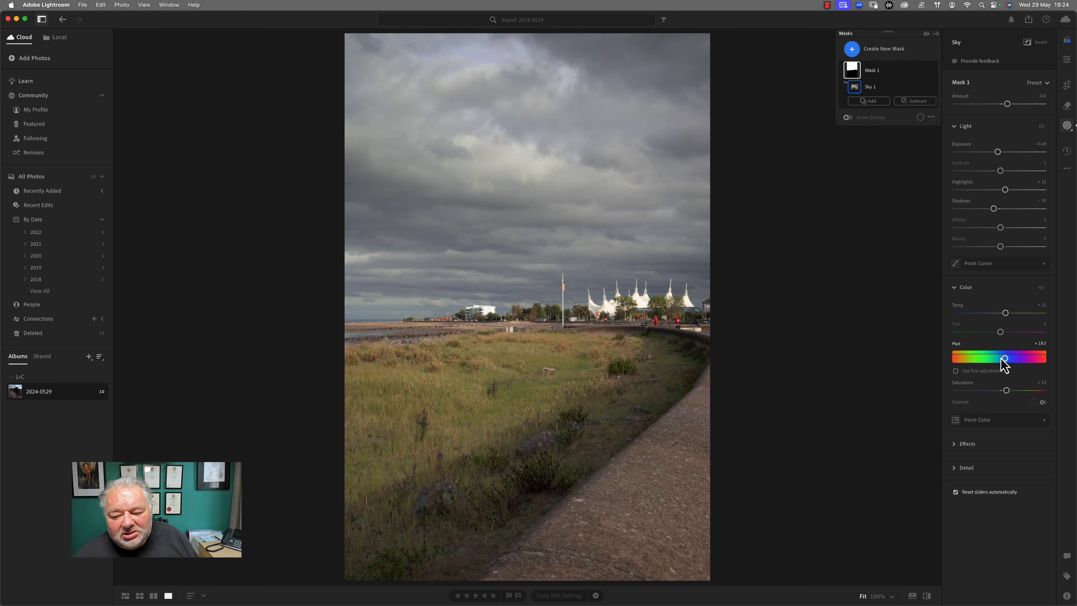
{"action": "left_click", "coordinate": [959, 445]}
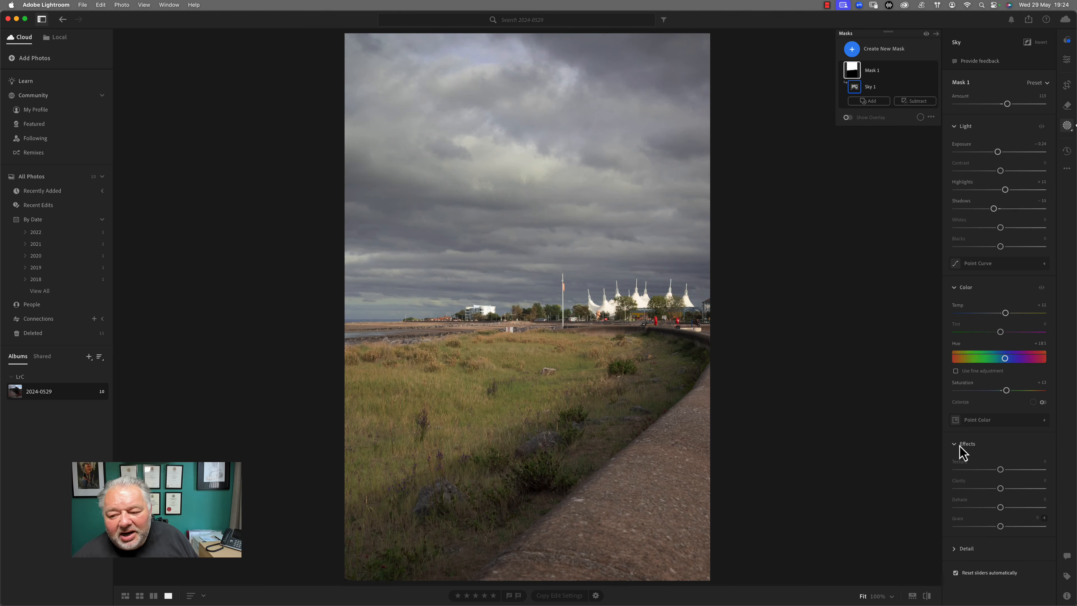
{"action": "mouse_move", "coordinate": [1000, 489]}
{"action": "left_mouse_down"}
{"action": "mouse_move", "coordinate": [1011, 488]}
{"action": "mouse_move", "coordinate": [1005, 508]}
{"action": "left_mouse_up"}
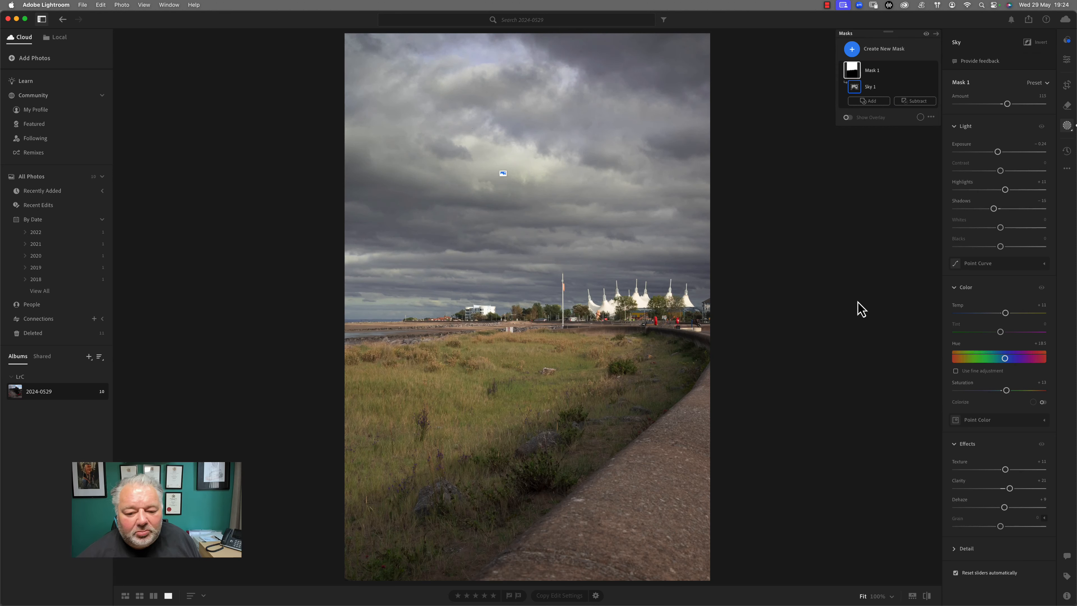
Rename the sky mask to 'Sky'
{"action": "left_click", "coordinate": [851, 49]}
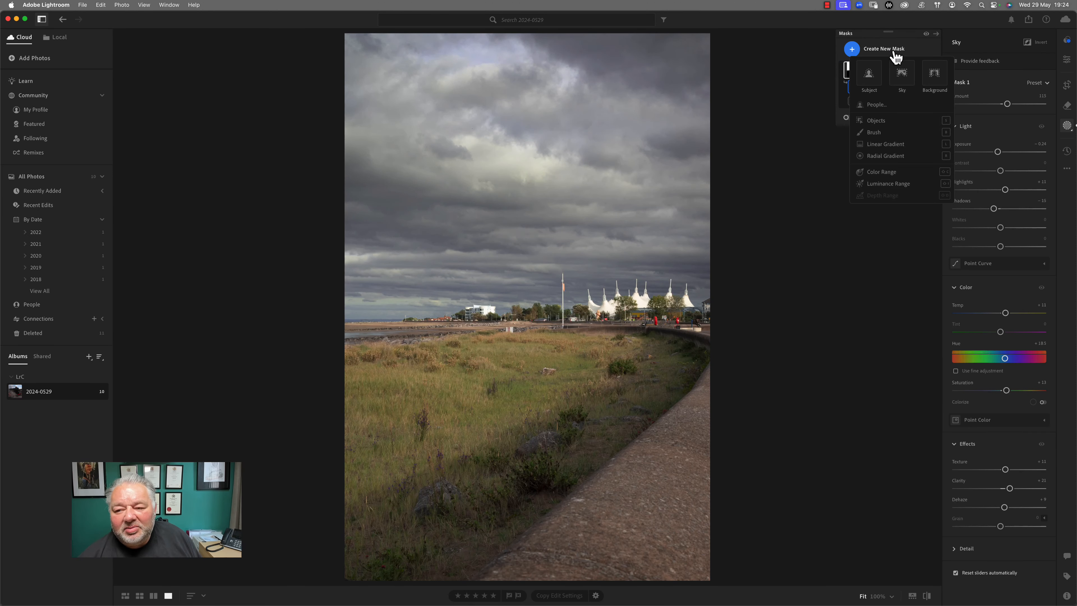
{"action": "left_click", "coordinate": [872, 72]}
{"action": "double_click", "coordinate": [876, 71]}
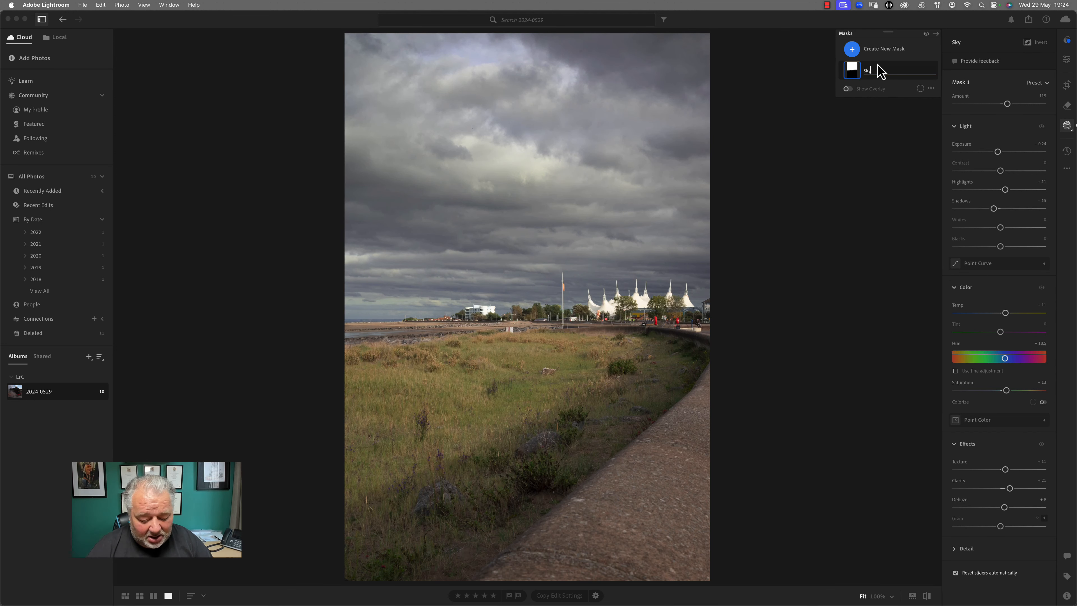
{"action": "type", "text": "Sky"}
{"action": "key", "text": "Return"}
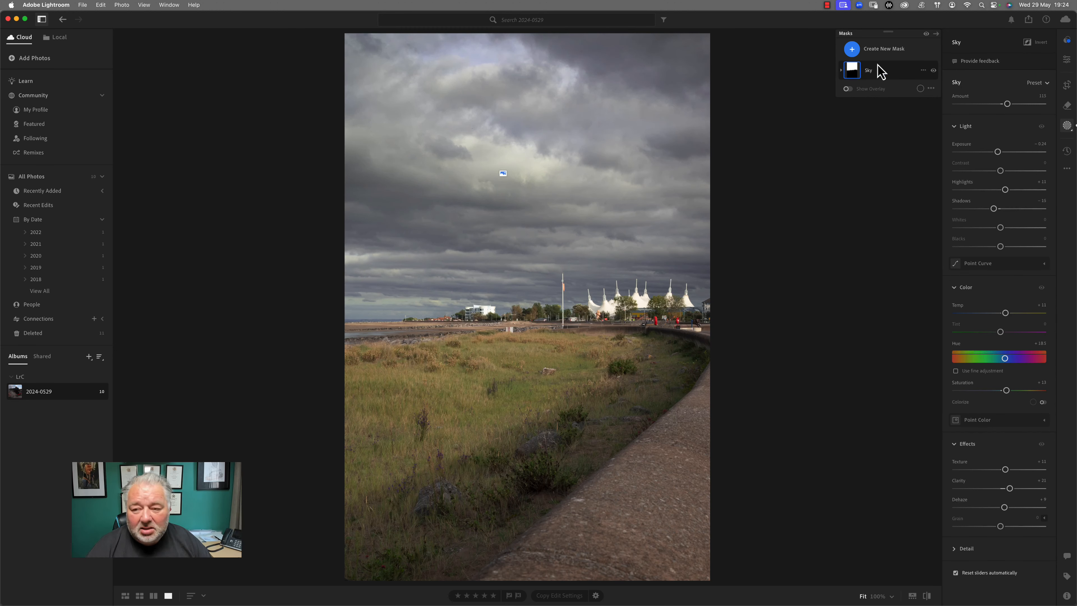
Add a linear gradient from the bottom-right and lower its Exposure to about -0.72
{"action": "left_click", "coordinate": [853, 50]}
{"action": "left_click", "coordinate": [891, 146]}
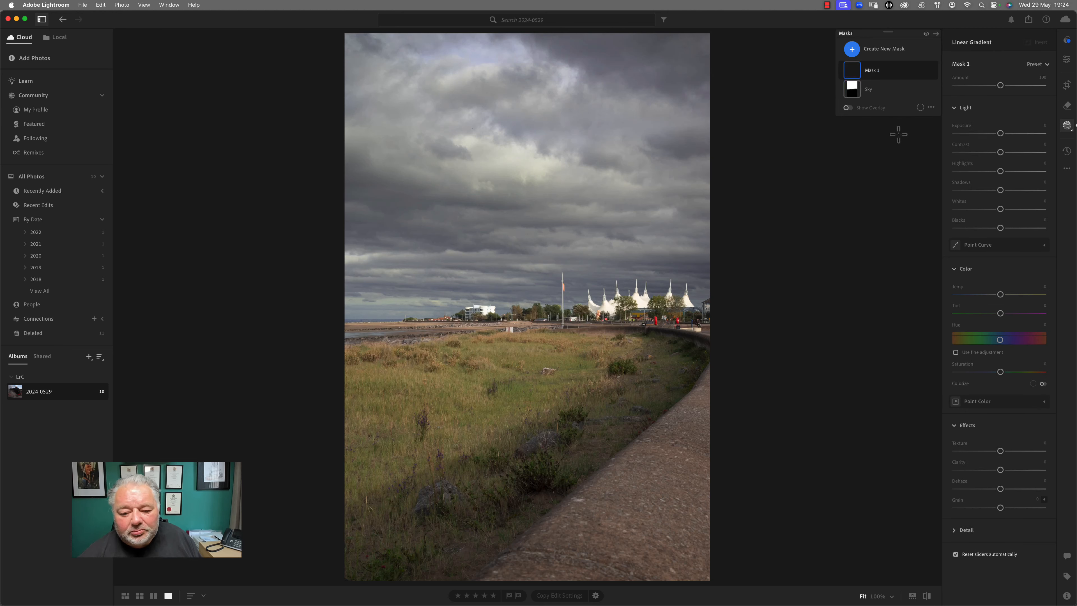
{"action": "left_click_drag", "start_coordinate": [713, 585], "coordinate": [360, 155]}
{"action": "left_click_drag", "start_coordinate": [1001, 133], "coordinate": [997, 134]}
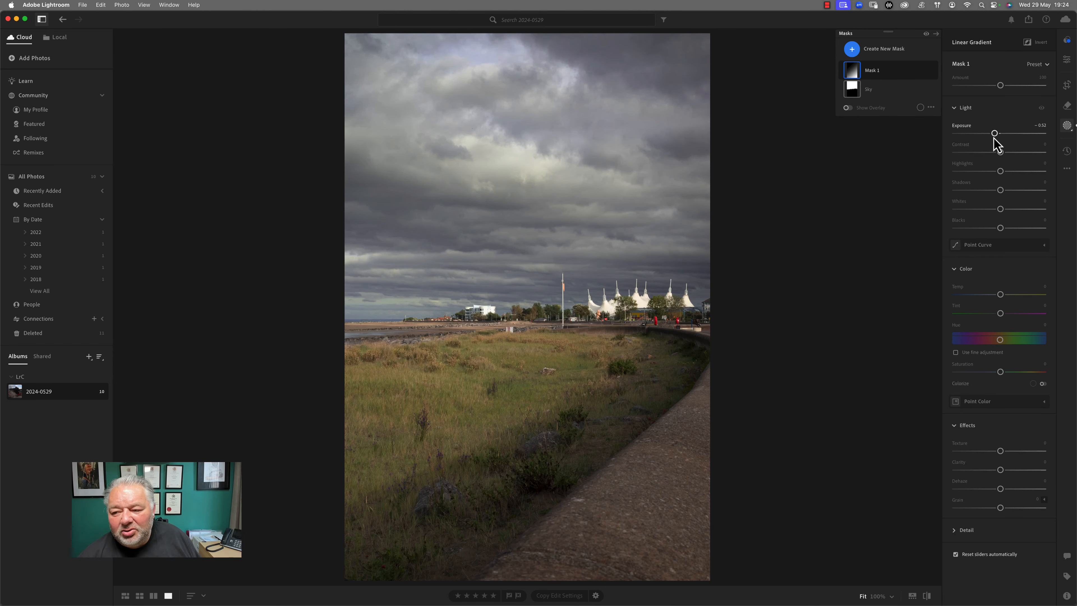
{"action": "left_click_drag", "start_coordinate": [991, 136], "coordinate": [990, 138]}
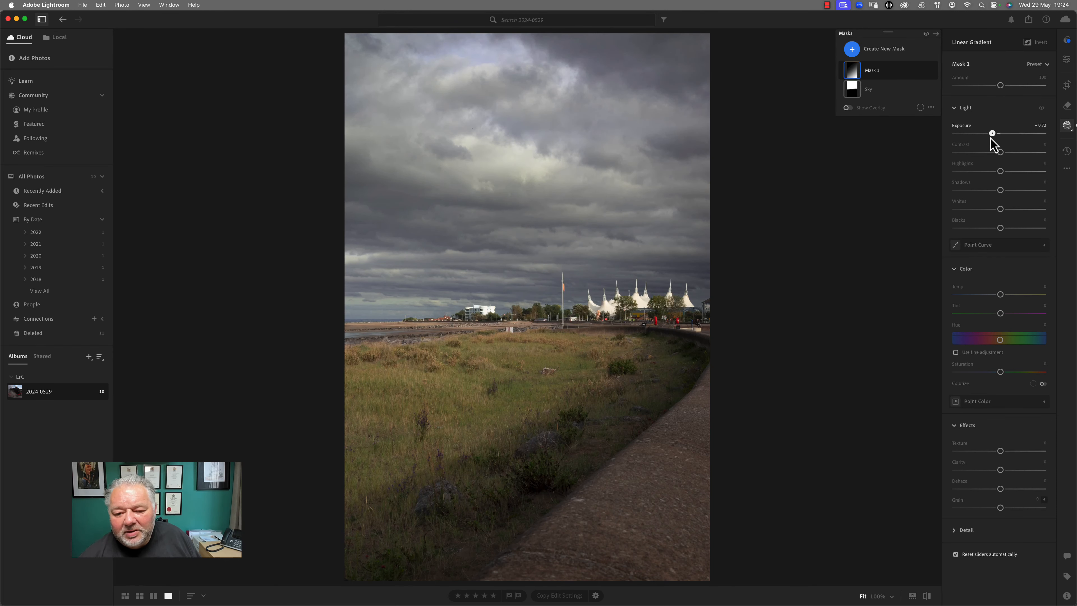
Draw a wide radial gradient over the horizon and white tents, with Exposure +0.08
{"action": "left_click", "coordinate": [852, 49]}
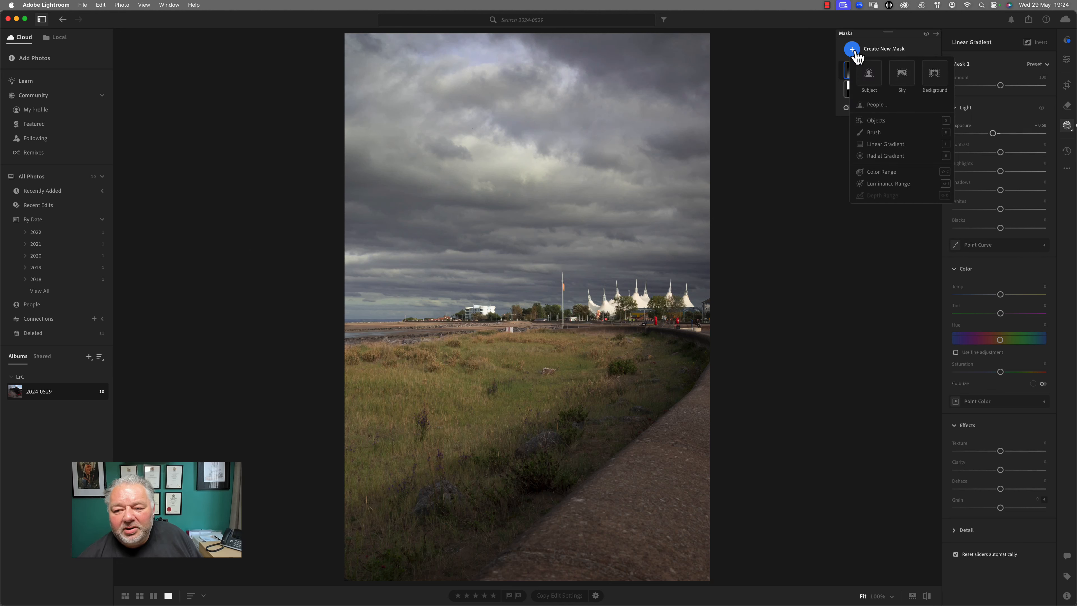
{"action": "left_click", "coordinate": [882, 156]}
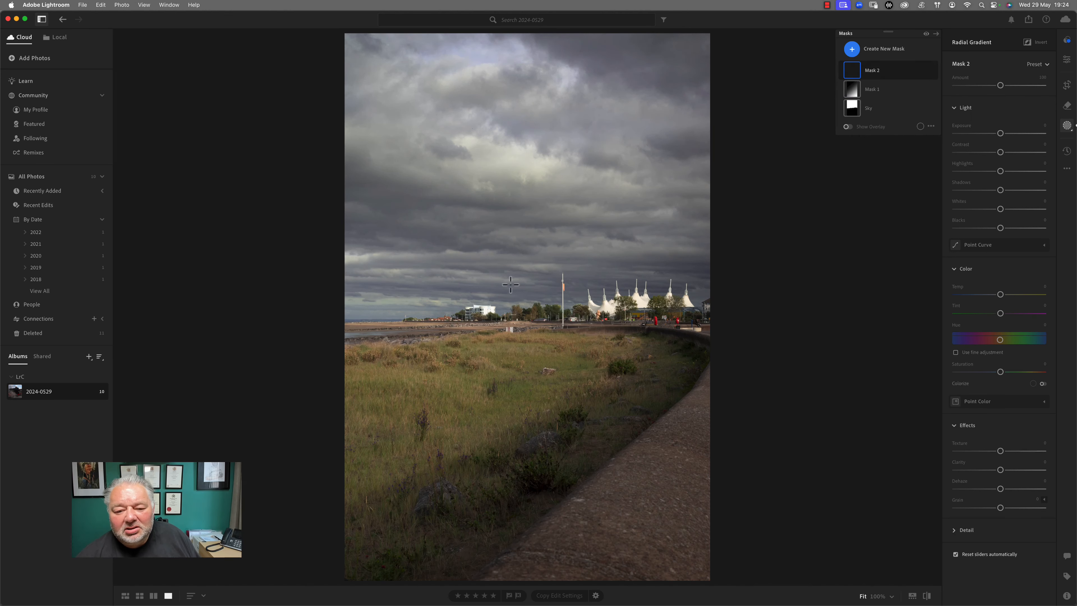
{"action": "left_click_drag", "start_coordinate": [442, 287], "coordinate": [746, 352]}
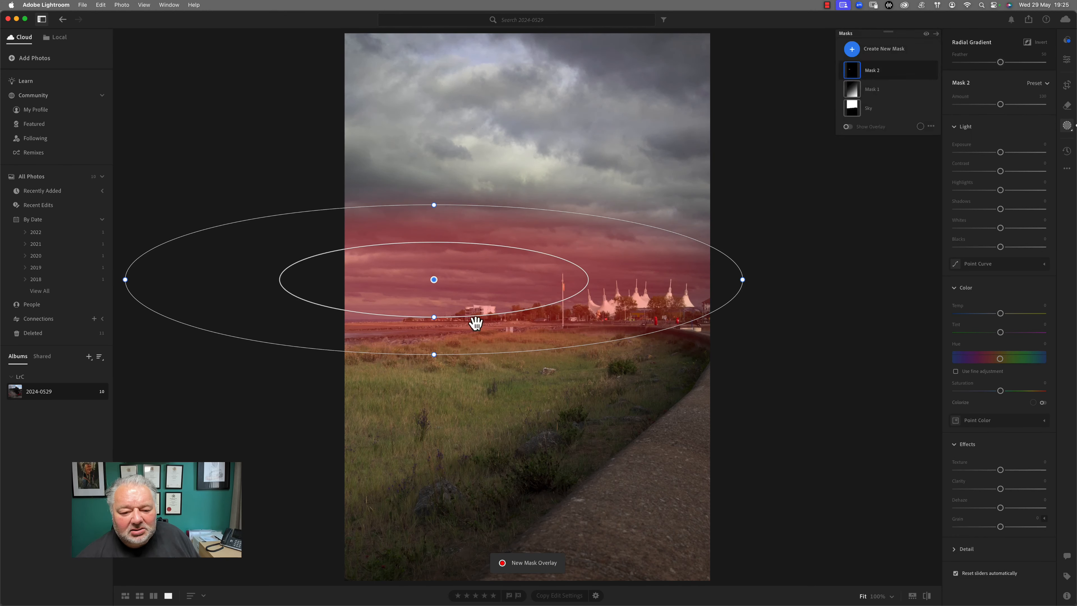
{"action": "left_click_drag", "start_coordinate": [437, 292], "coordinate": [500, 320]}
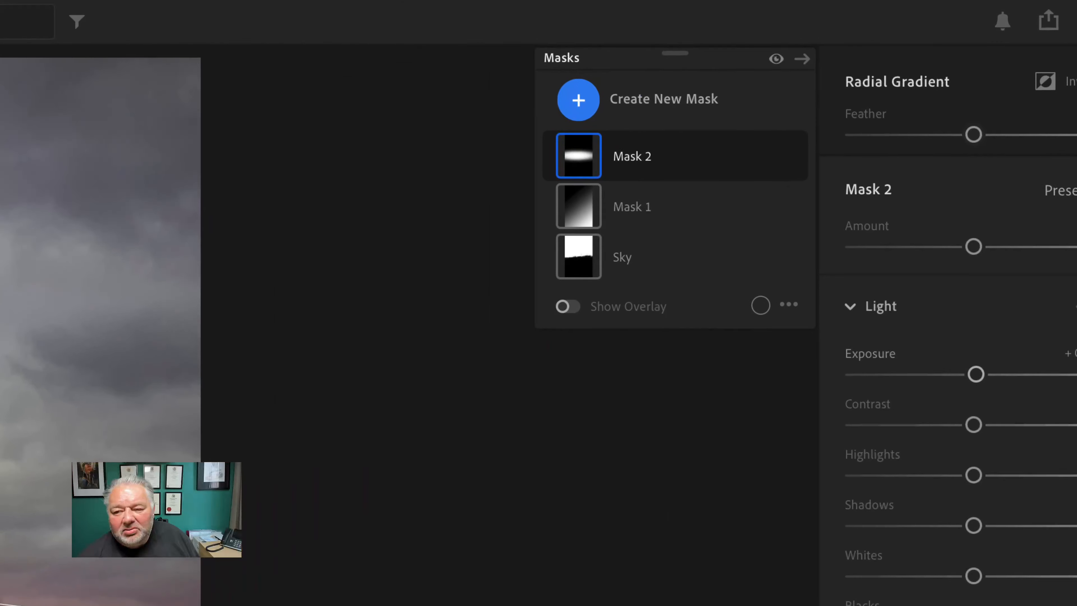
Duplicate and invert Mask 2, then set its Exposure to -0.24
{"action": "left_click", "coordinate": [766, 156]}
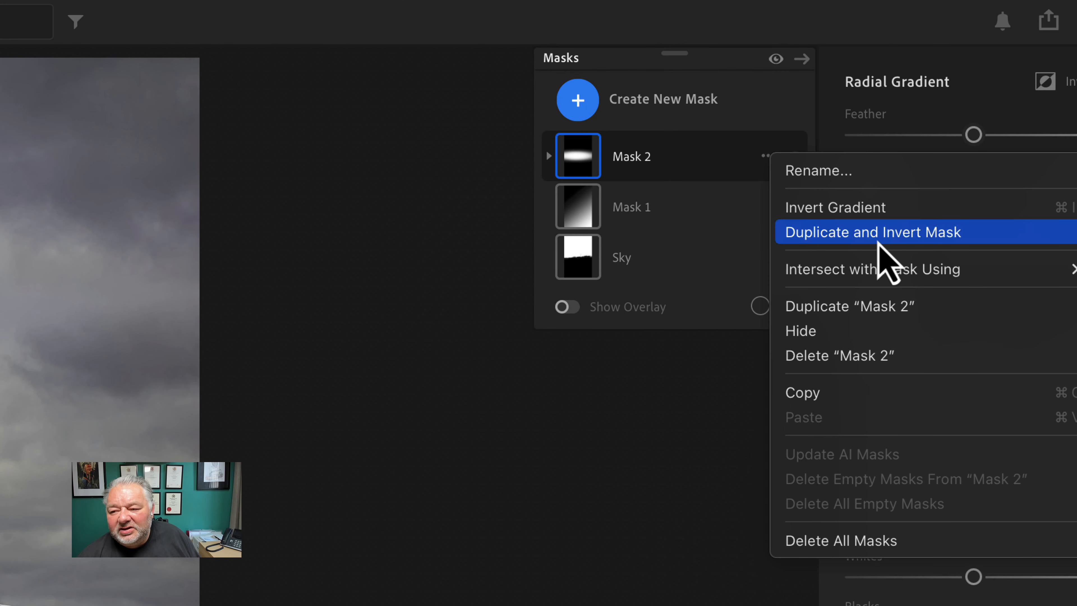
{"action": "left_click", "coordinate": [878, 233]}
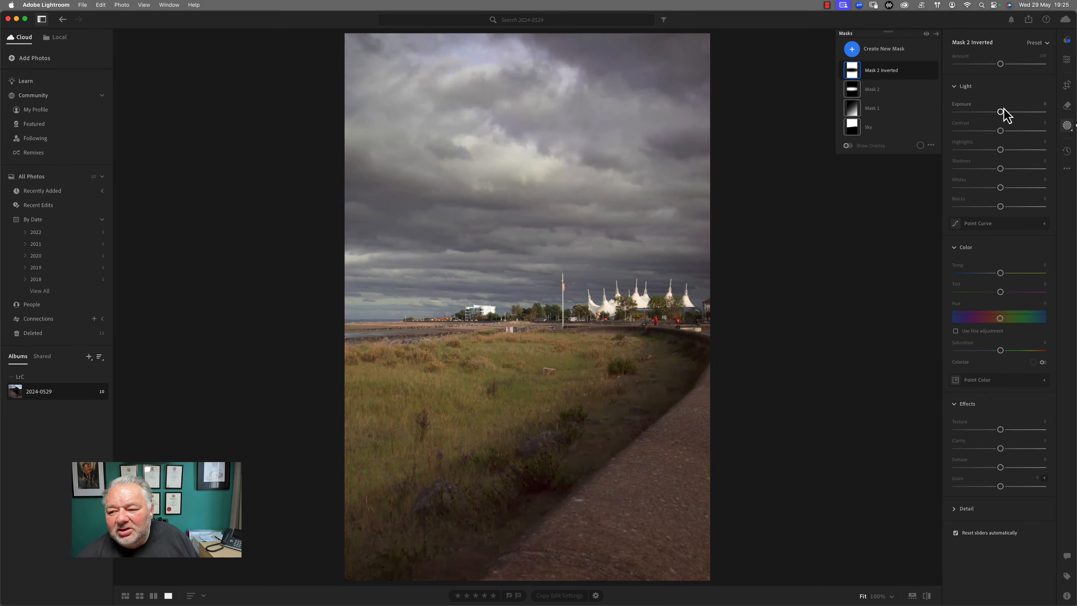
{"action": "left_click_drag", "start_coordinate": [1000, 112], "coordinate": [998, 112]}
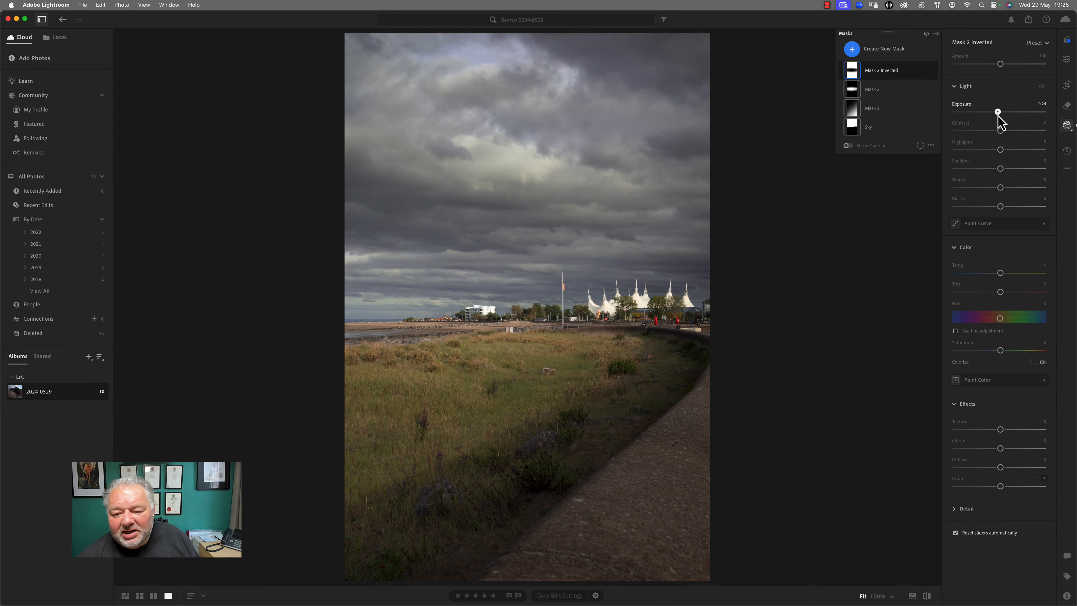